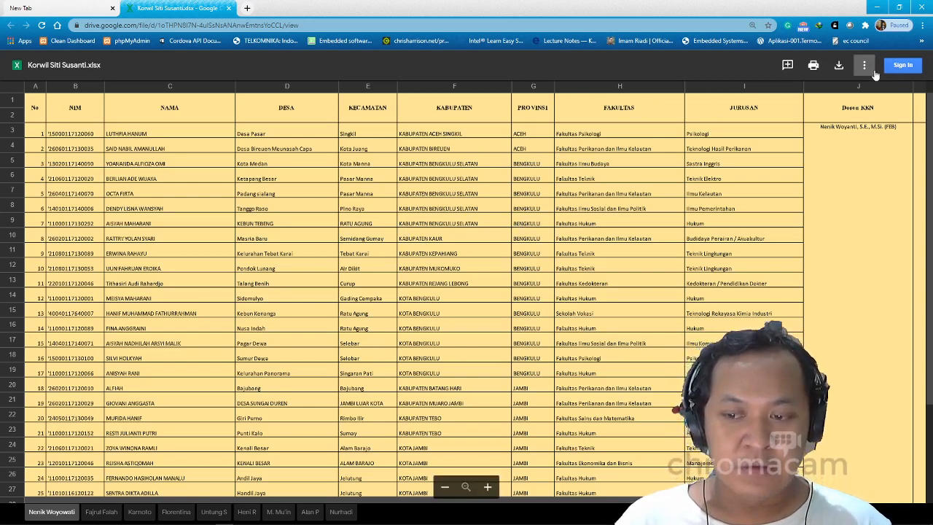
Sign in to Google Drive with the saved Google account's e-mail and password.
click(908, 69)
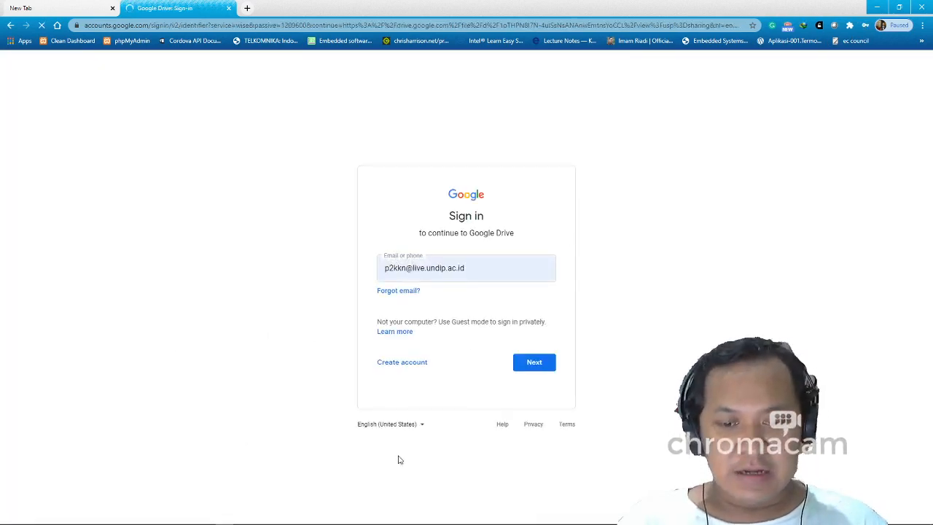
click(486, 271)
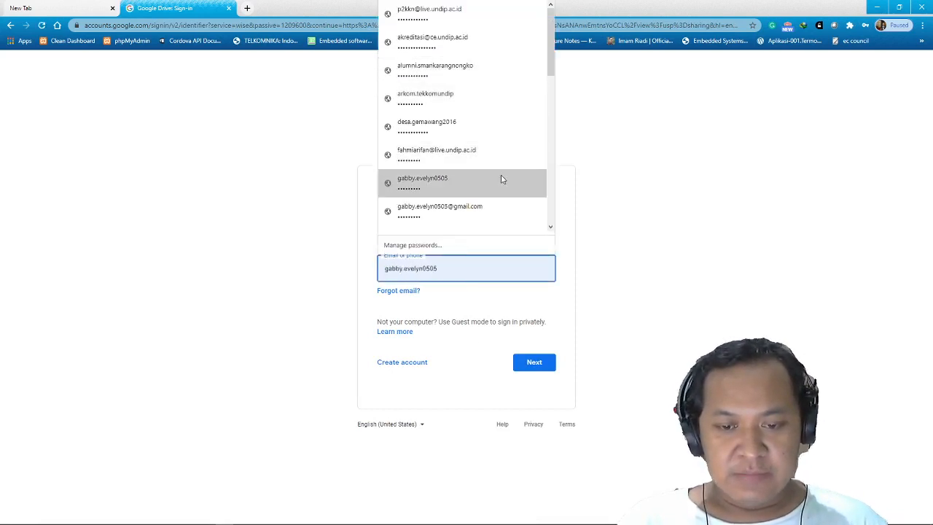
scroll(500, 180, down, 3)
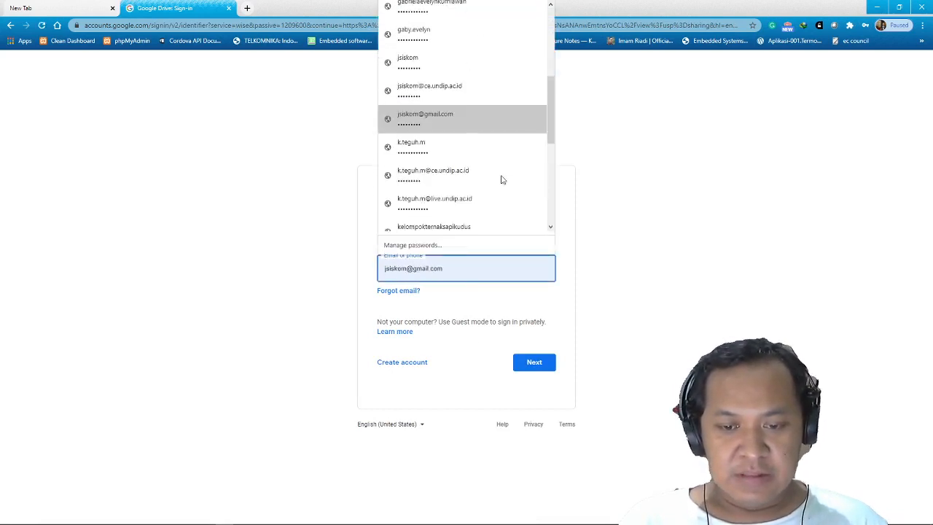
click(474, 210)
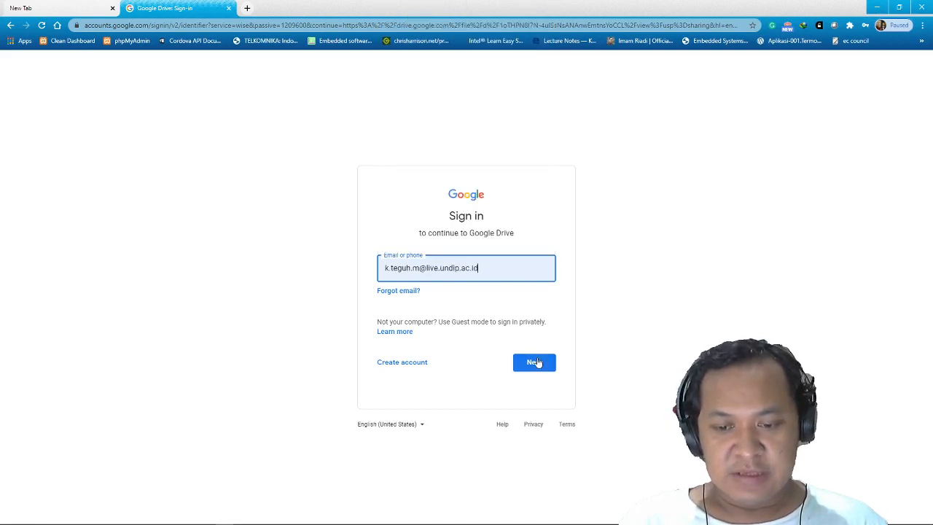
click(536, 362)
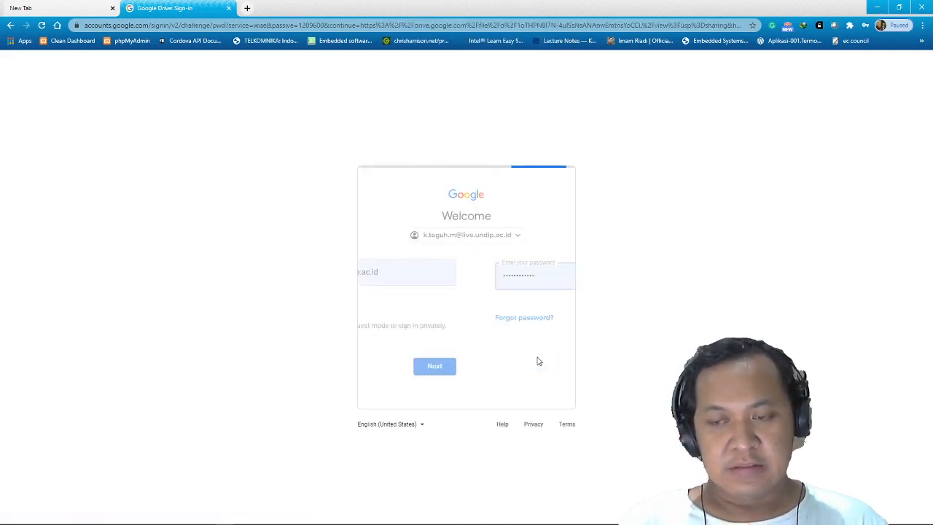
click(535, 323)
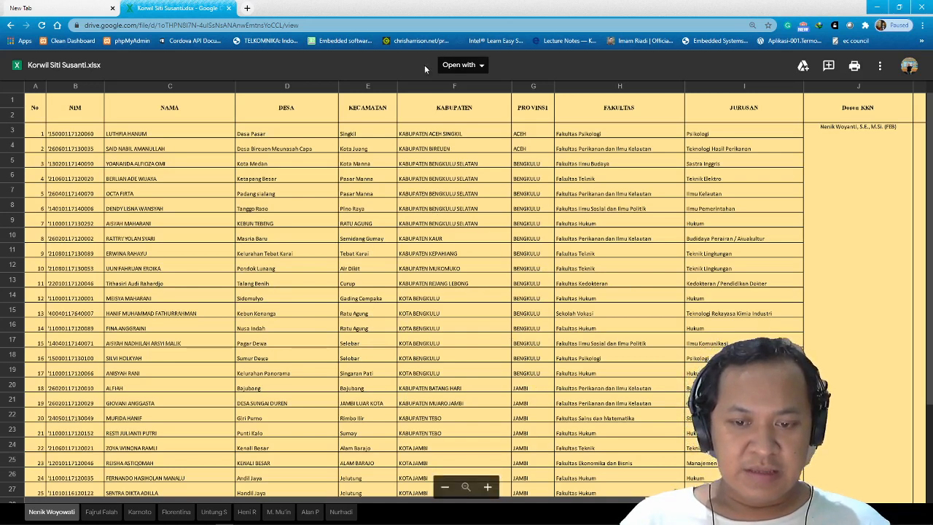
click(477, 66)
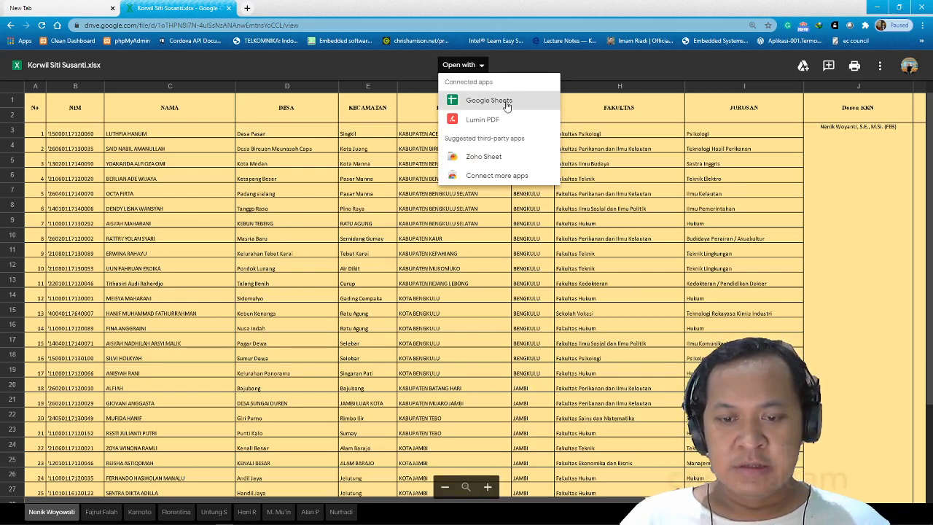
click(506, 104)
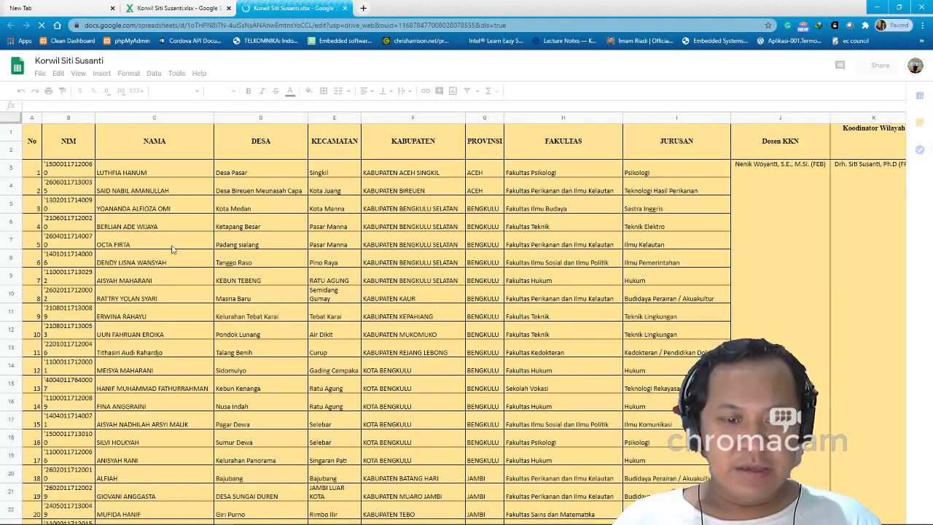
scroll(365, 274, down, 4)
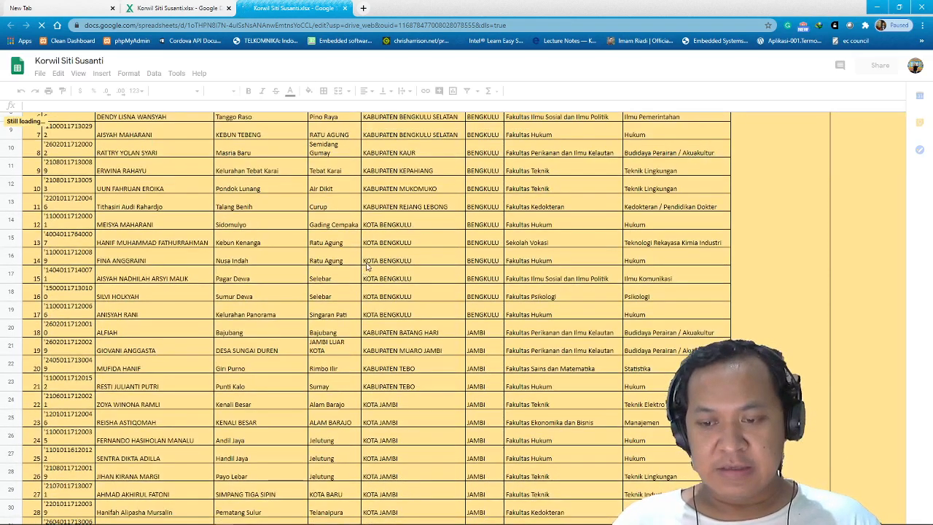
scroll(367, 267, up, 4)
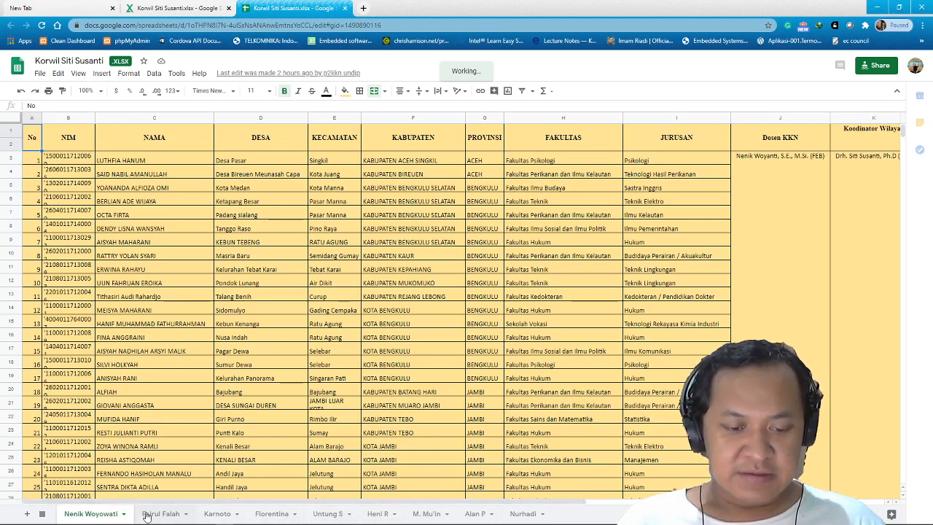
Switch to the Nurhadi sheet and check the Dosen KKN, Pembekalan and Upacara cells in row 3.
click(525, 514)
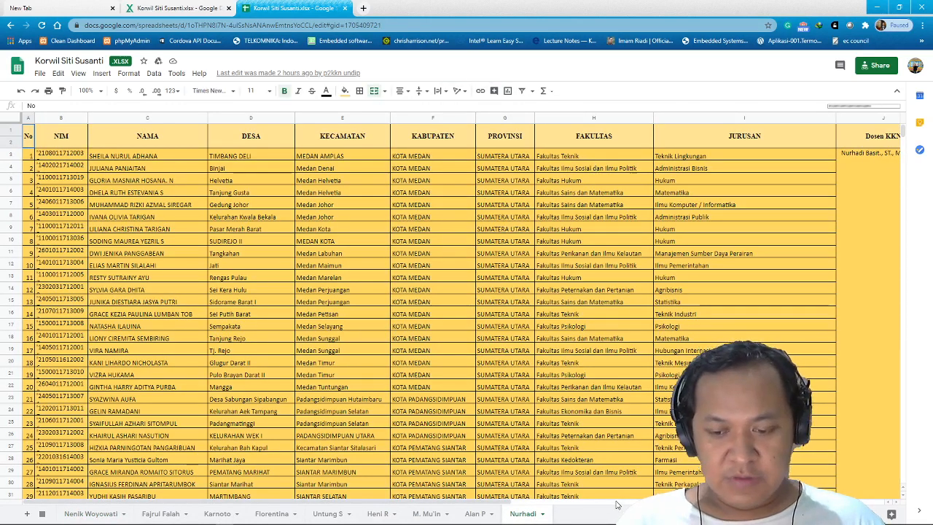
click(860, 196)
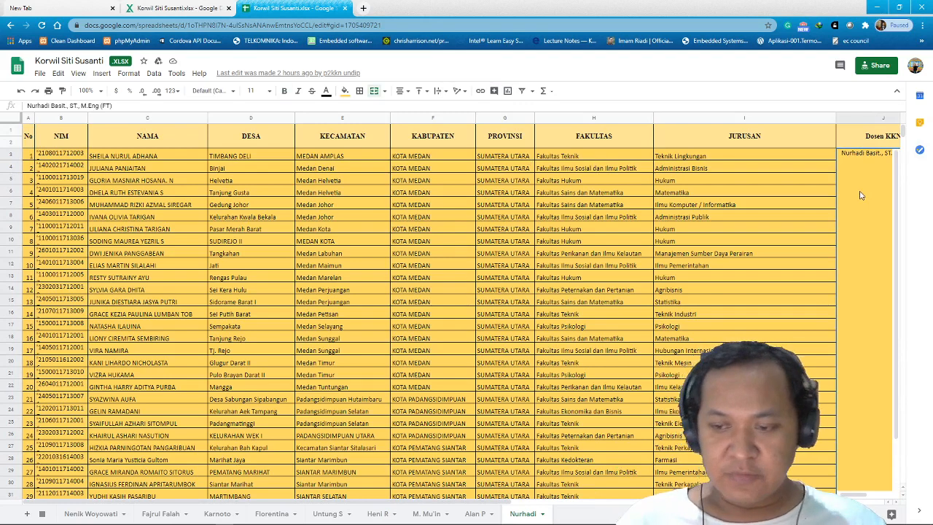
key(Right)
key(Right)
key(Right)
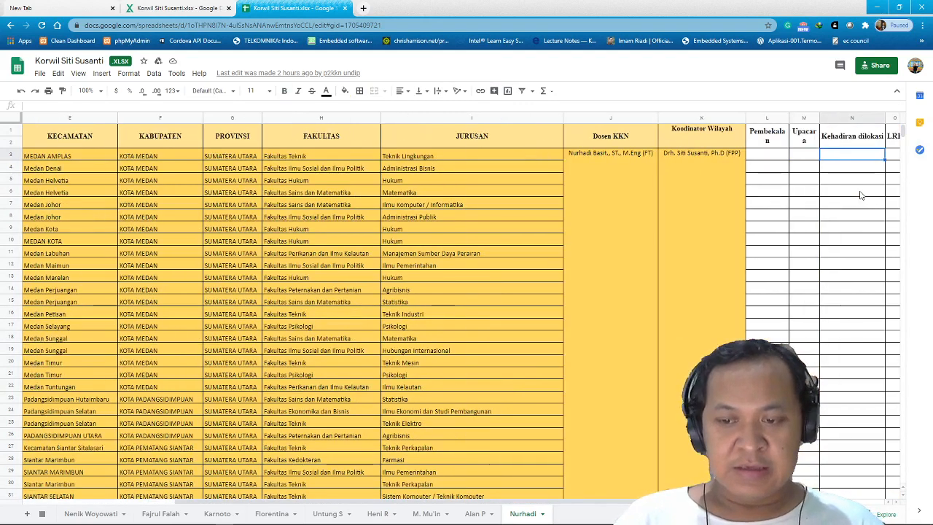
key(Left)
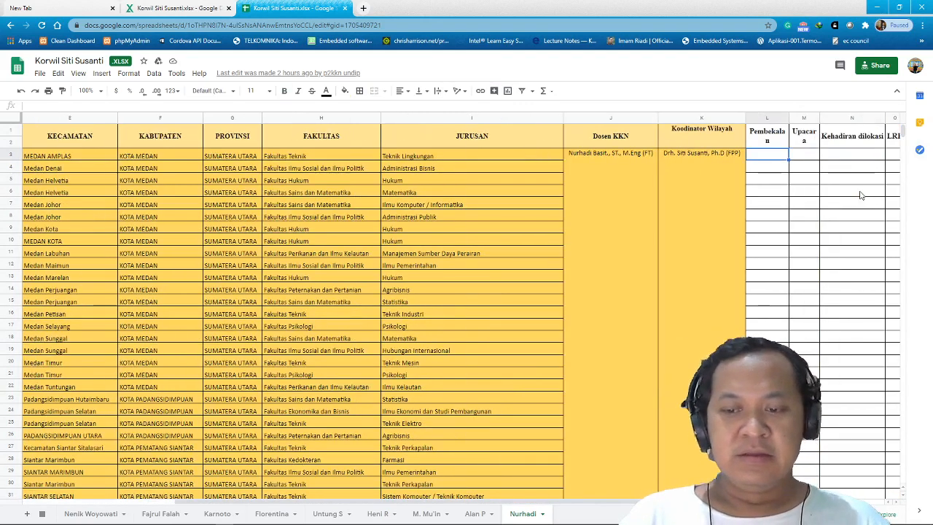
key(Right)
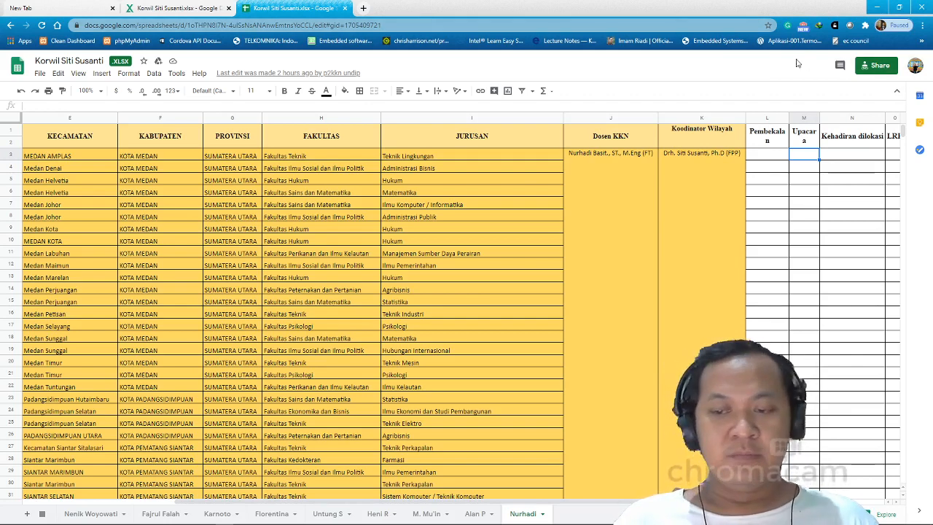
Close the old Sheets and preview tabs, reload the bit.ly link, and reopen it in Google Sheets.
click(345, 8)
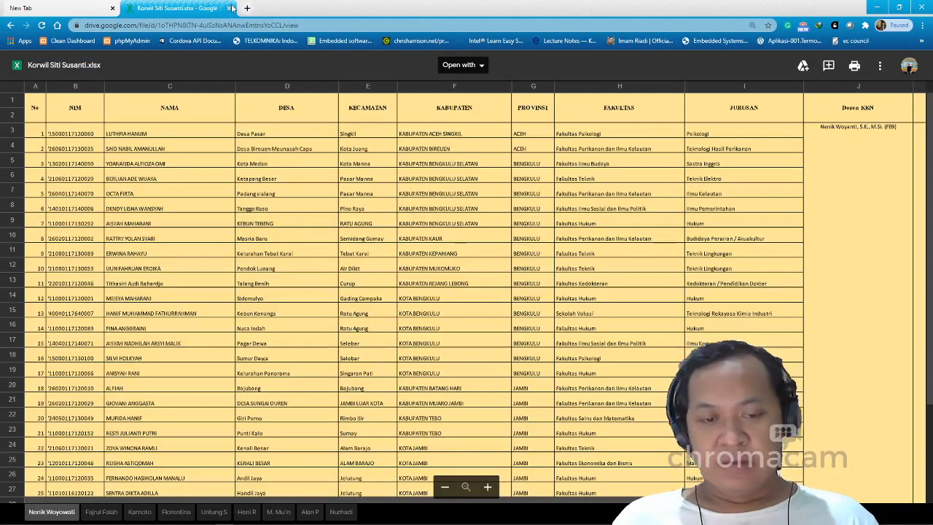
click(230, 8)
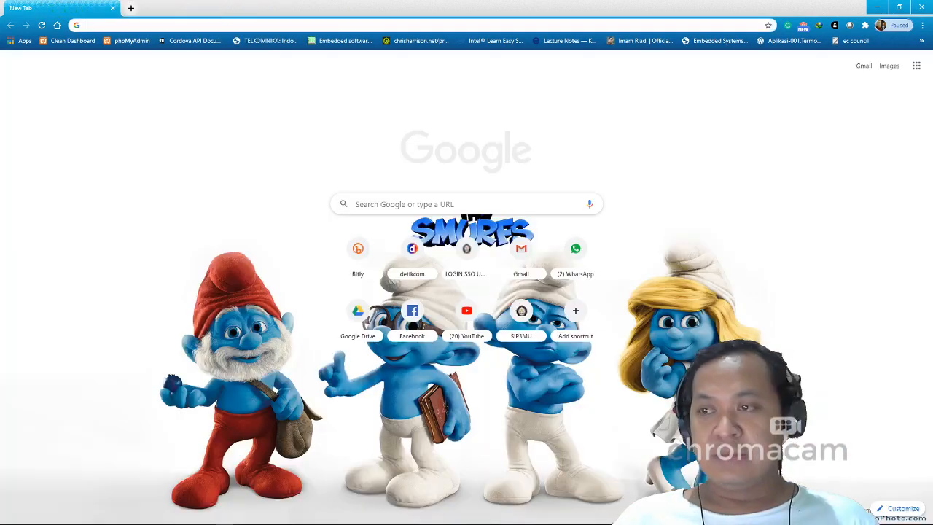
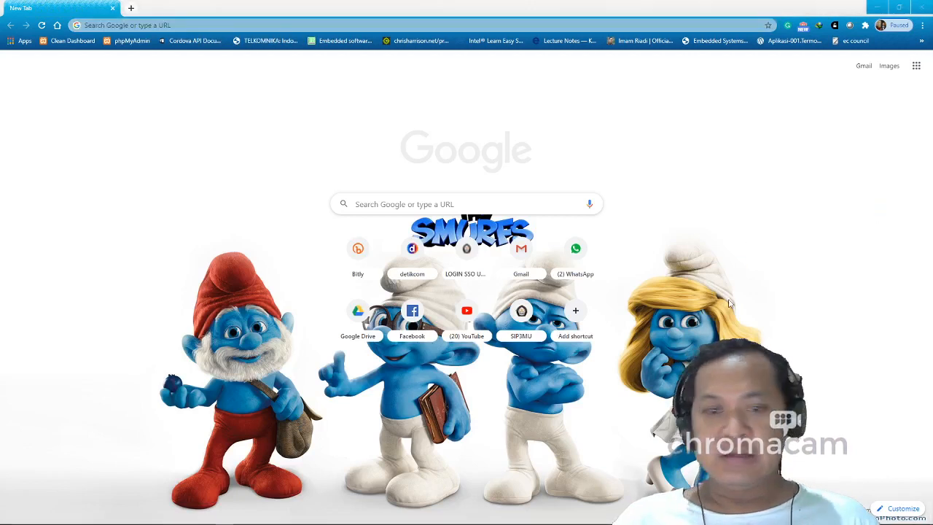
key(alt+Return)
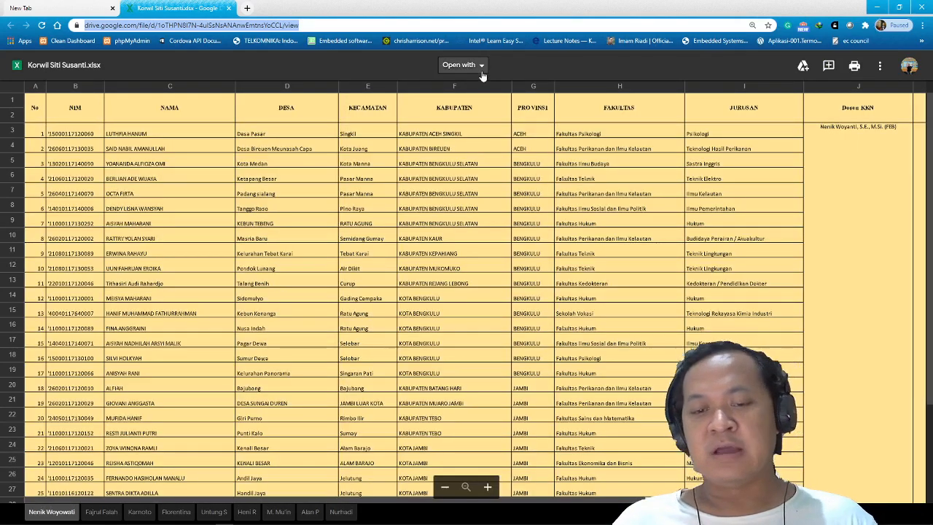
click(467, 65)
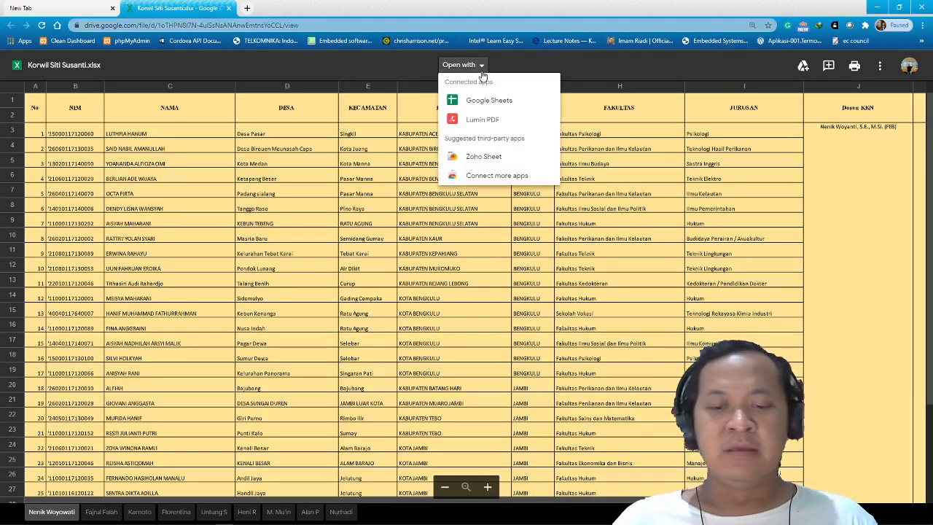
click(507, 108)
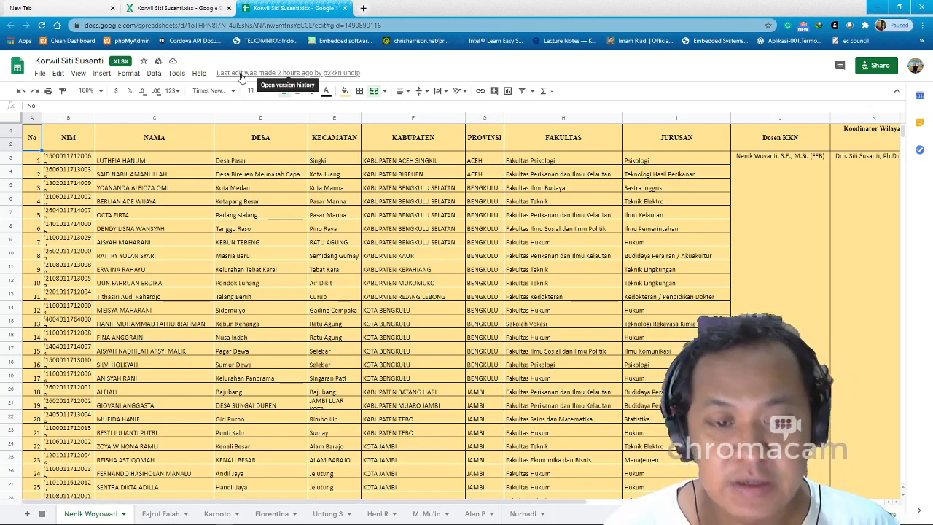
Go to drive.google.com in the empty new tab to reach My Drive.
click(80, 6)
click(188, 7)
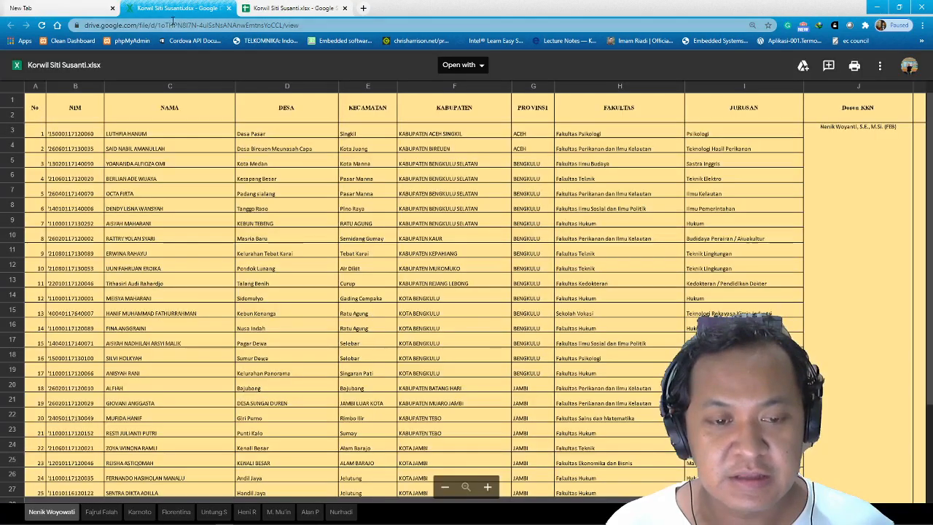
click(107, 13)
text(dri)
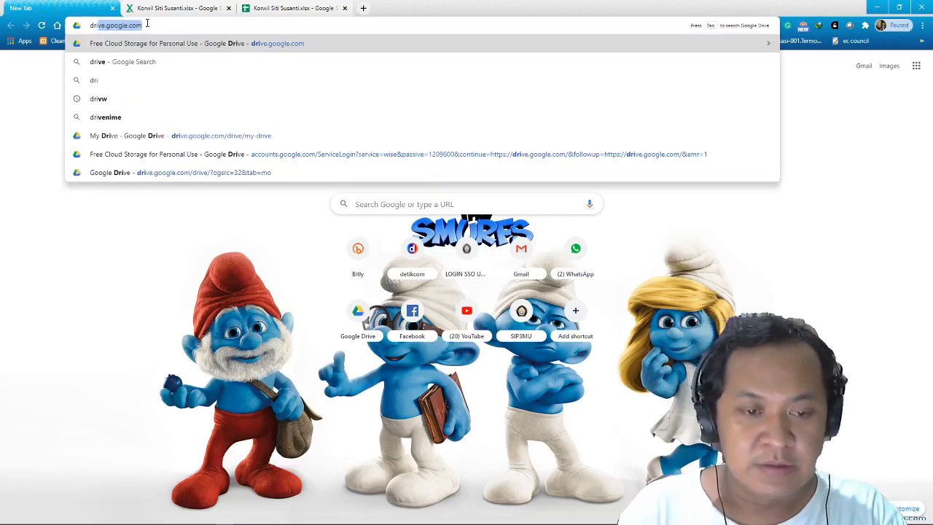
key(Return)
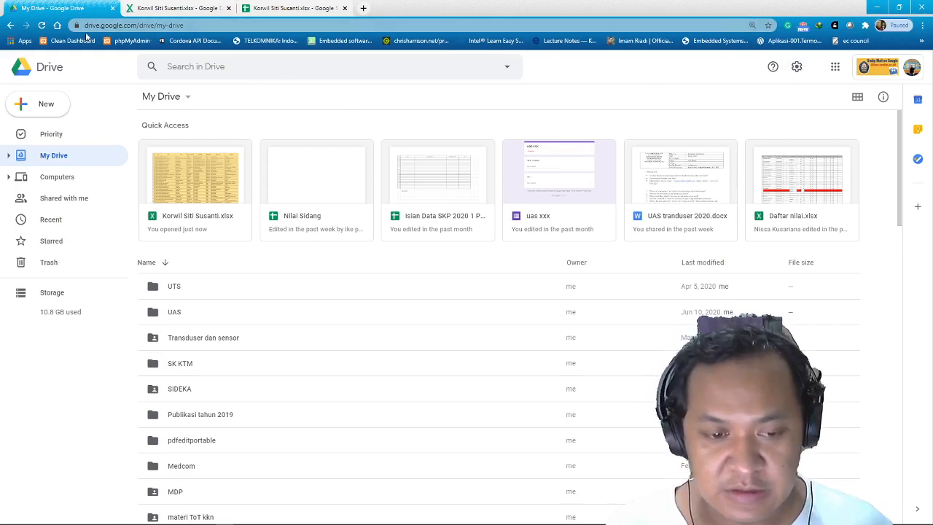
Launch Google Forms from the Google apps grid in Drive.
click(837, 77)
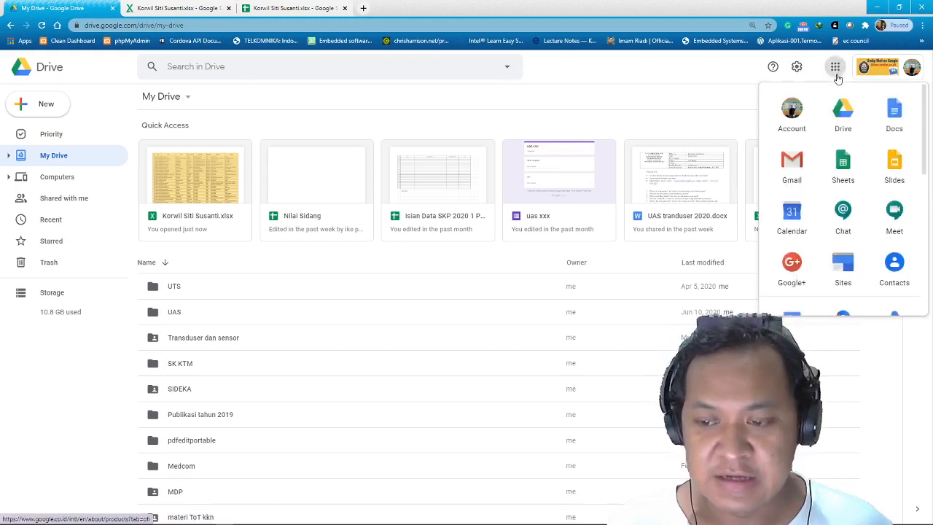
scroll(867, 175, down, 2)
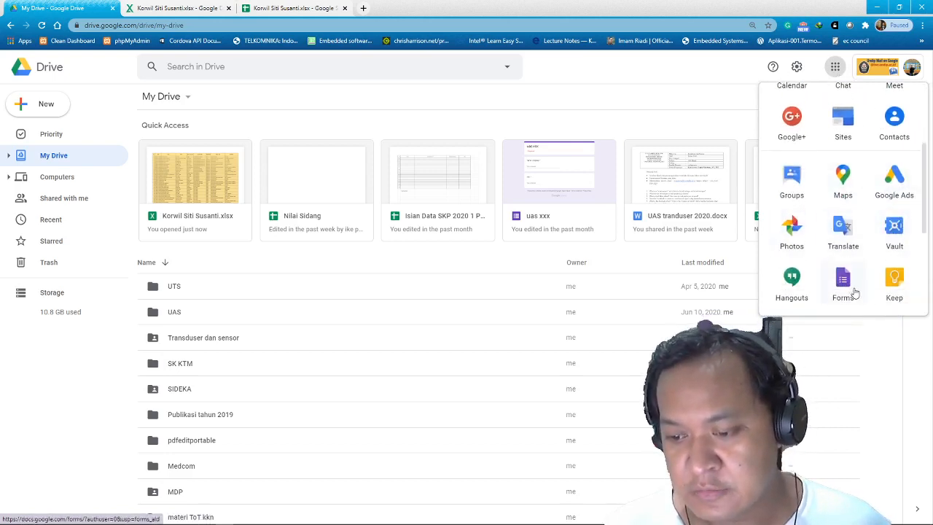
scroll(846, 277, down, 1)
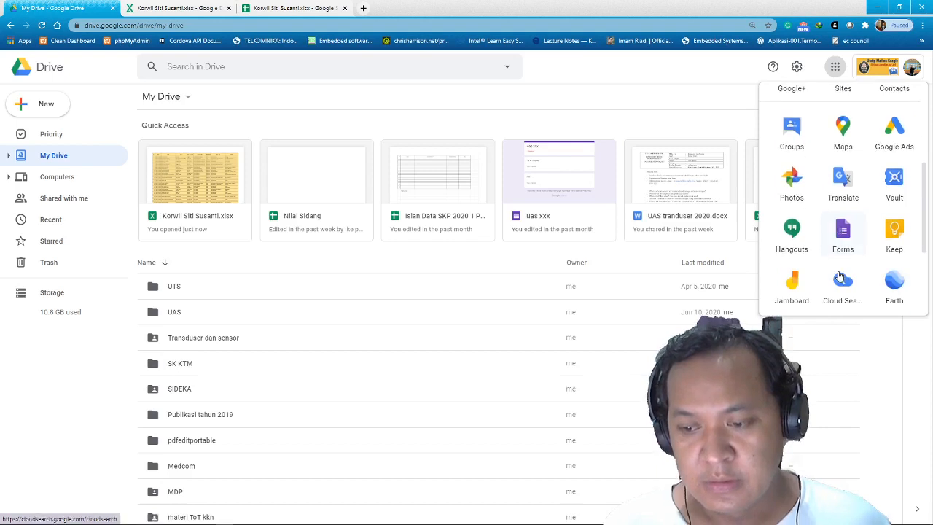
click(837, 240)
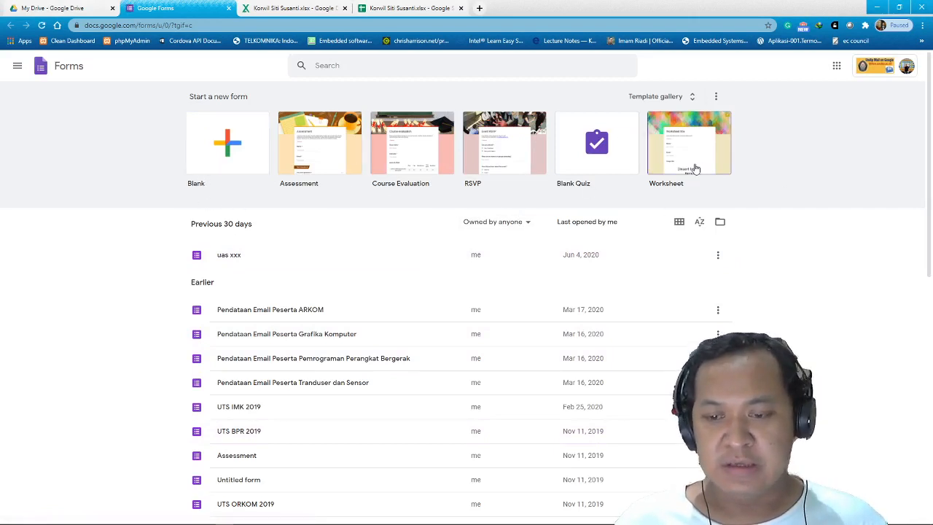
Create a blank form titled 'Ujian Akhir KKN Tim 2' and name the form file to match.
click(209, 158)
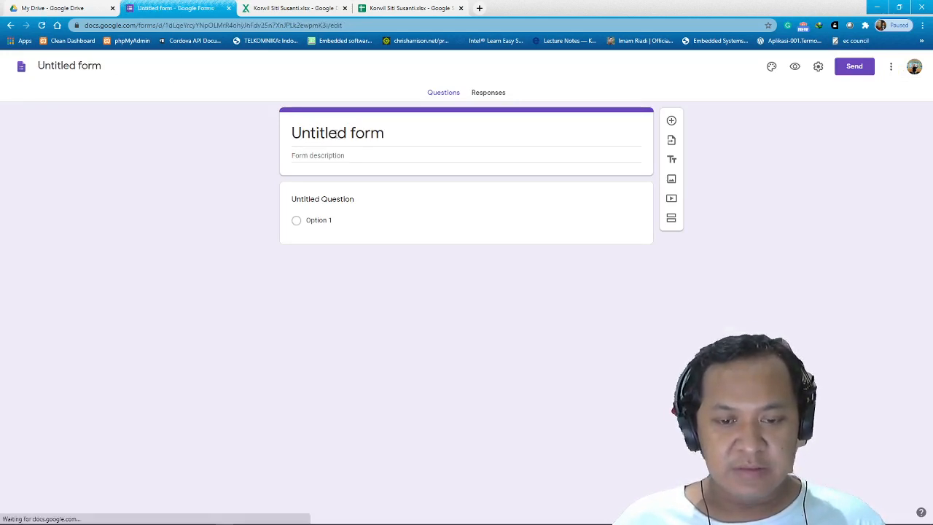
click(386, 135)
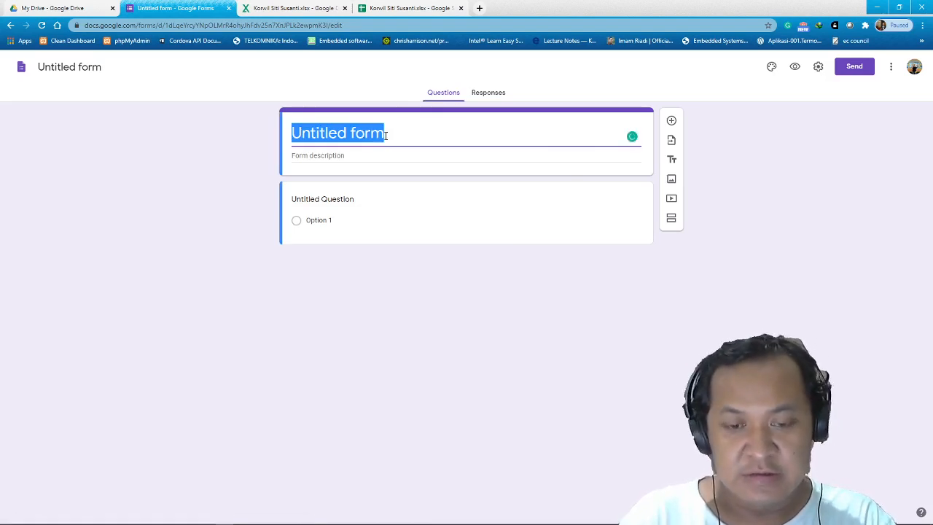
text(Unk)
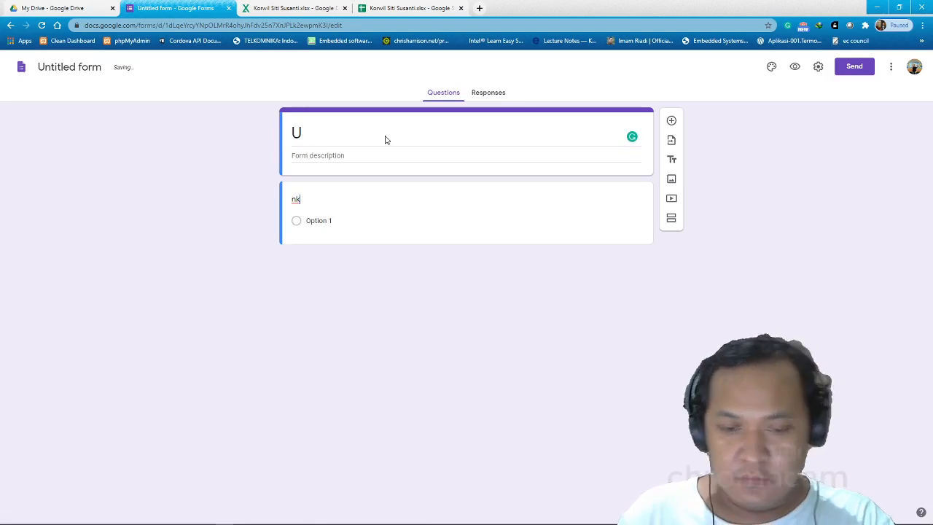
key(BackSpace)
click(362, 132)
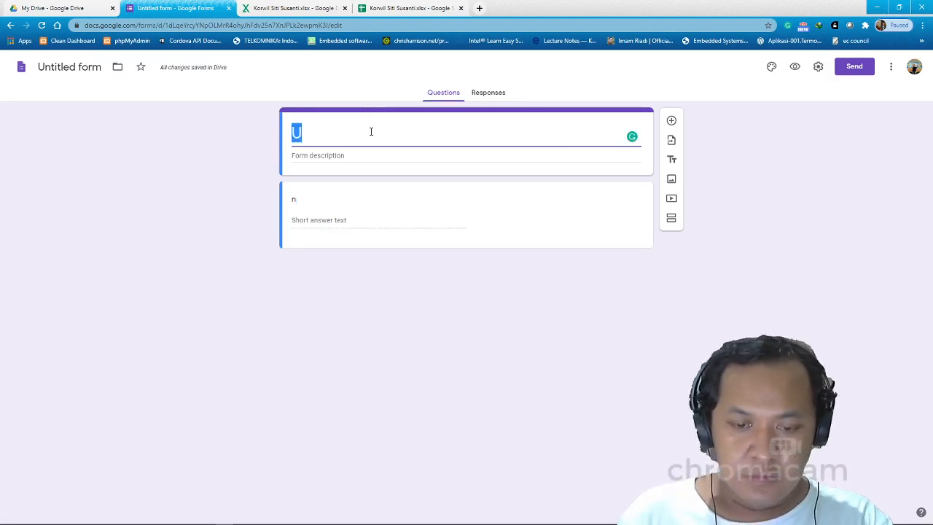
text(Ujian)
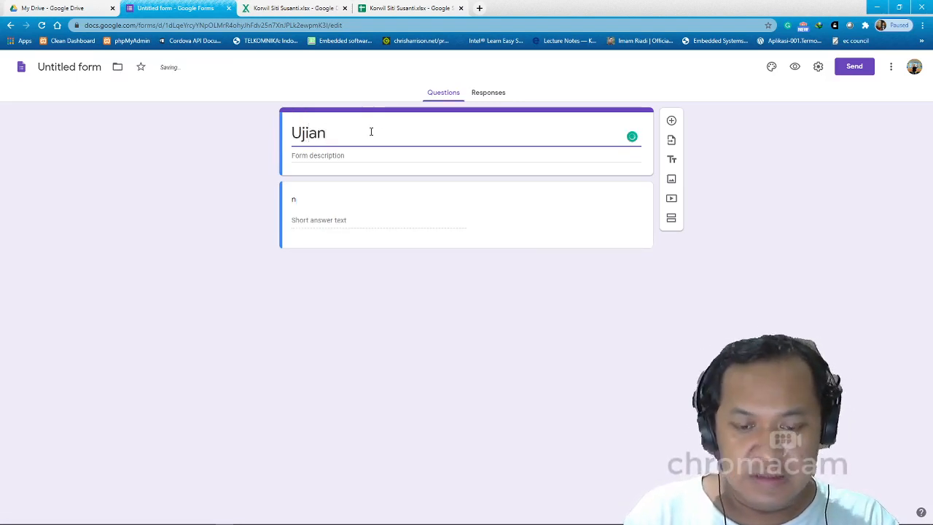
text( Akhir )
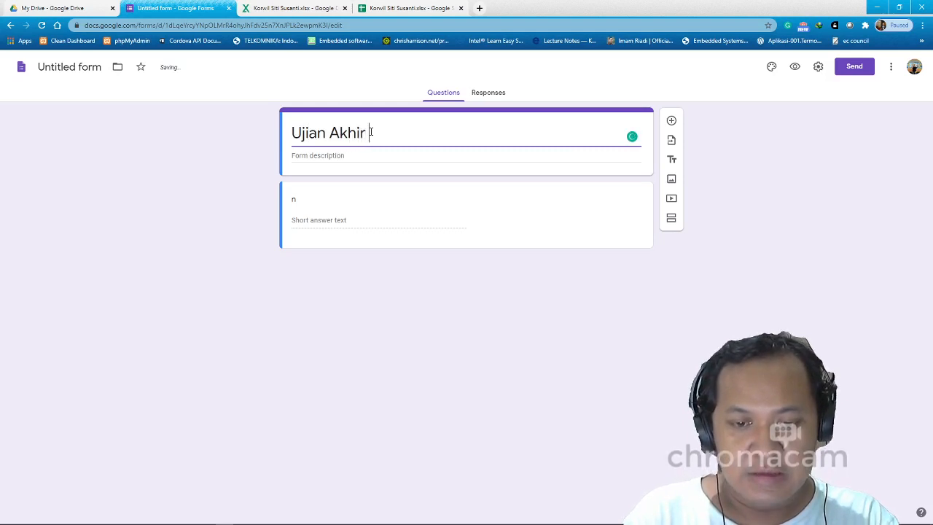
text(KKN Tim 2)
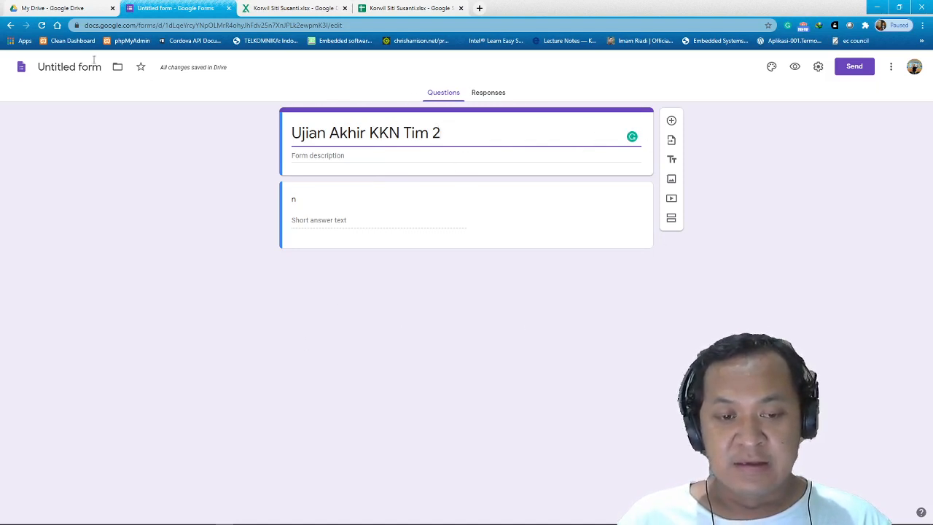
click(59, 67)
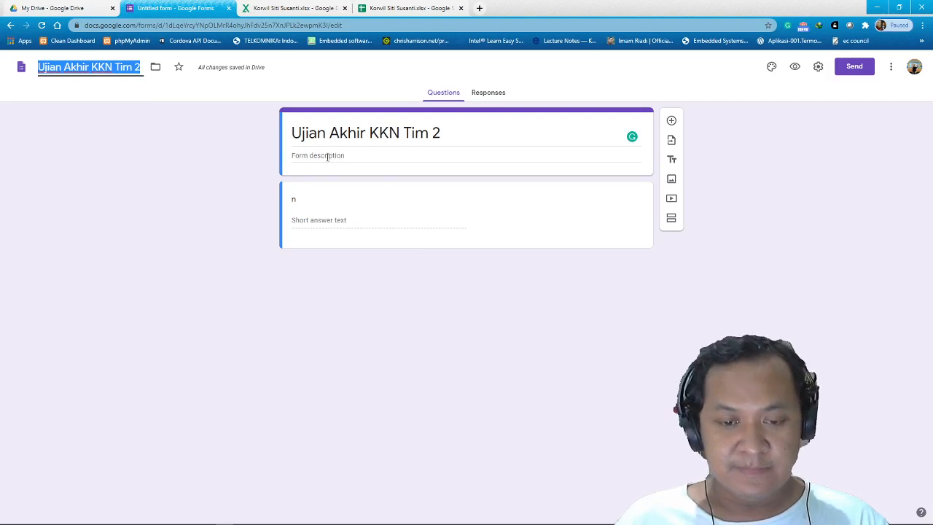
Enter 'Petunjuk ujian' as the form description.
click(357, 146)
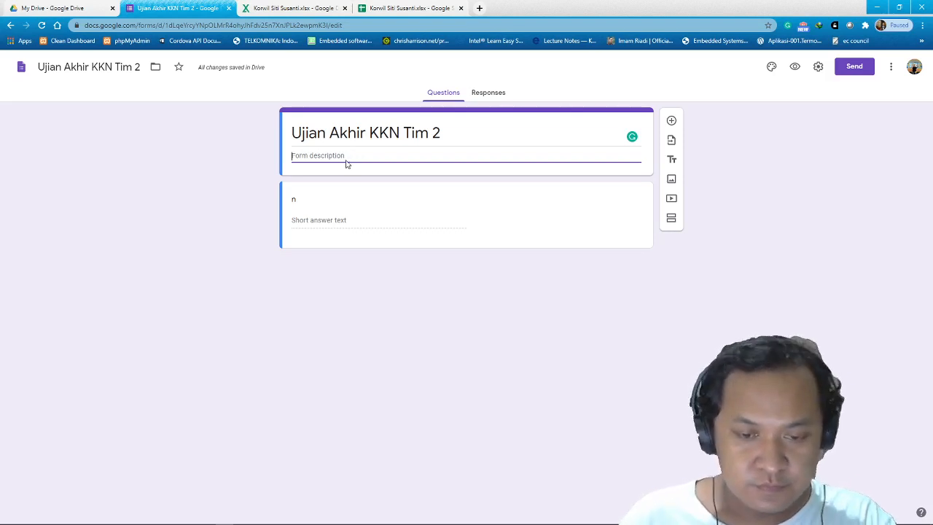
text(Pe)
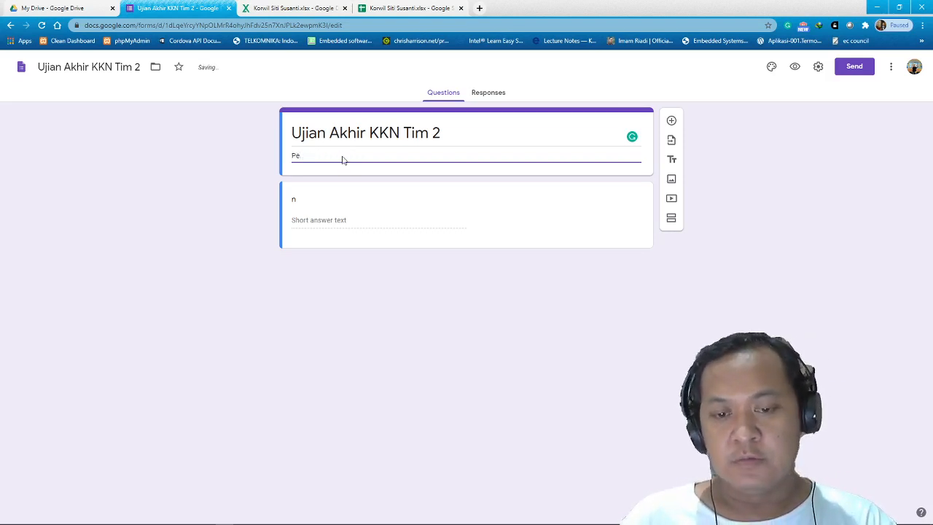
text(tun)
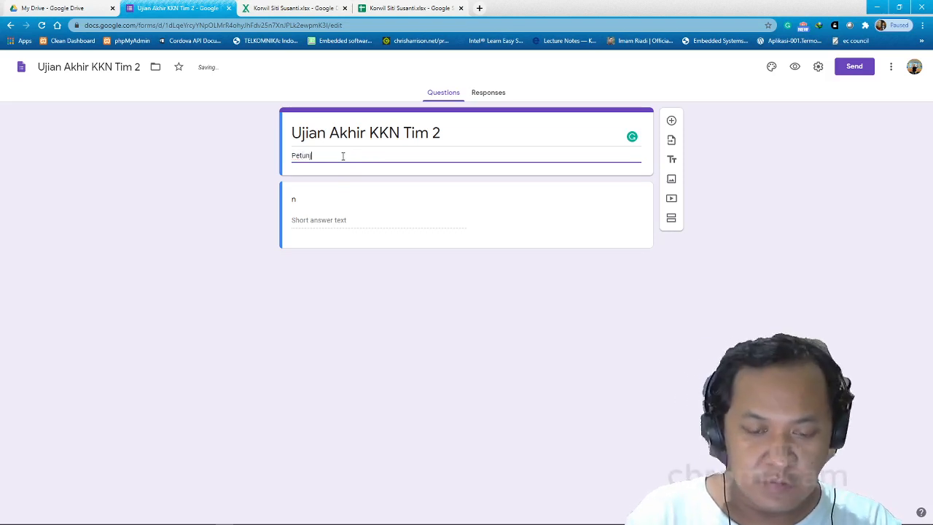
text(juk u)
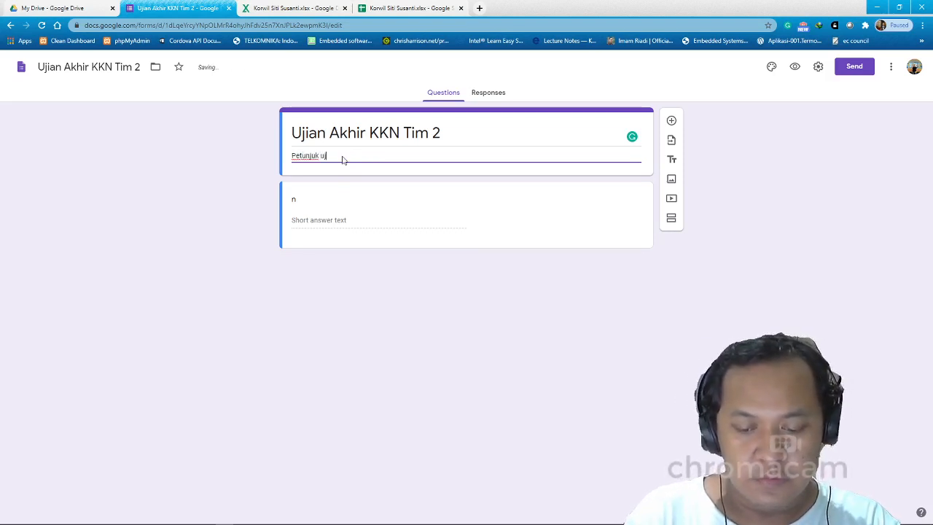
text(jian :)
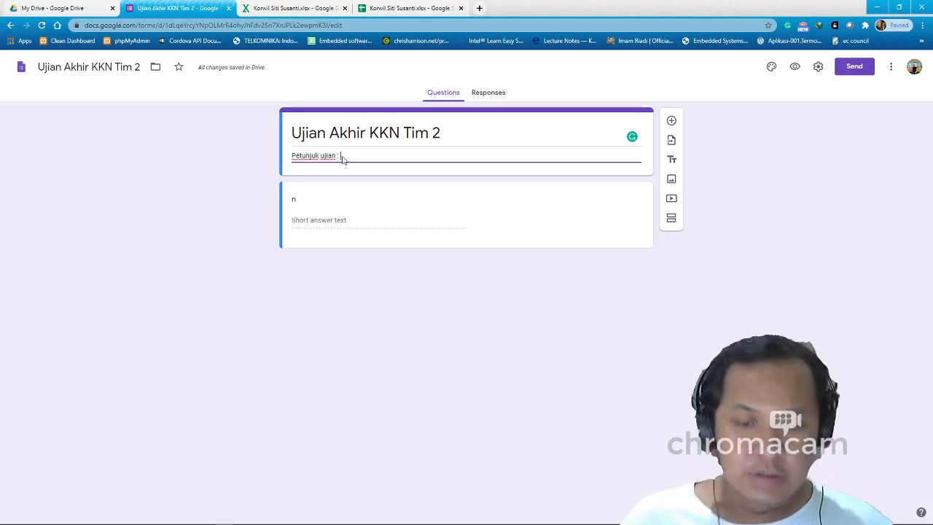
Title the first question 'Nama', keep it as Short answer, and mark it required.
click(301, 205)
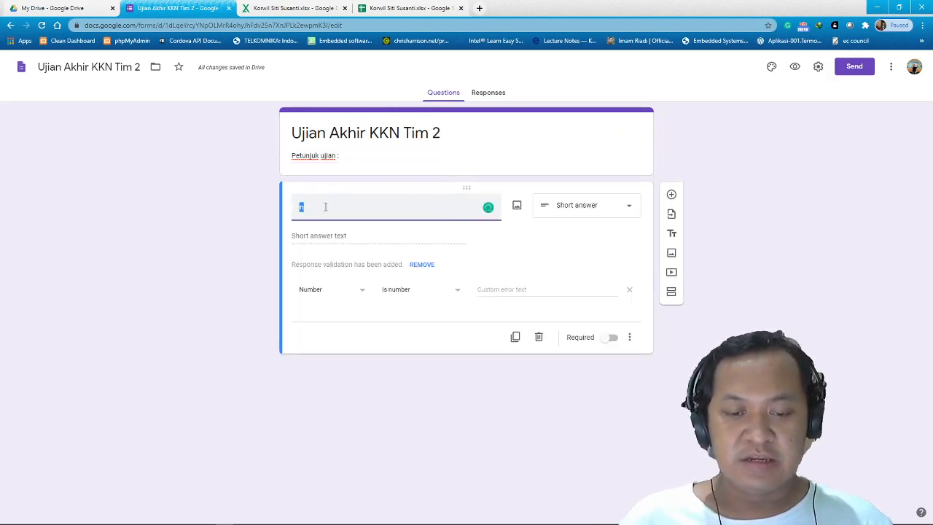
key(BackSpace)
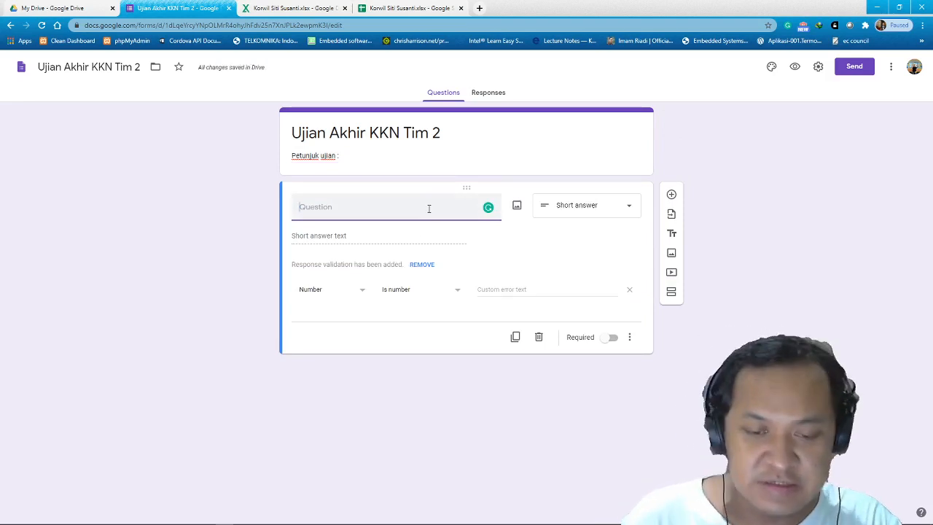
text(Nama)
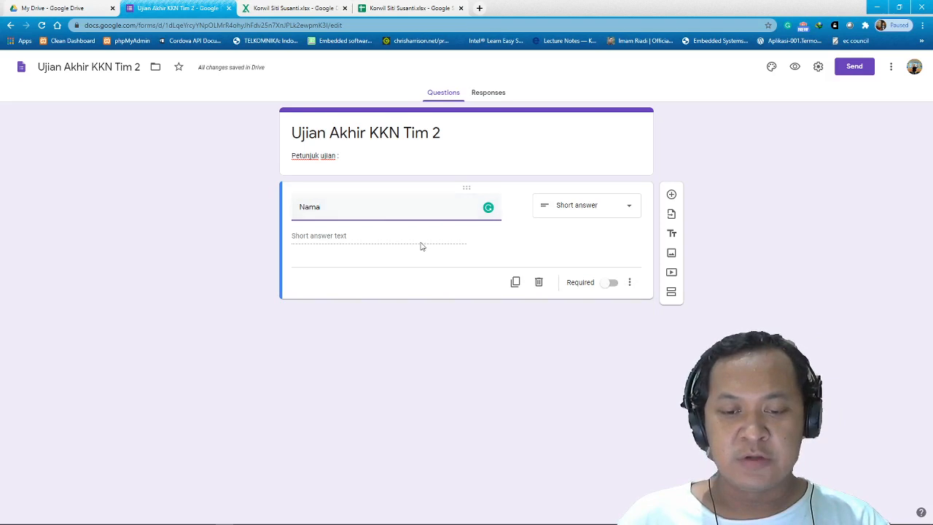
click(620, 211)
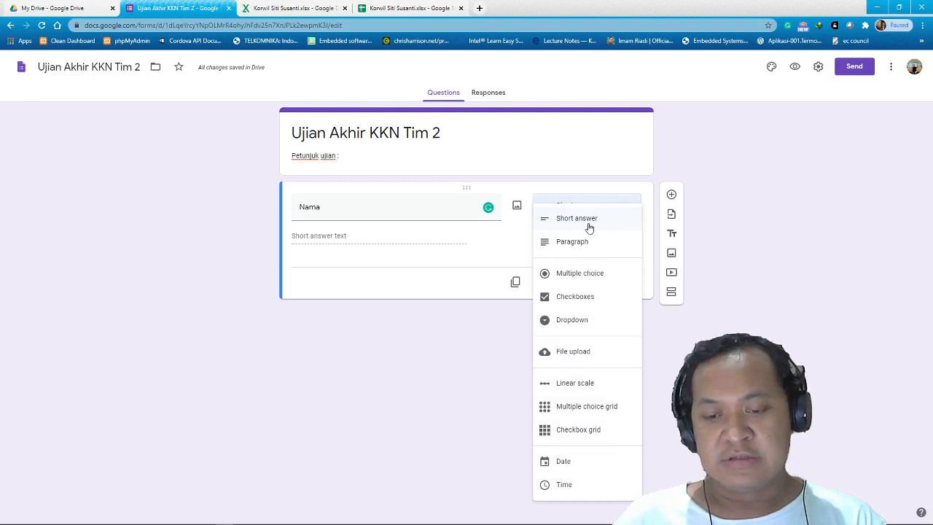
click(589, 221)
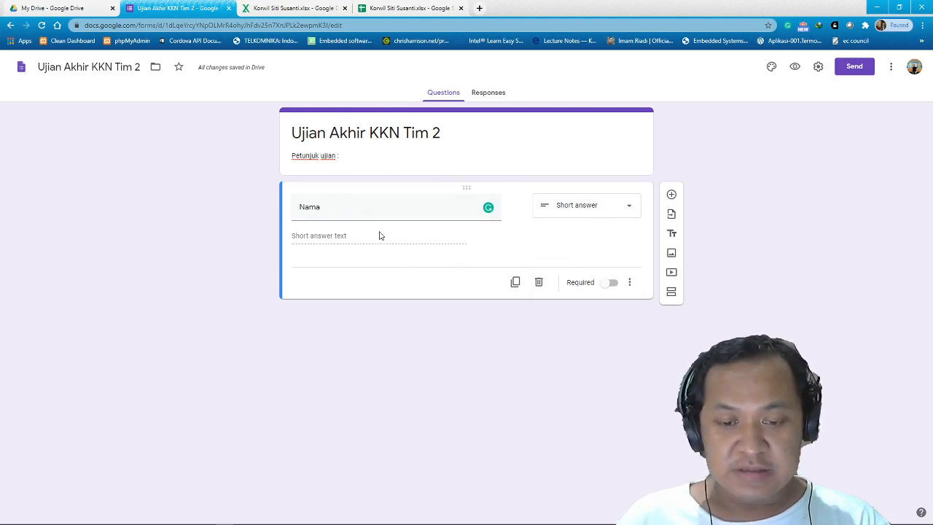
click(614, 285)
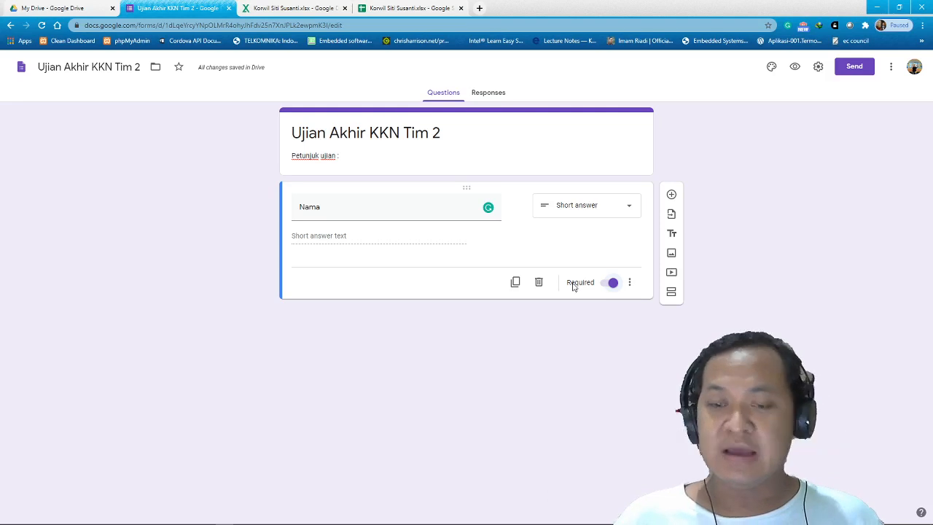
Add a required 'Nim' short-answer question with Number > Is number validation.
click(671, 195)
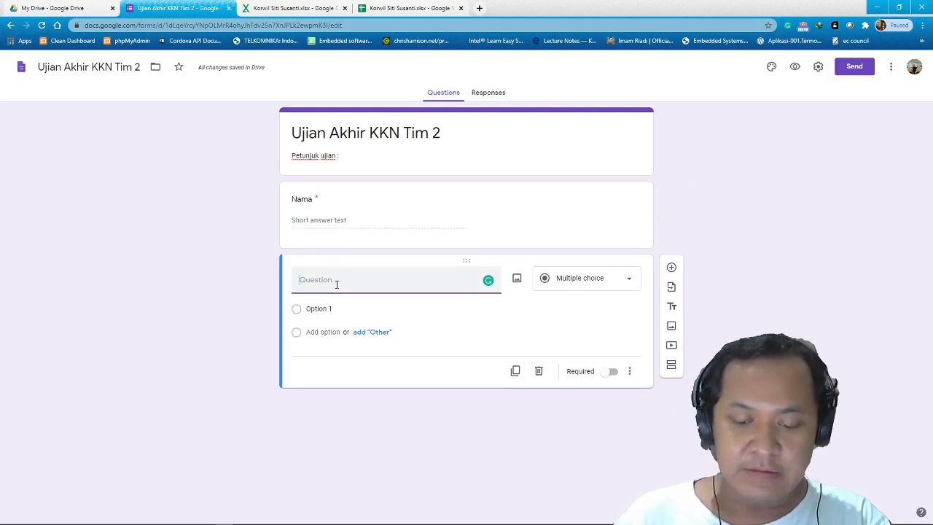
text(NIm)
key(BackSpace)
key(BackSpace)
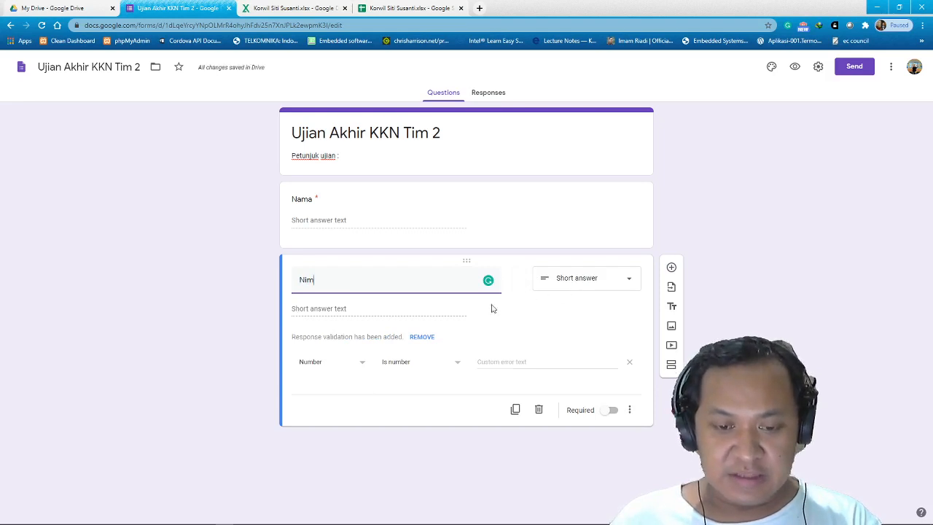
click(364, 365)
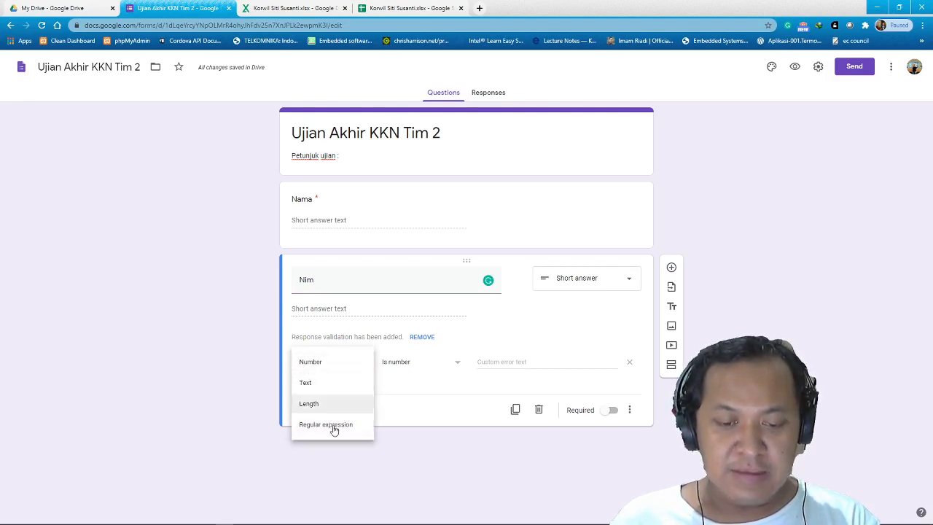
click(339, 365)
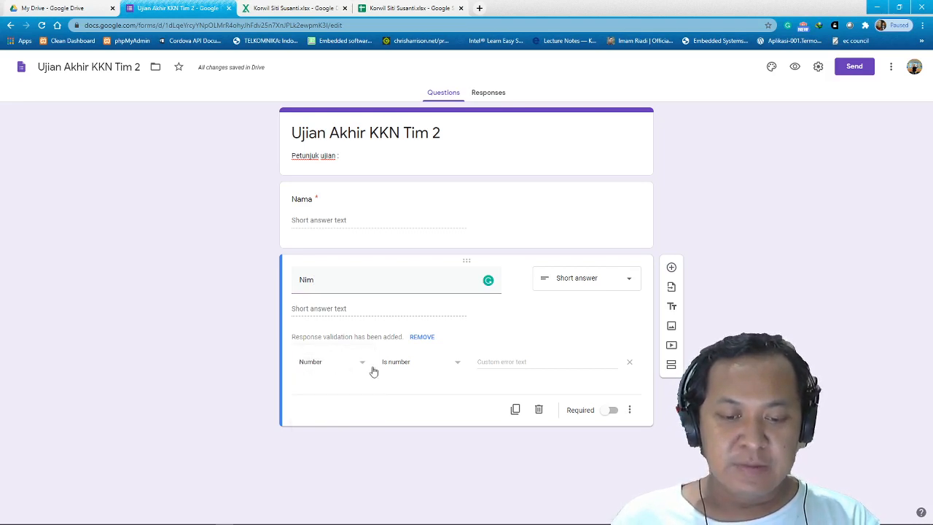
click(459, 367)
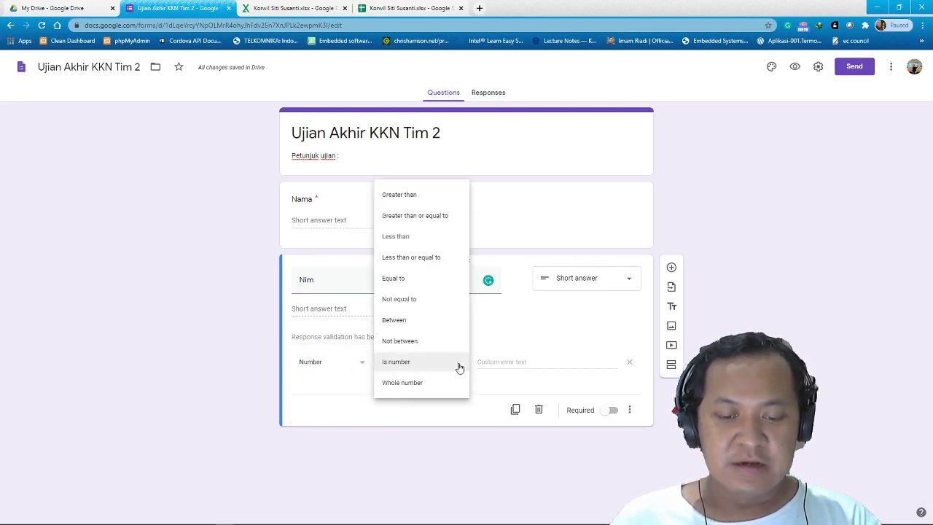
click(459, 368)
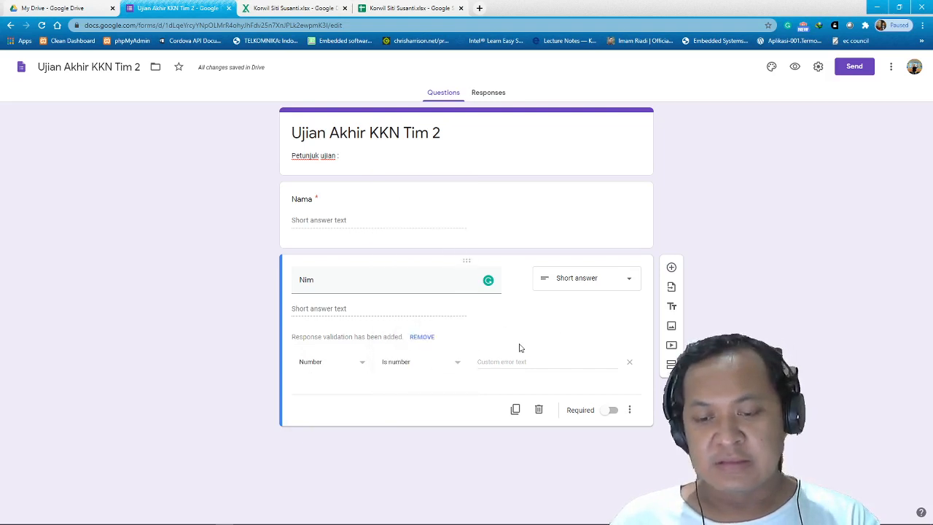
click(614, 411)
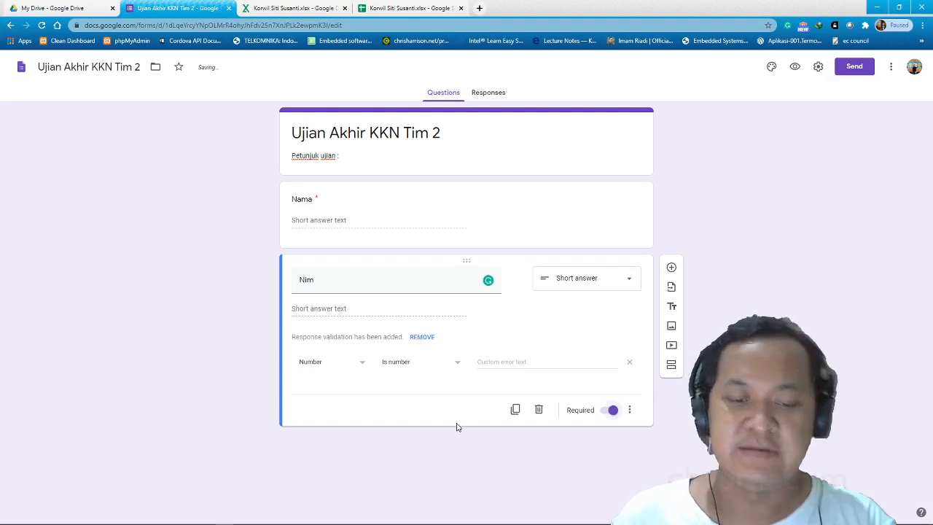
Add a third question titled 'Fakultas' below the Nim question.
click(671, 268)
text(Fa)
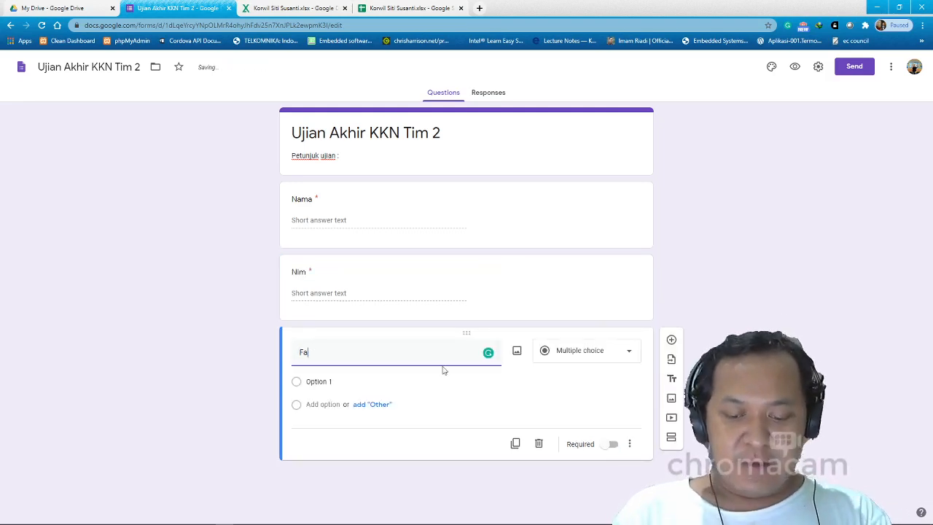
text(kul)
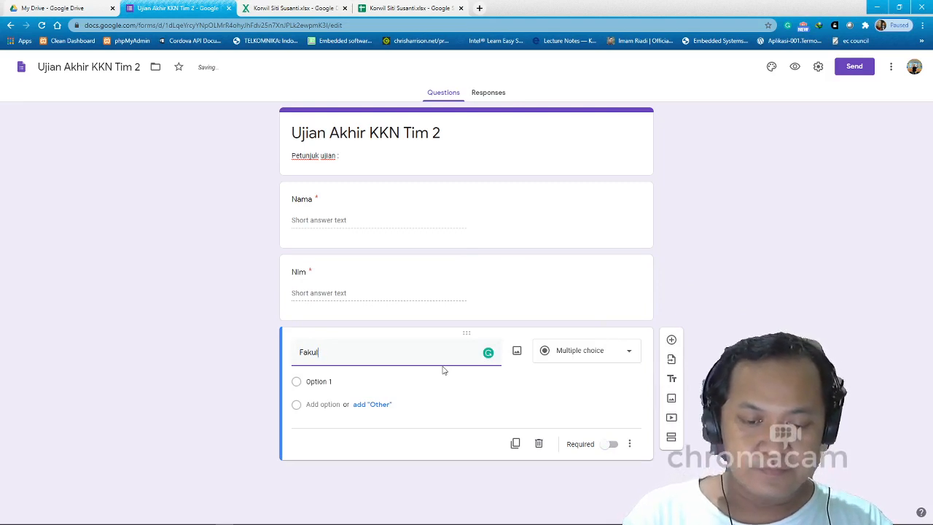
text(tass)
key(BackSpace)
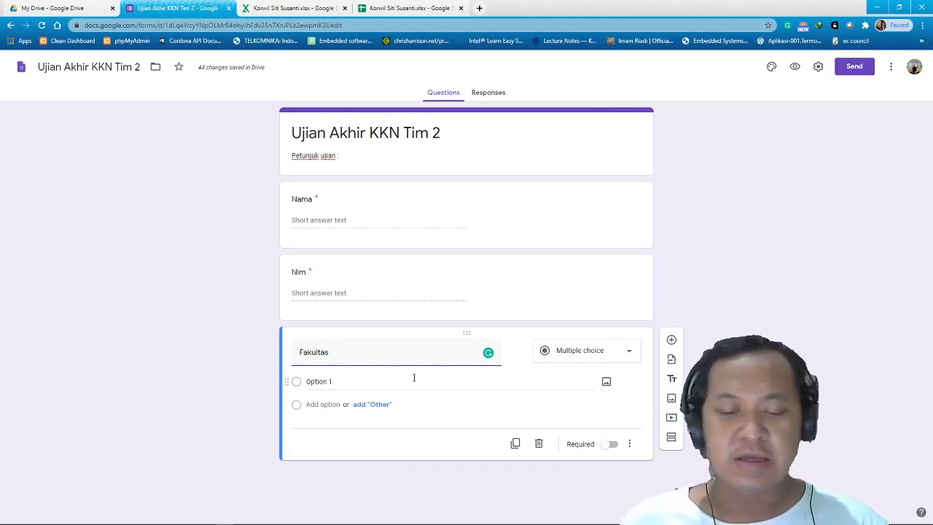
Try the Fakultas question as a dropdown, then switch it back to multiple choice.
click(357, 382)
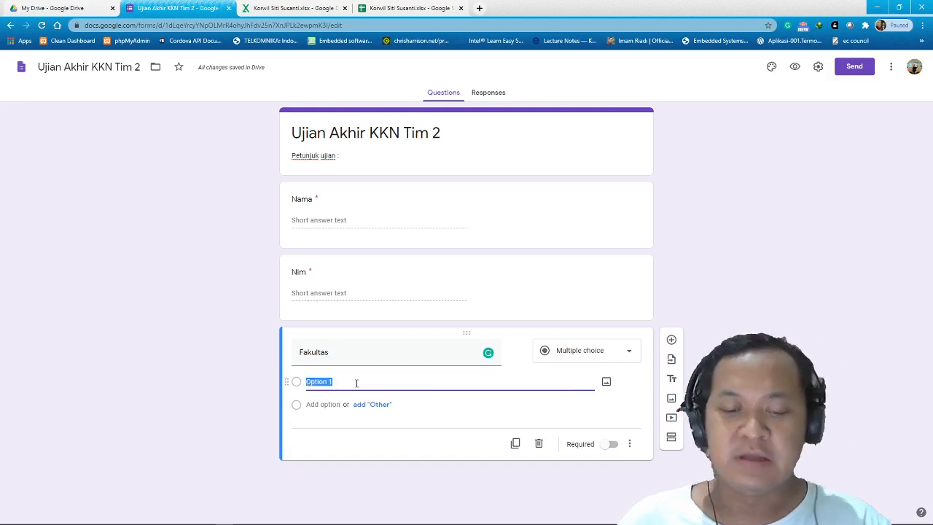
text(F)
key(BackSpace)
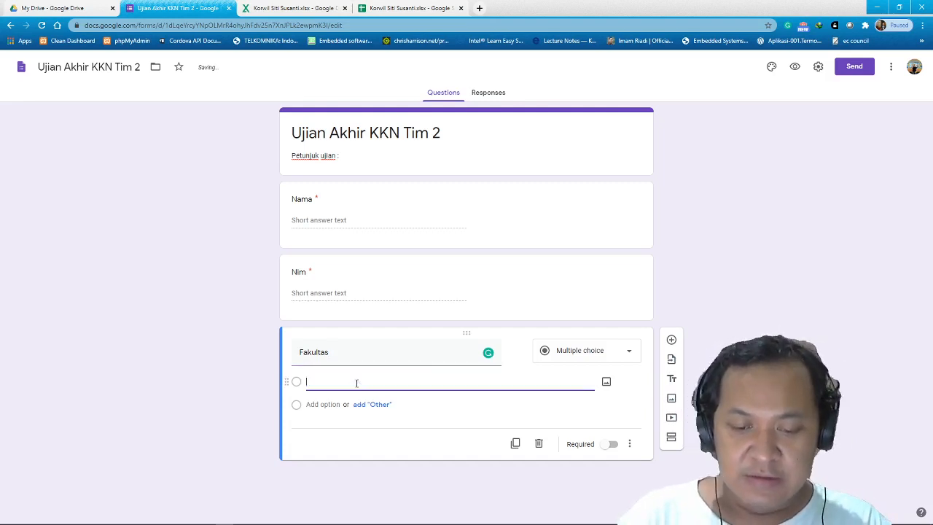
click(630, 353)
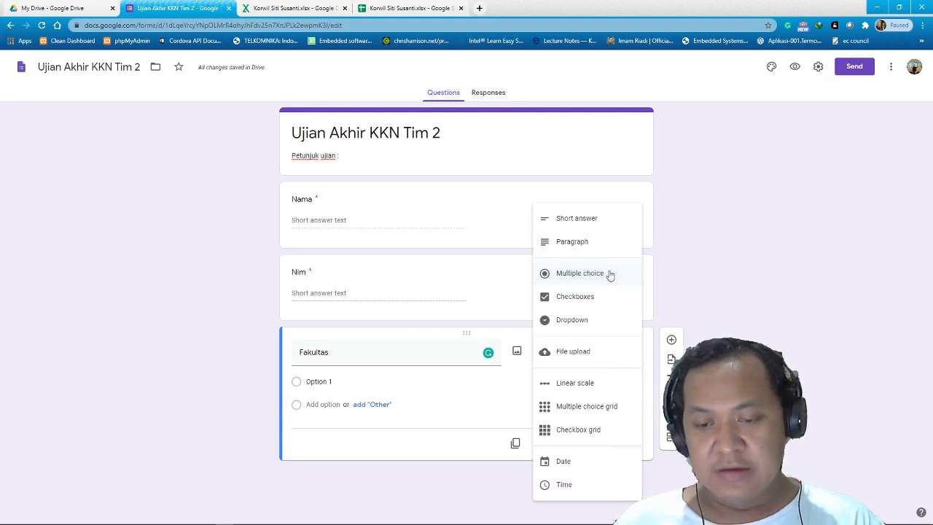
click(593, 322)
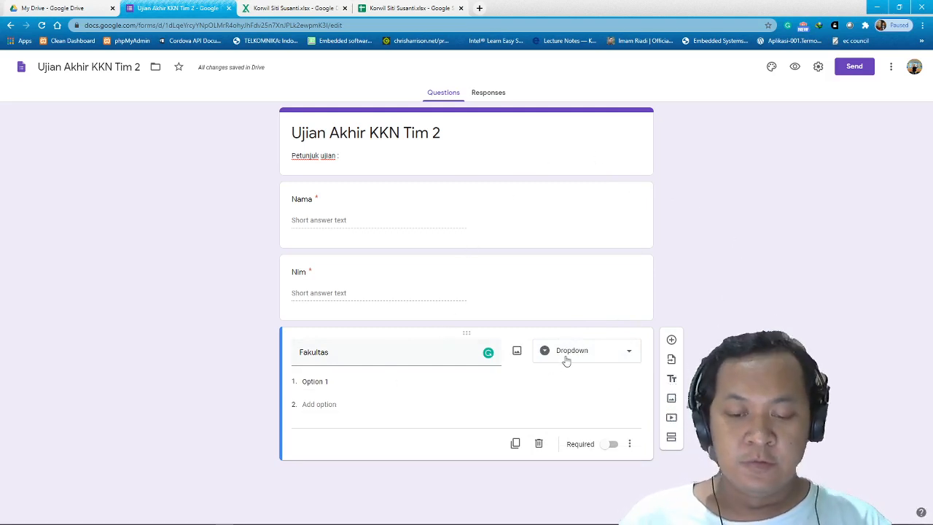
click(606, 357)
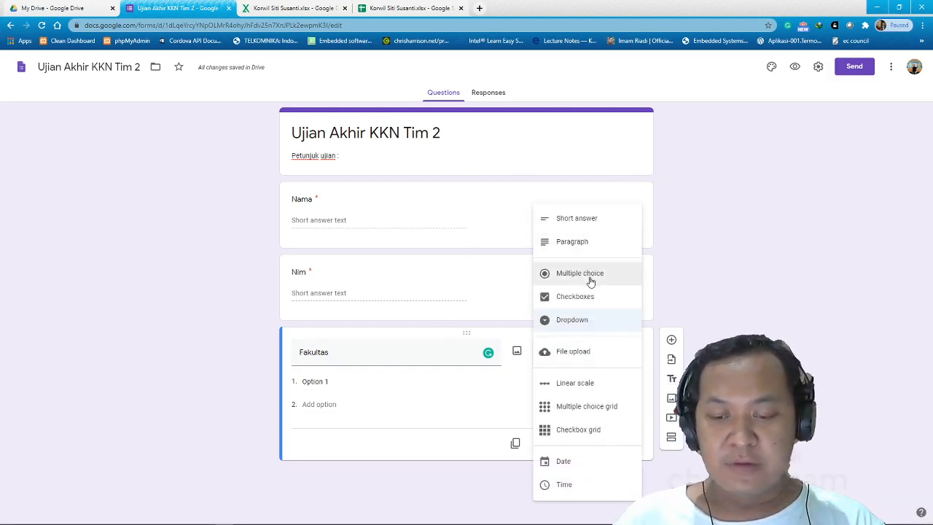
click(590, 281)
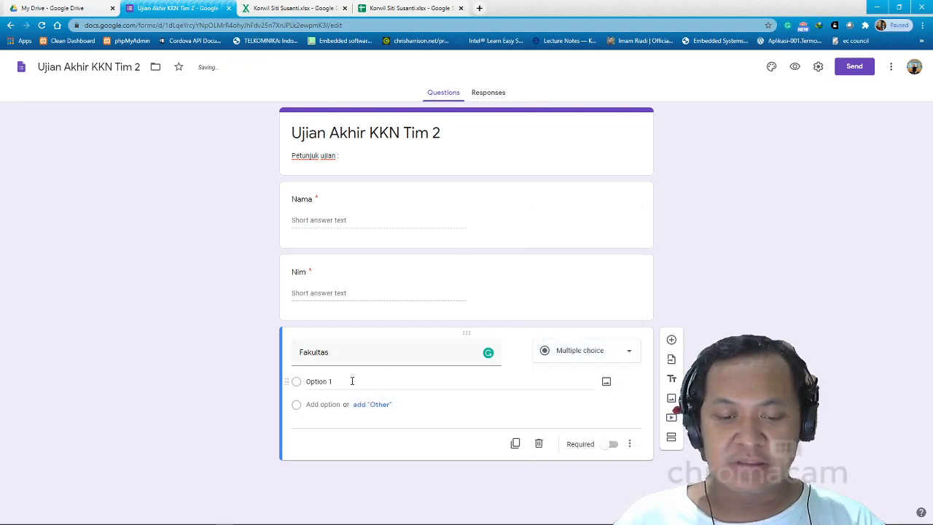
click(406, 381)
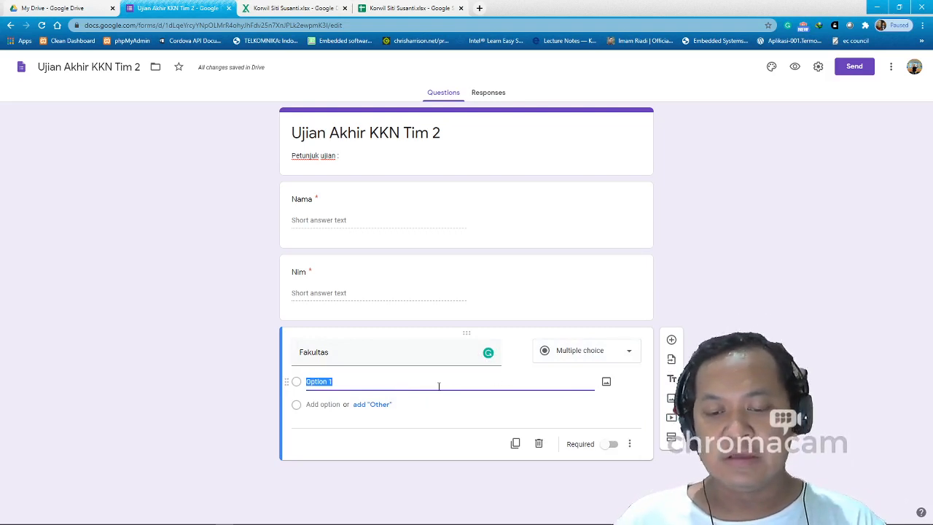
Make Fakultas a dropdown with the choices FH, FT, FEB, FK and FIB.
click(584, 359)
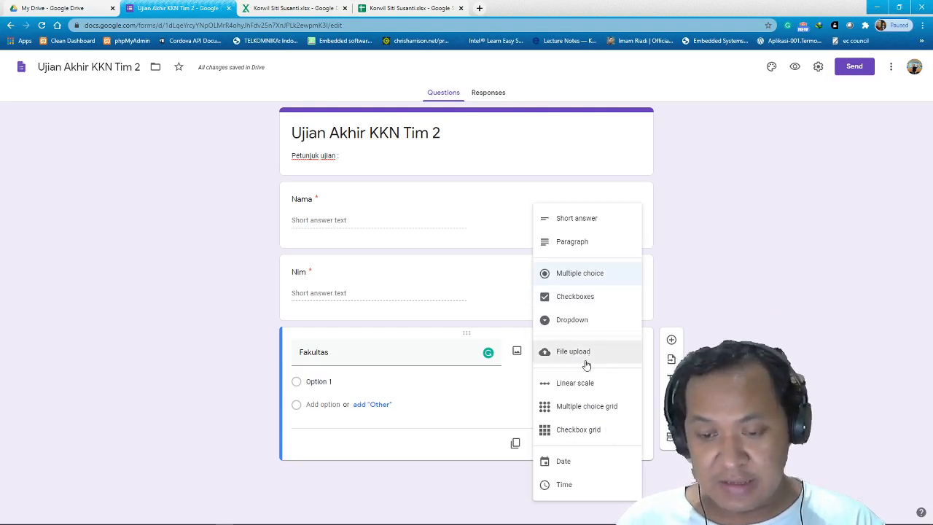
click(599, 321)
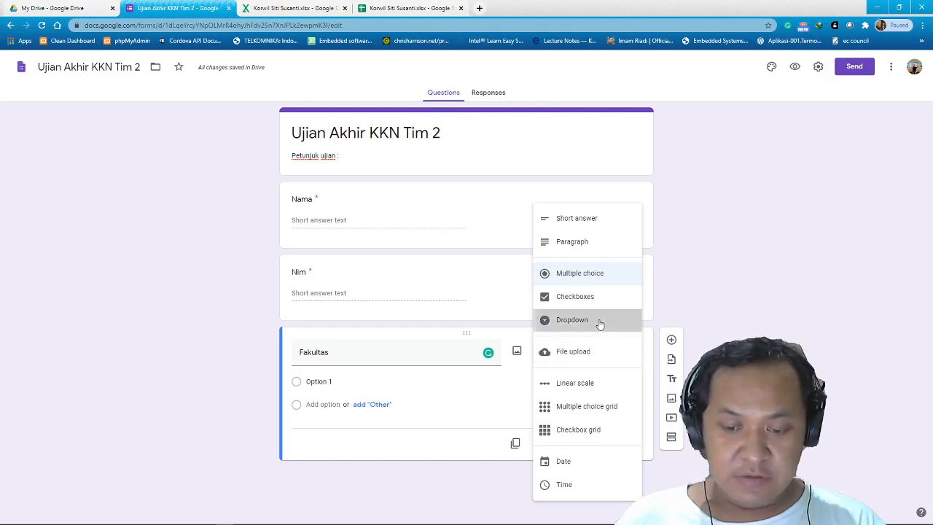
click(358, 385)
text(FH)
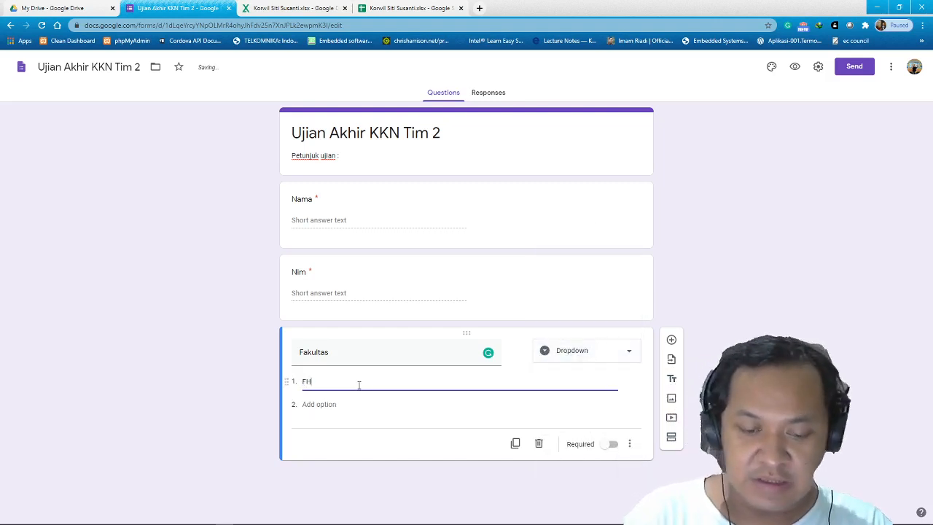
click(326, 404)
text(FT)
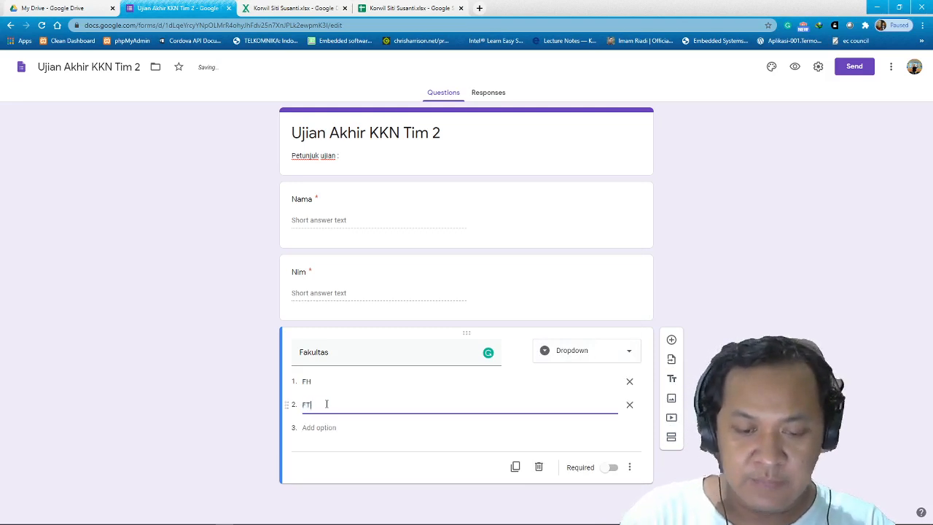
click(321, 427)
text(FEB)
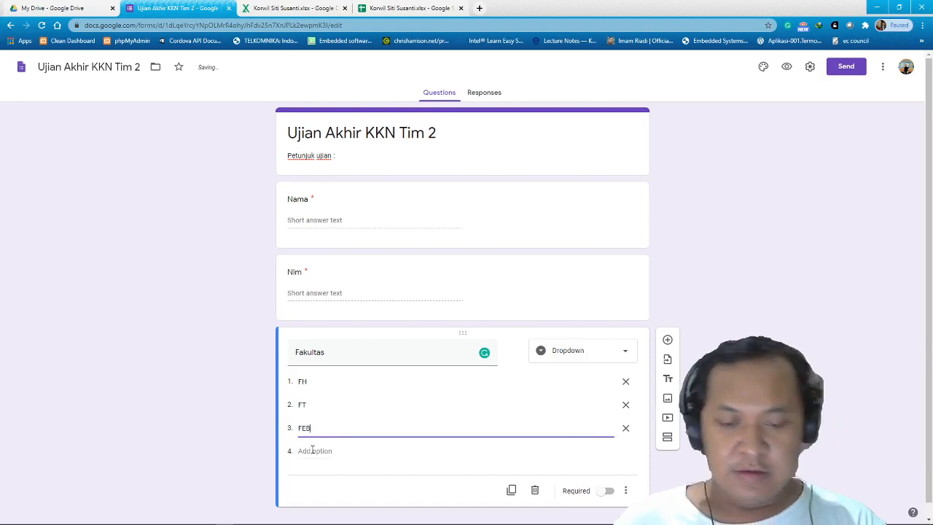
click(315, 451)
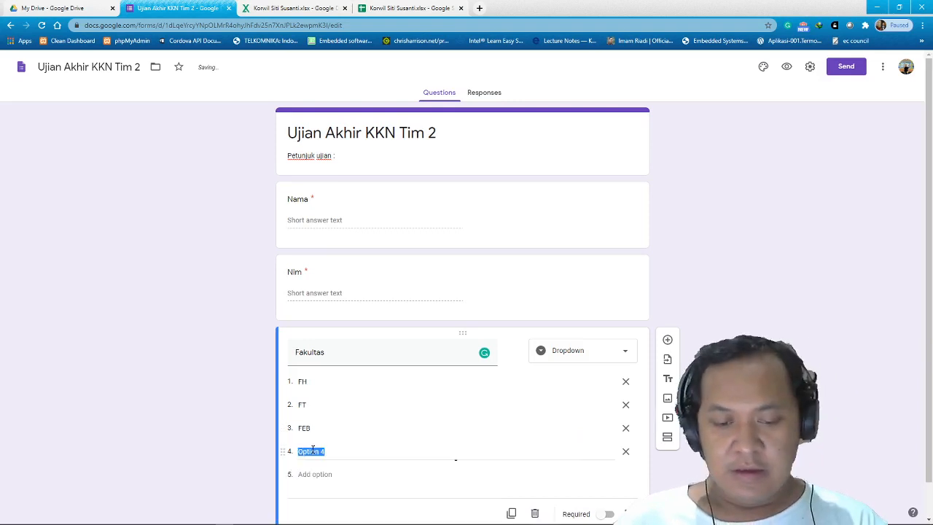
text(FK)
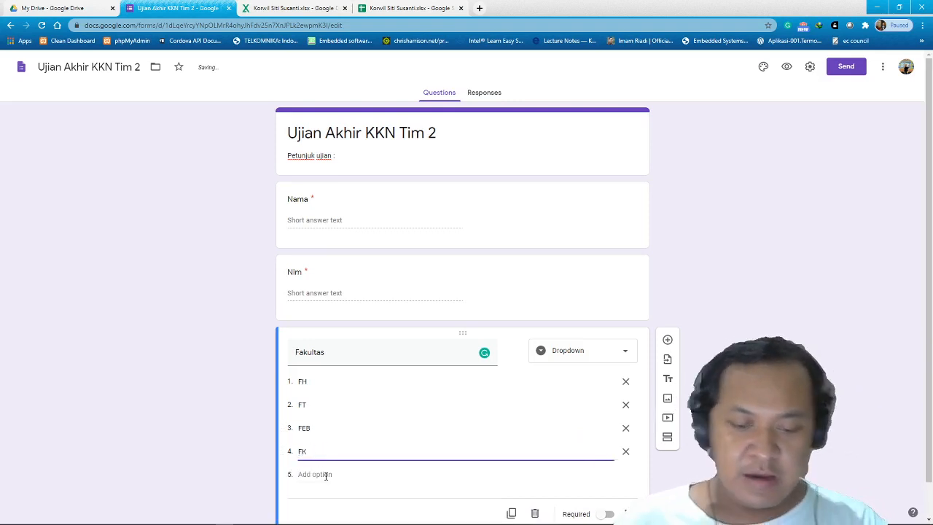
click(325, 474)
text(F)
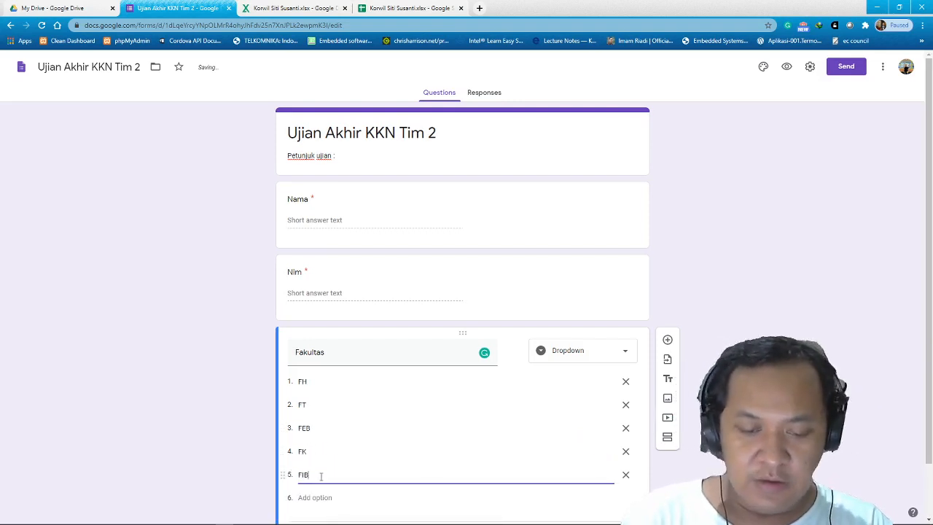
text(IB)
Mark the Fakultas question as required.
scroll(514, 442, down, 1)
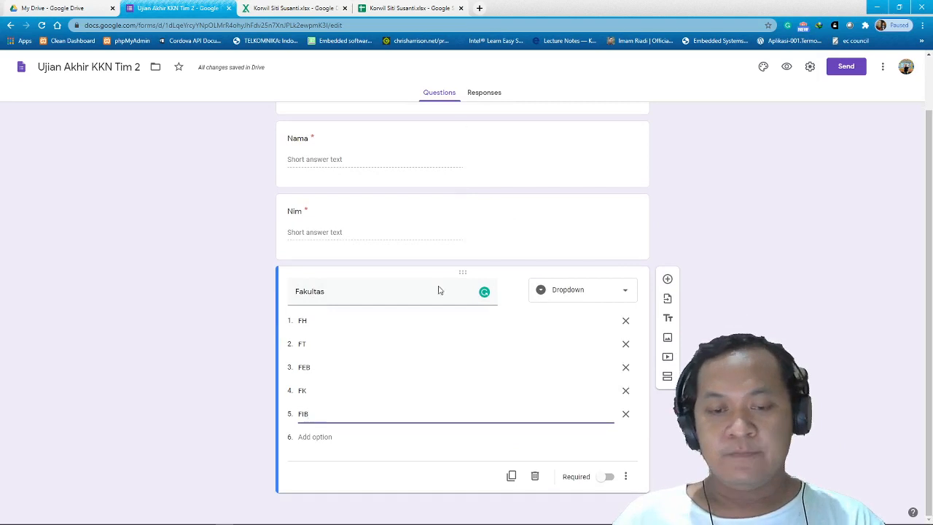
scroll(502, 277, up, 1)
scroll(561, 405, down, 1)
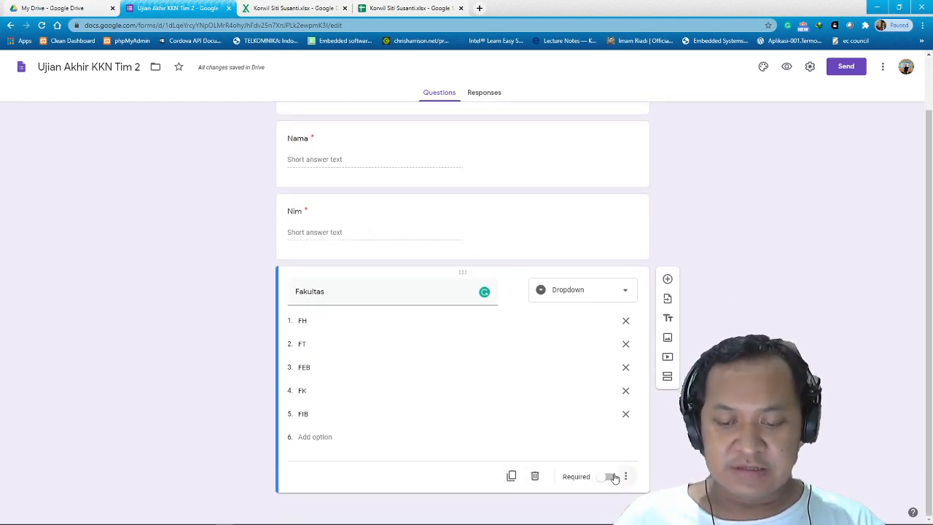
click(621, 478)
click(610, 481)
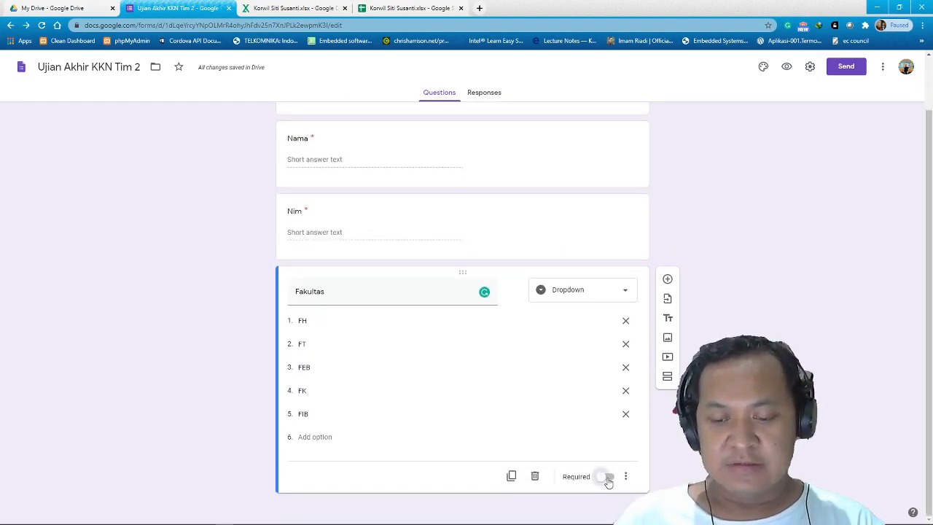
click(606, 478)
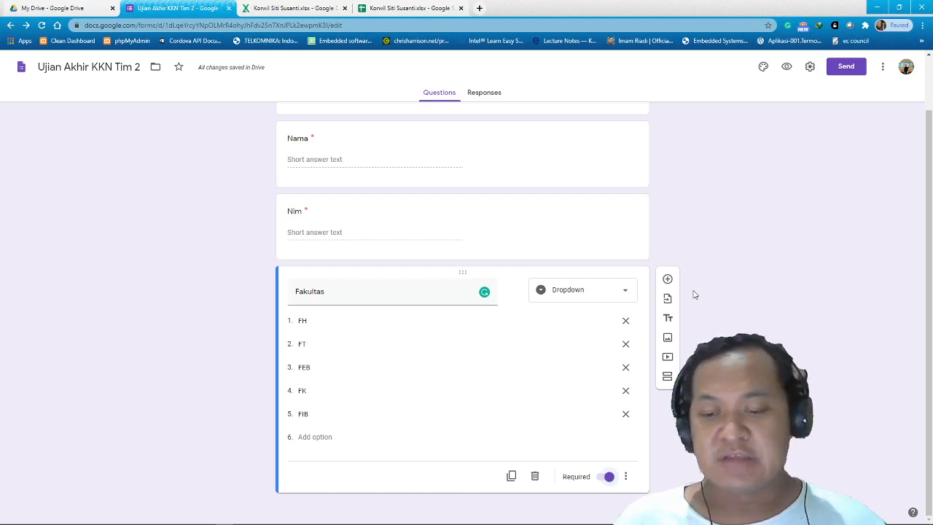
Insert a section below the Fakultas question and name it 'Materi Reportase'.
click(667, 377)
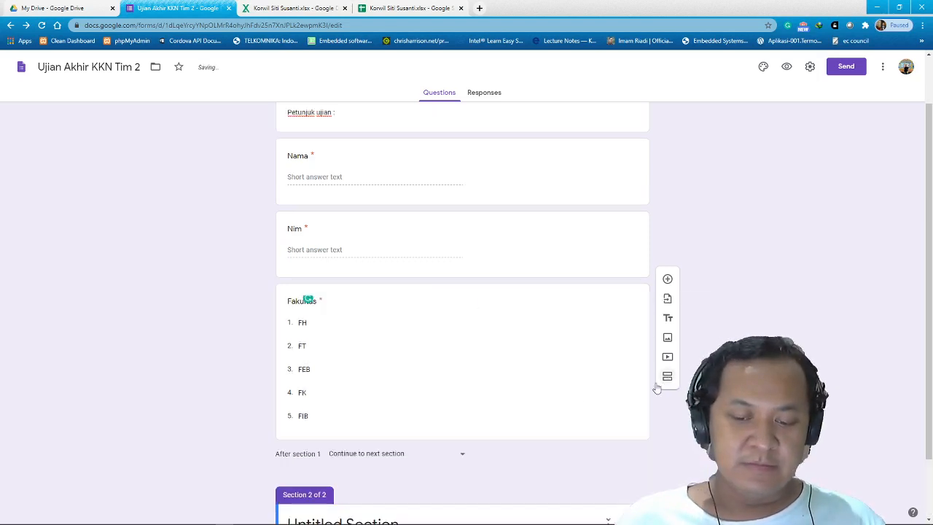
click(357, 451)
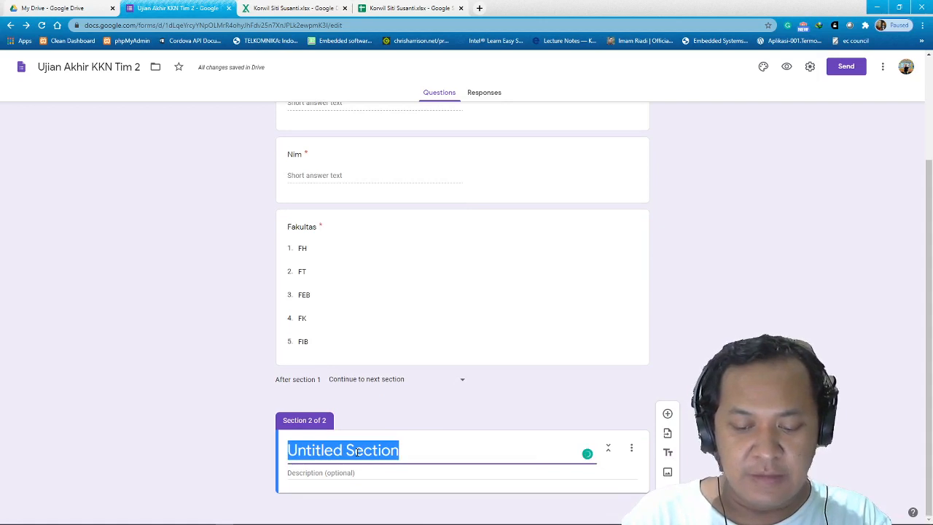
text(Pil)
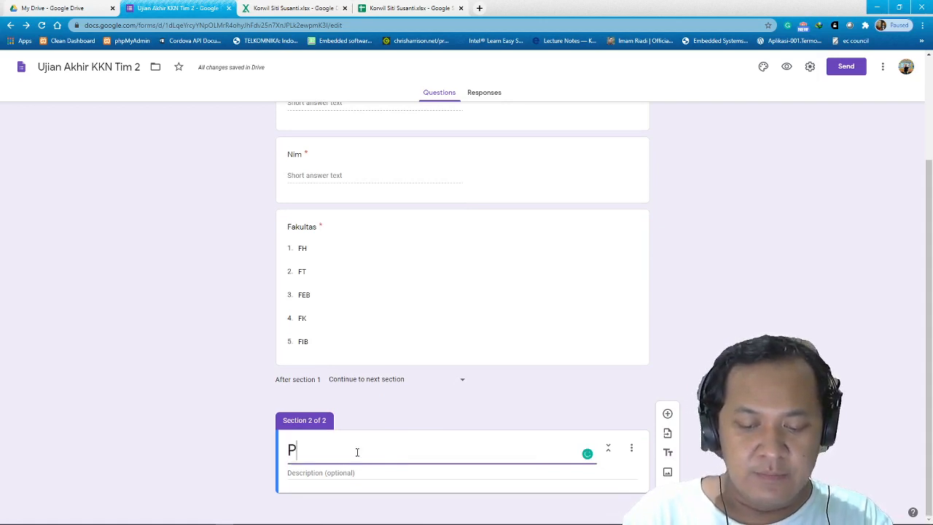
key(BackSpace)
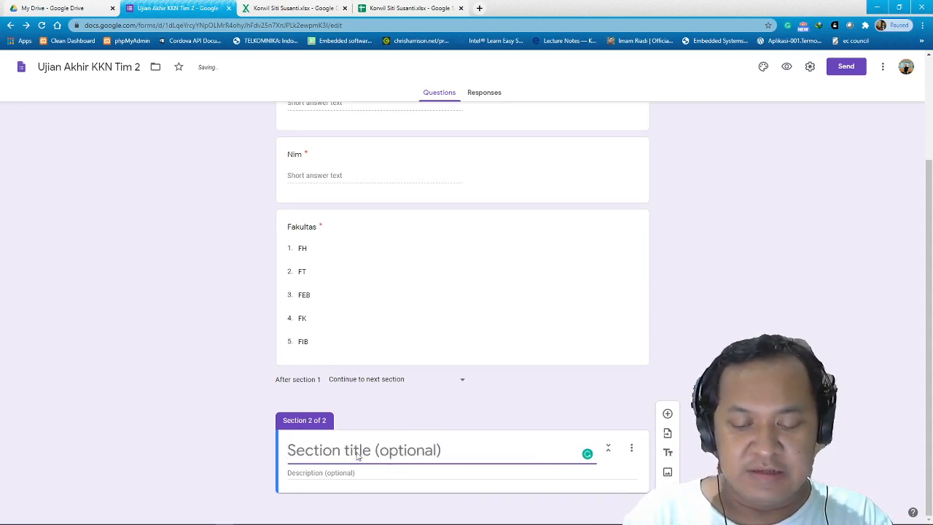
text(Materi )
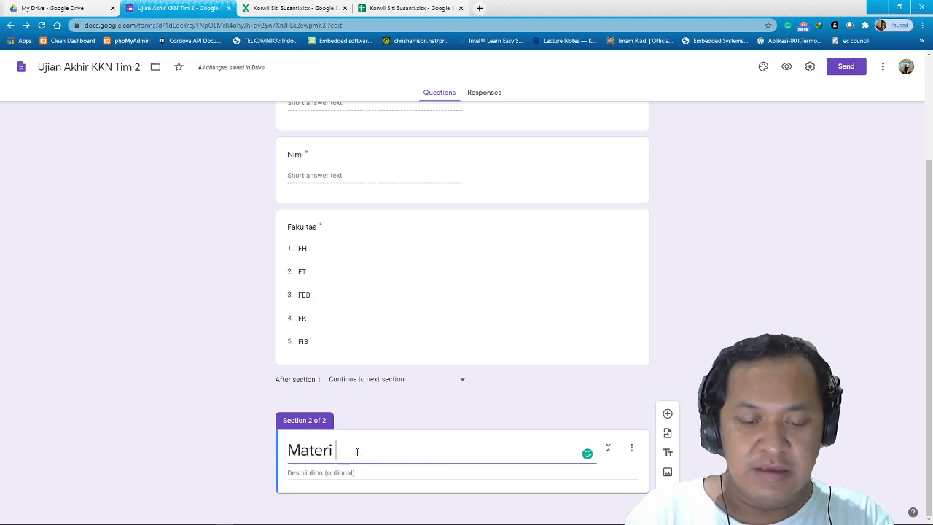
text(Rep)
text(ortase)
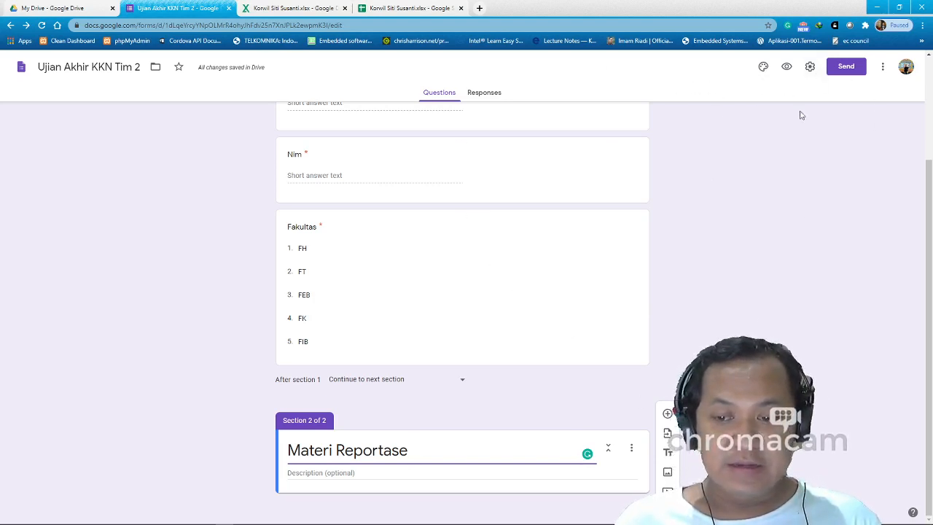
Enable quiz mode and hide missed questions and correct answers, keeping point values visible.
click(809, 69)
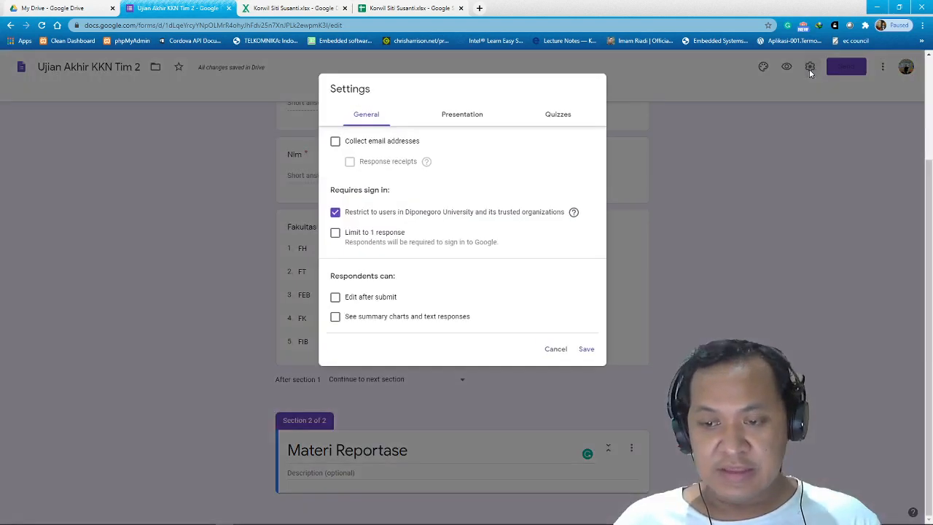
click(557, 117)
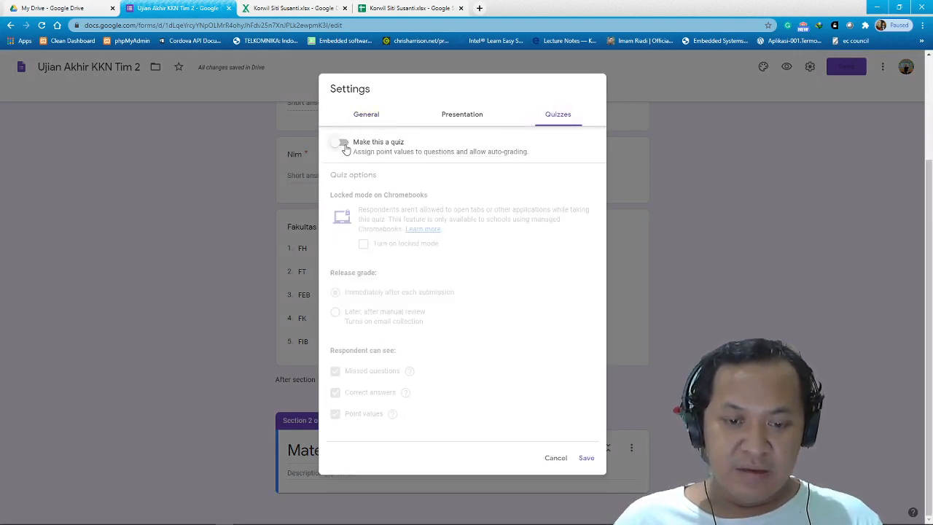
click(346, 145)
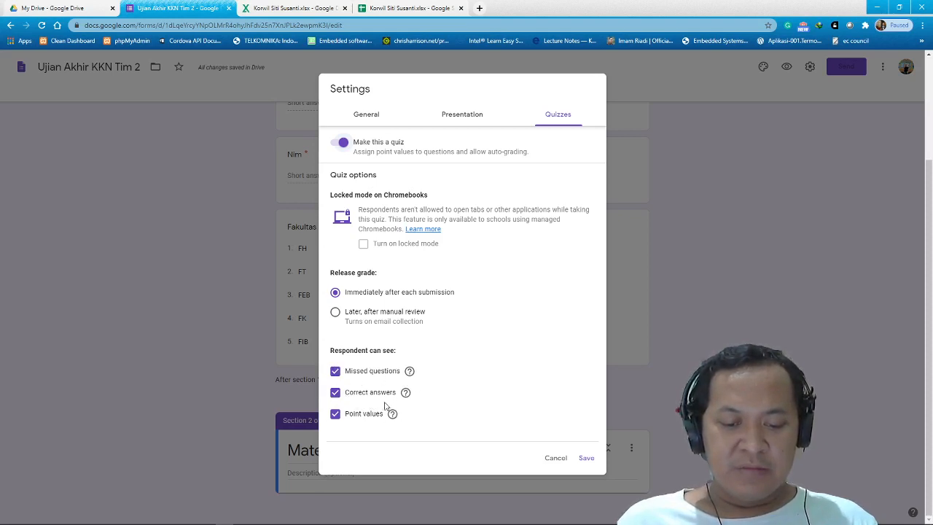
click(336, 372)
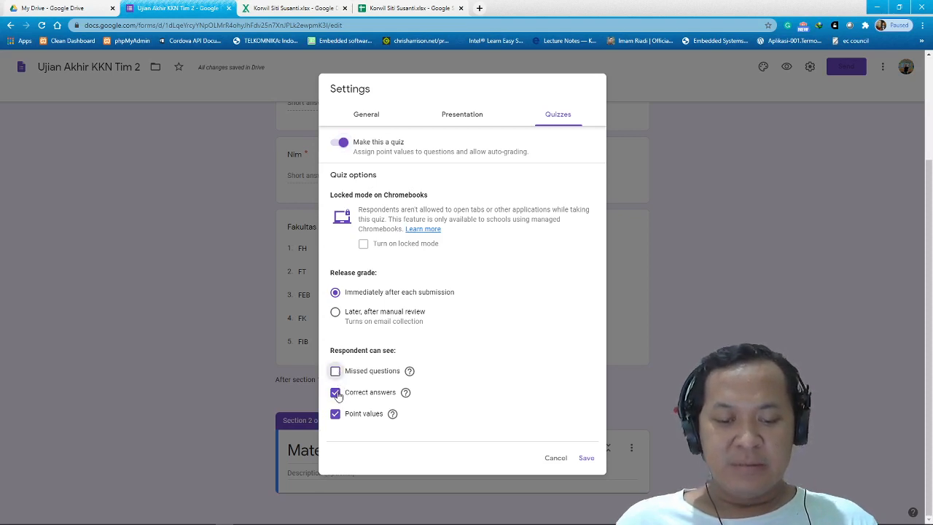
click(335, 392)
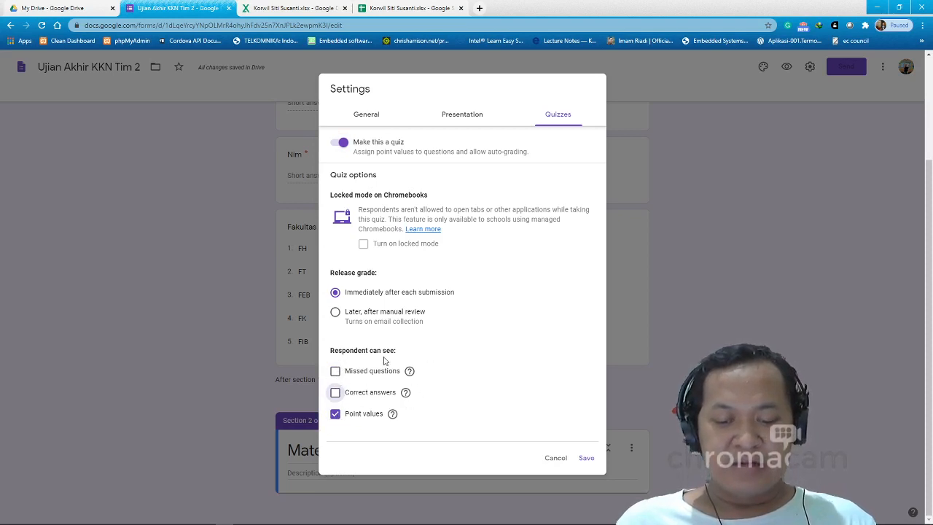
Keep email collection off, allow respondents outside Diponegoro University, and save the settings.
click(445, 117)
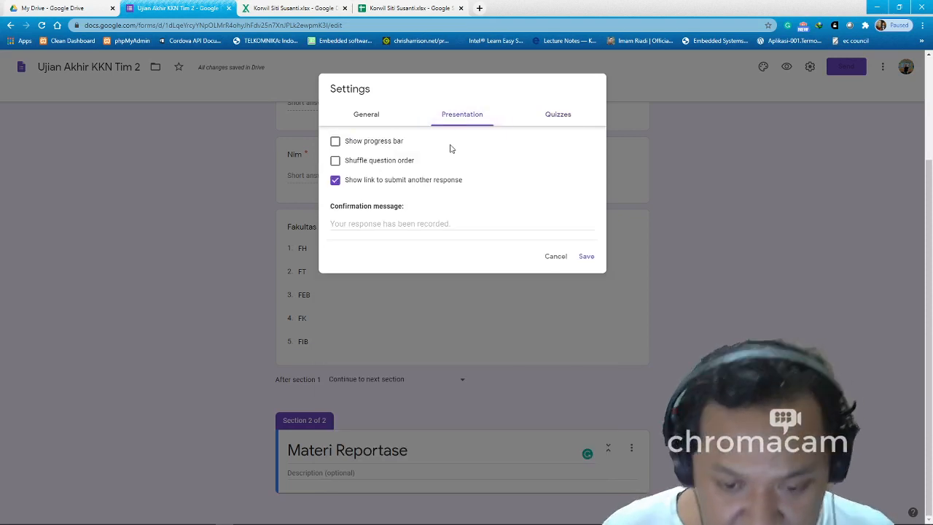
click(366, 116)
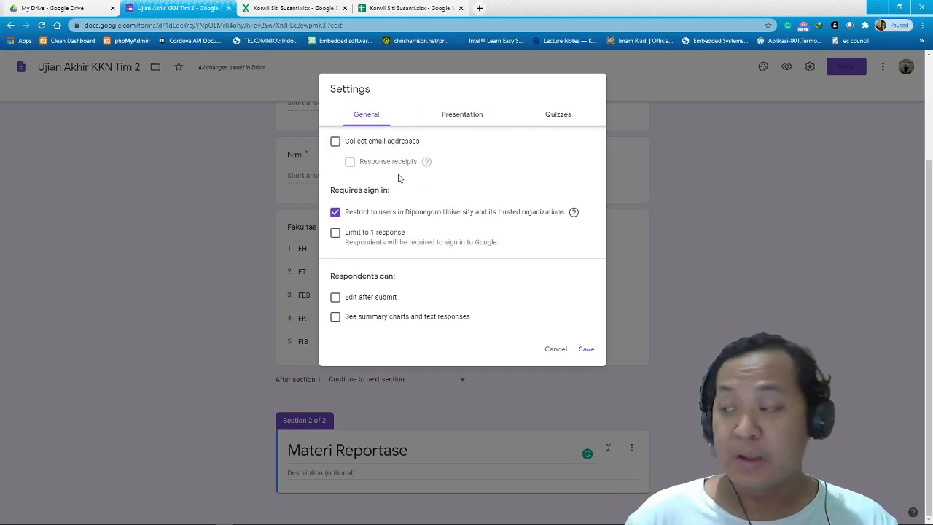
click(335, 141)
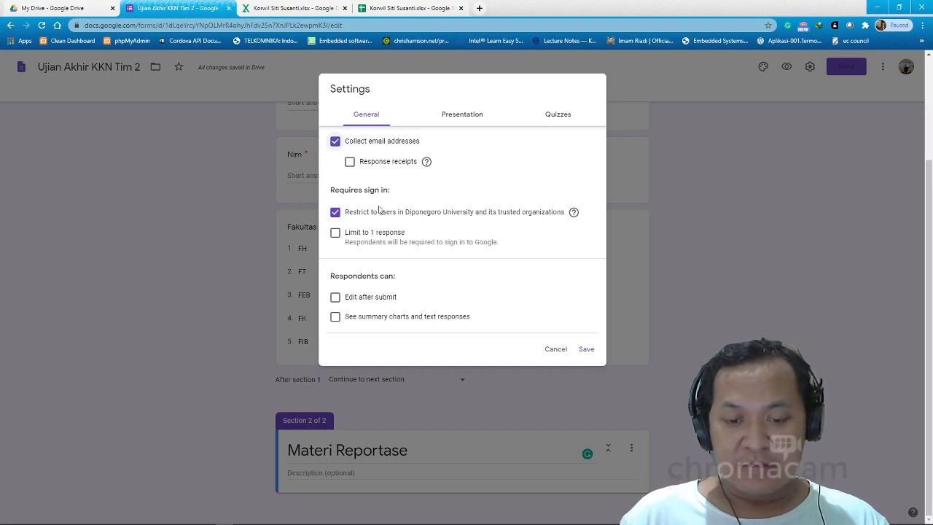
click(335, 143)
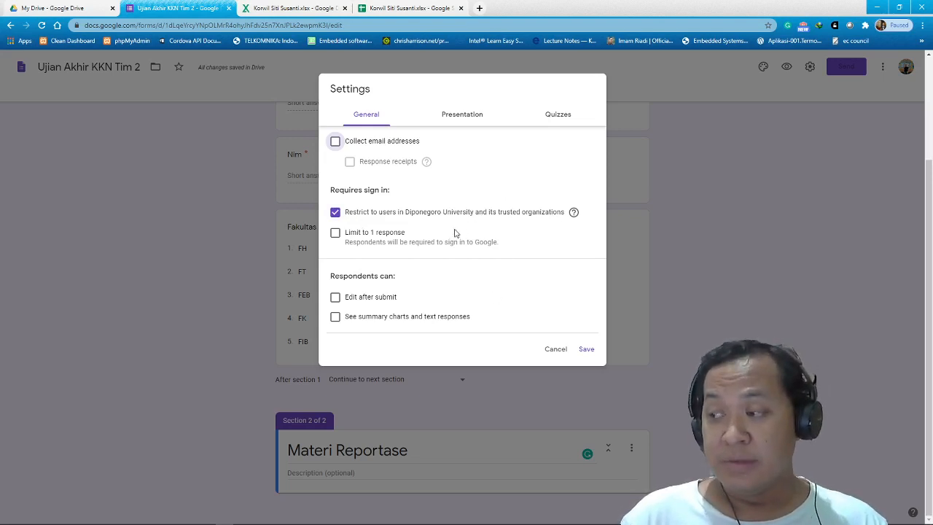
click(336, 213)
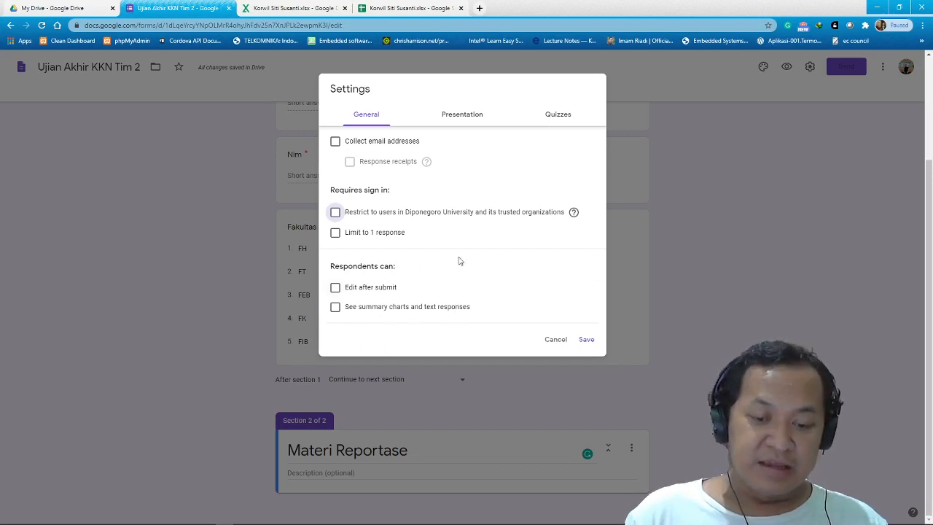
click(586, 341)
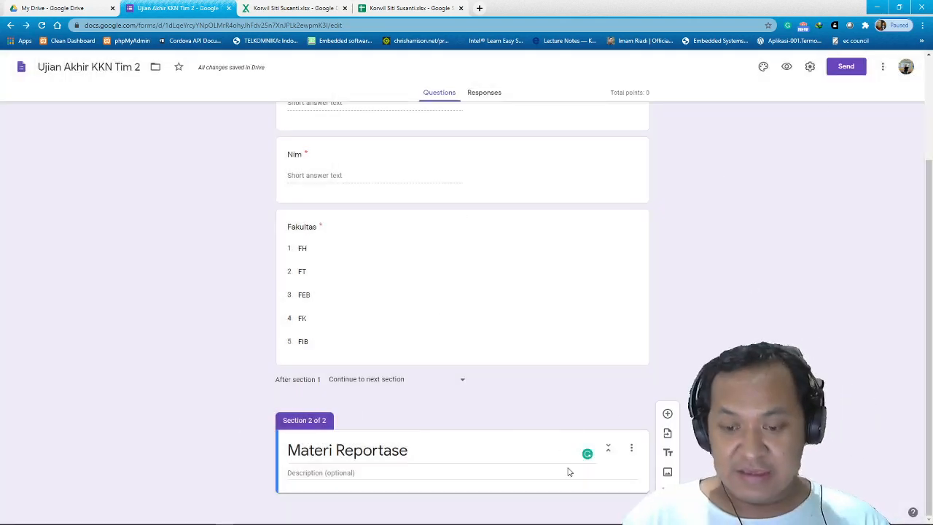
Add the question '1. Sebutkan Ciri Ciri Sebuah Repostase' to the Materi Reportase section.
click(667, 415)
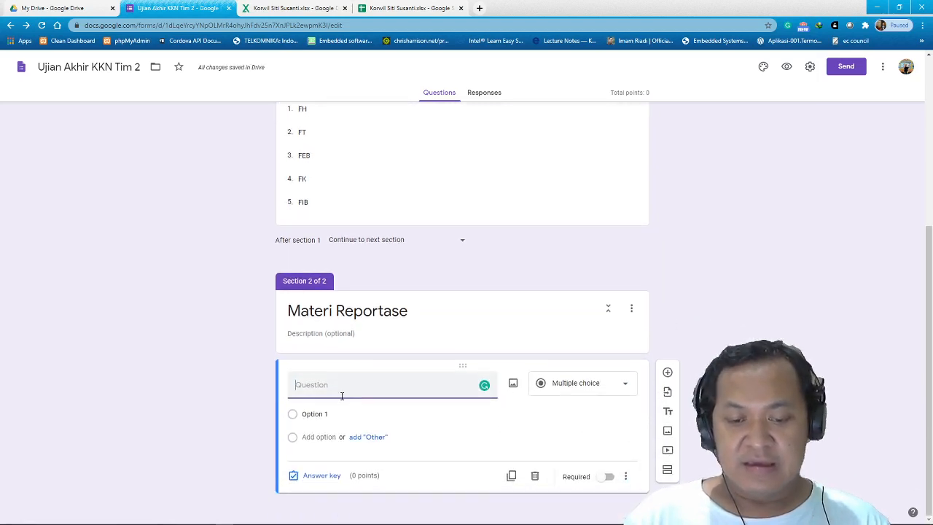
text(1. Seb)
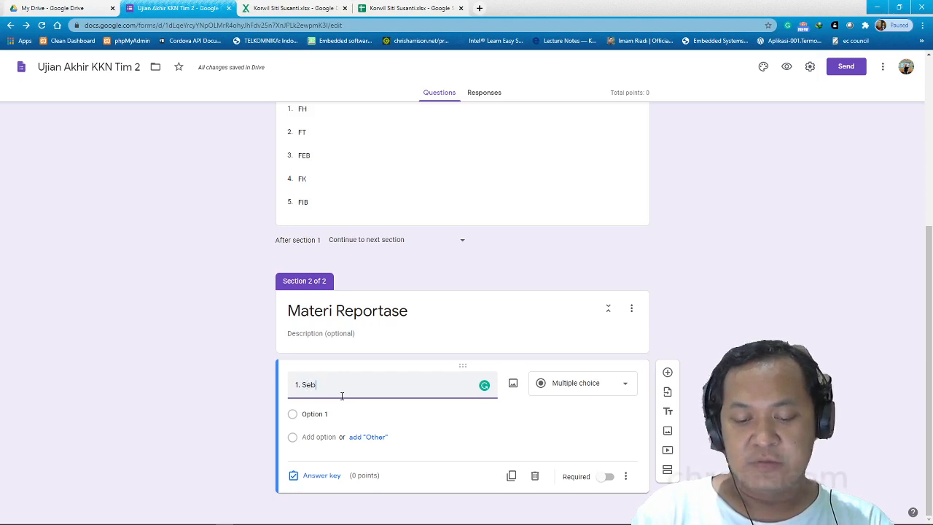
text(kan C)
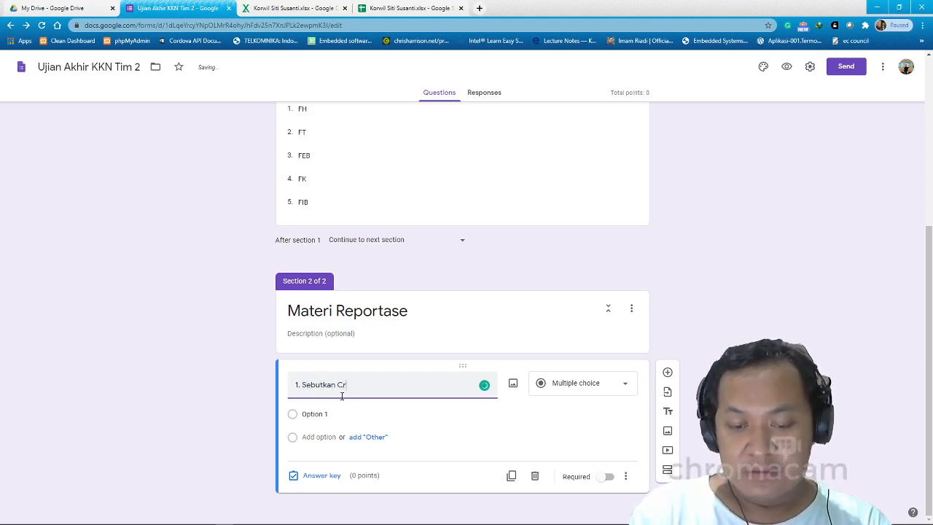
text(iri Ci)
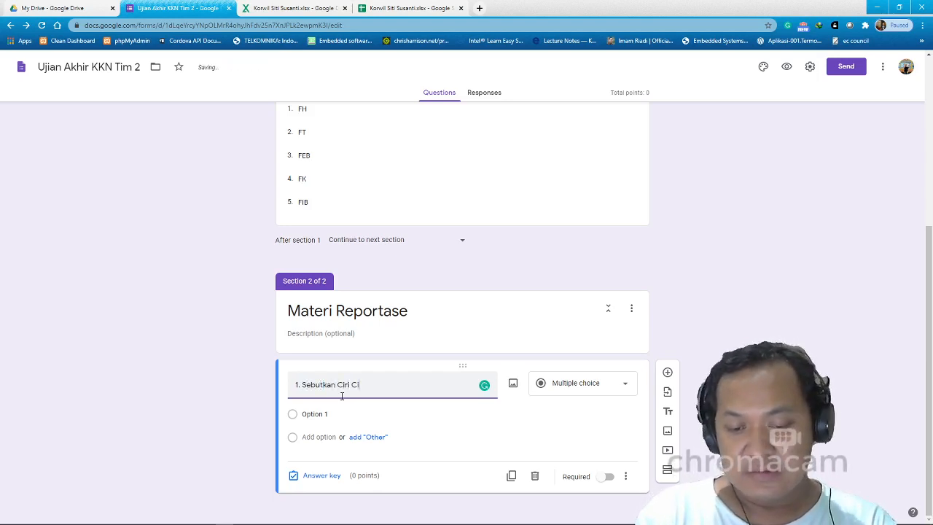
text(ri Sebuah)
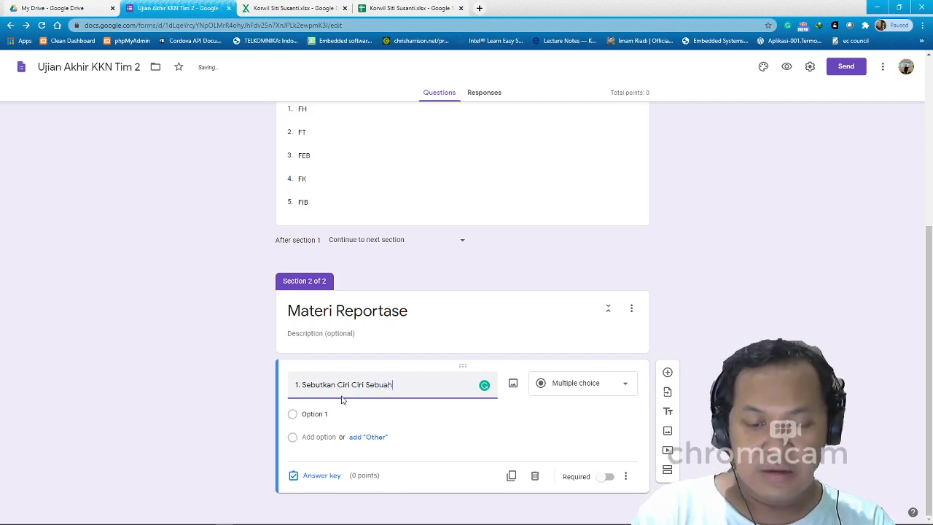
text( Repos)
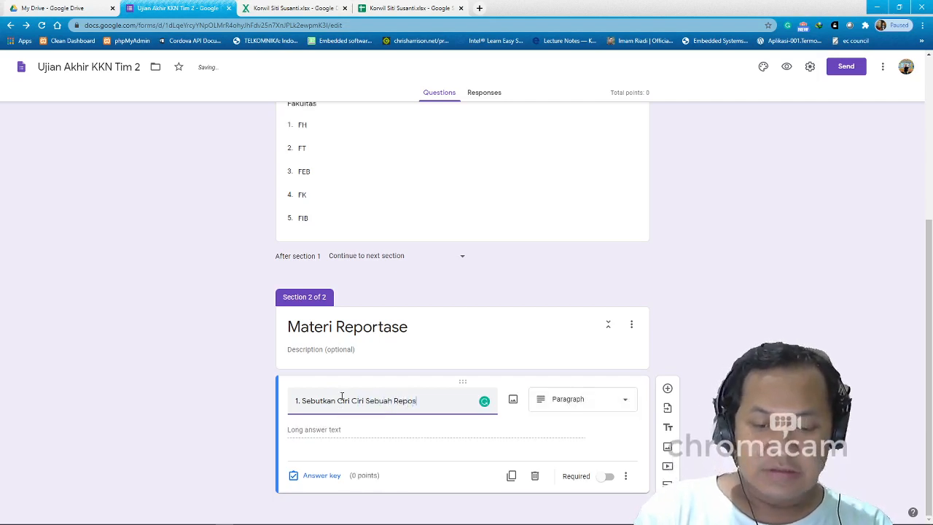
text(tase)
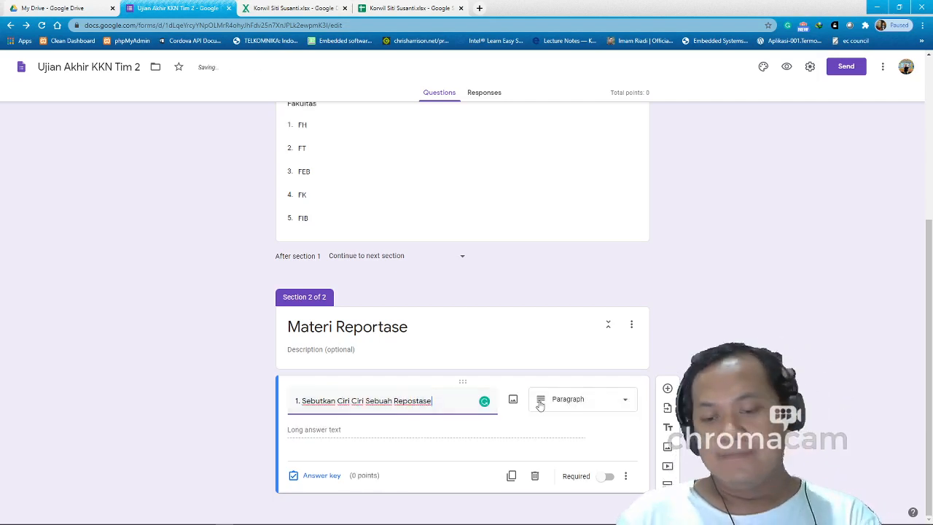
click(588, 409)
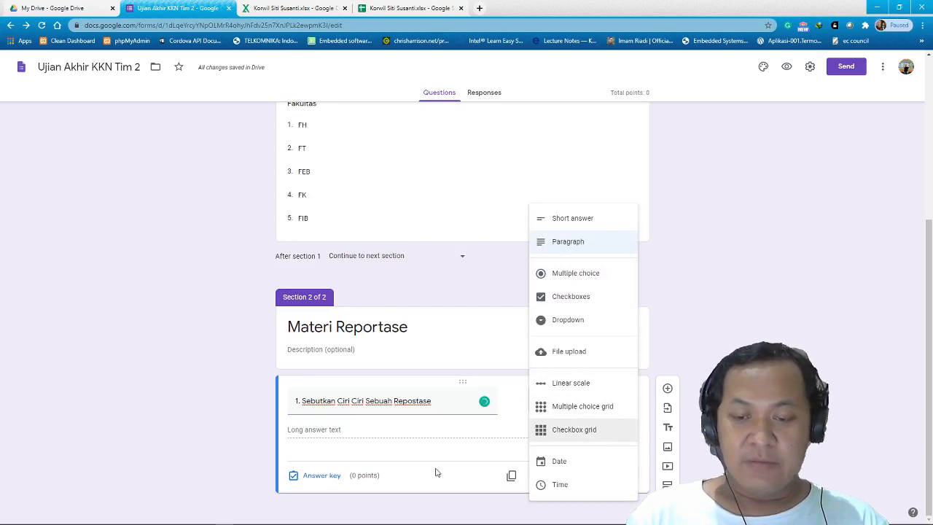
Make question 1 multiple choice with options 'a. Beritanya Nyata', 'b. Opini', 'c.' and 'd. ...'.
click(597, 283)
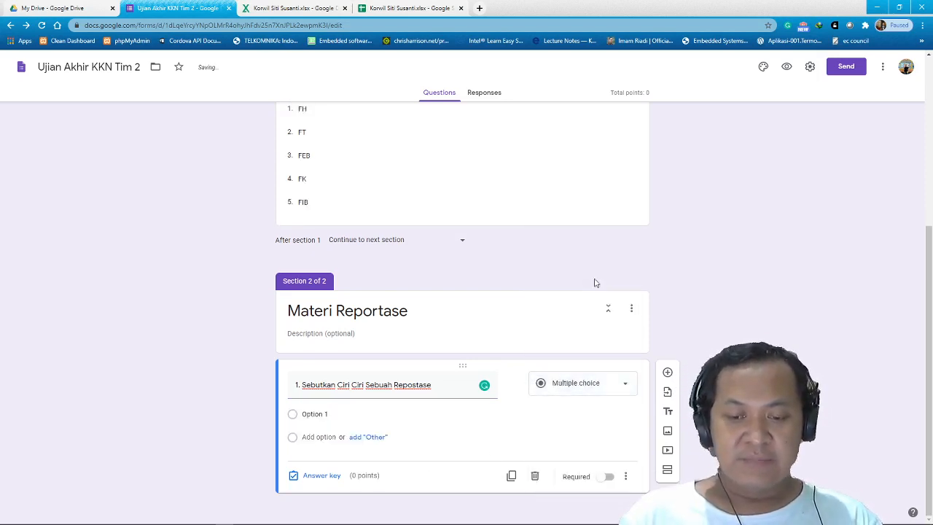
click(334, 413)
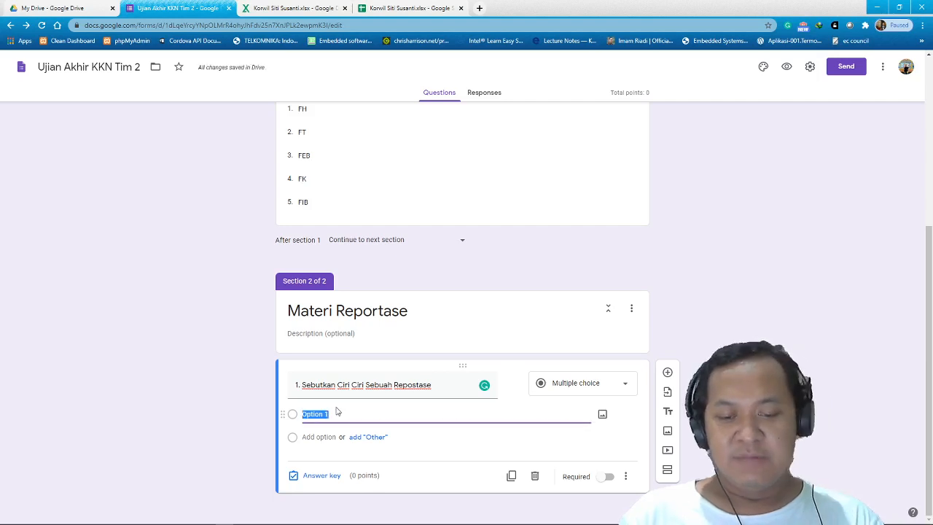
text(a)
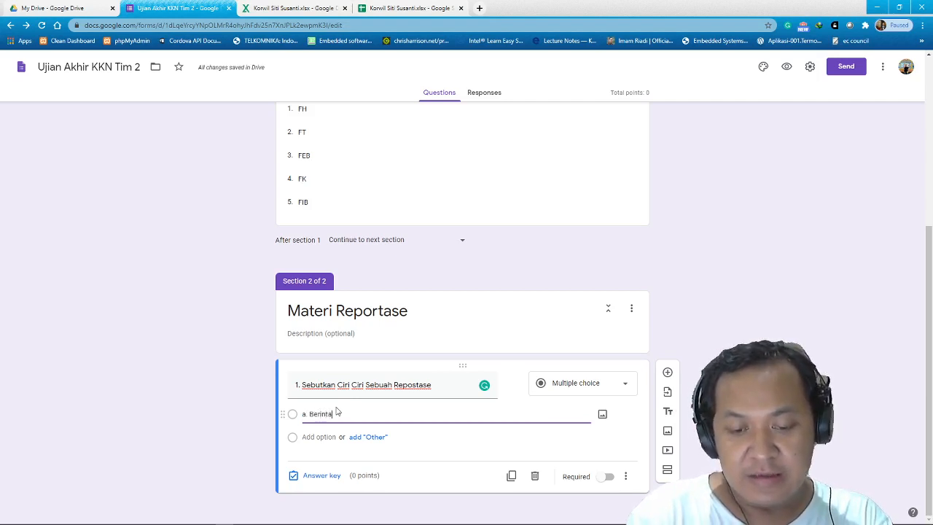
text(. Beritan)
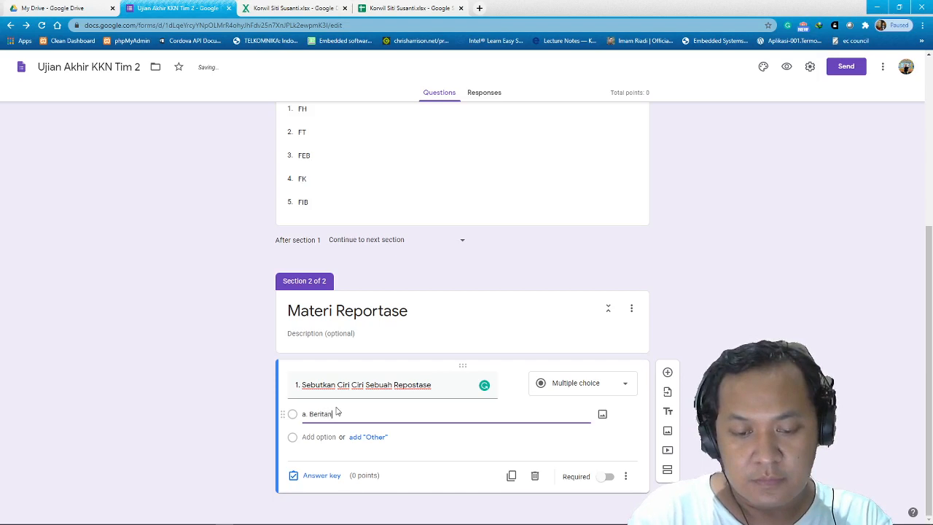
text(ya Nyata)
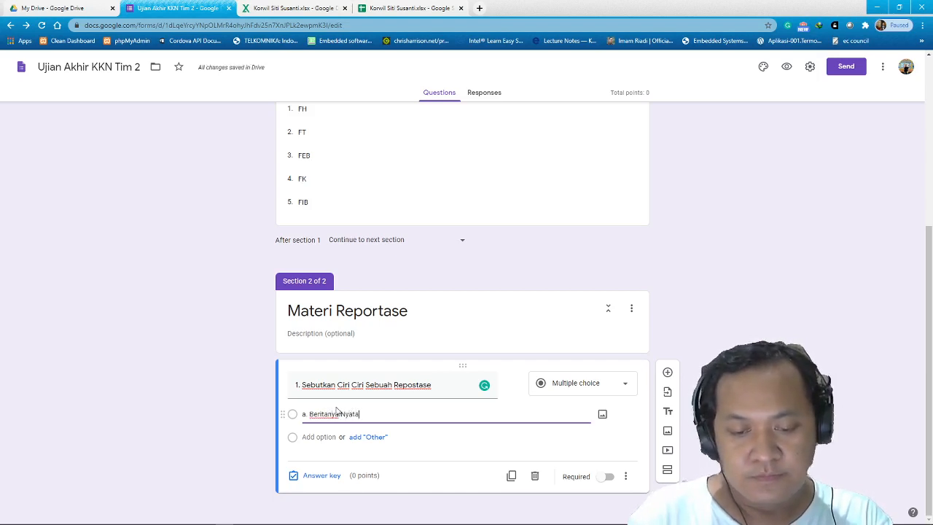
click(320, 437)
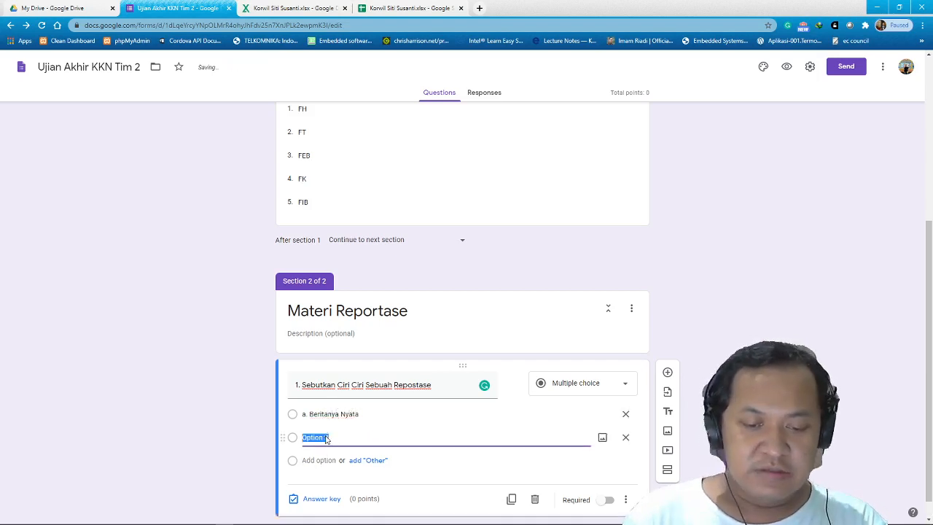
text(b. )
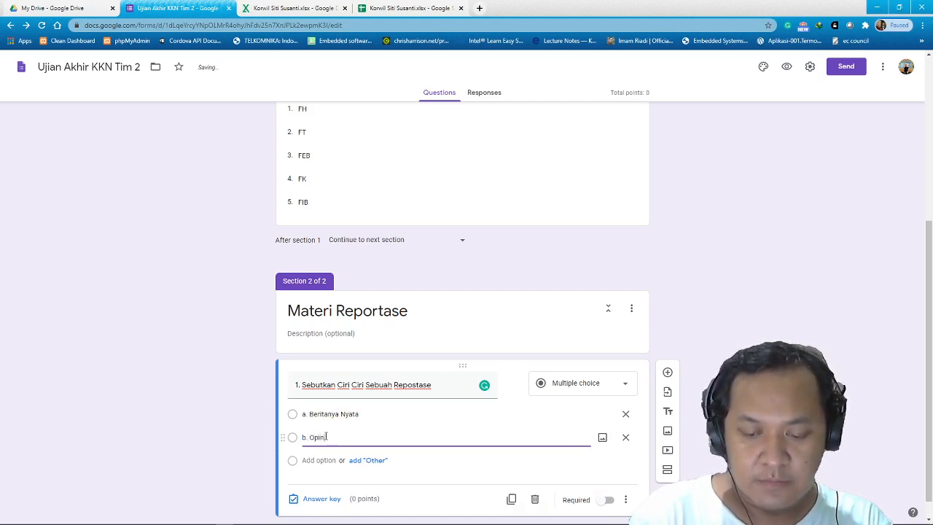
text(Opini)
click(324, 458)
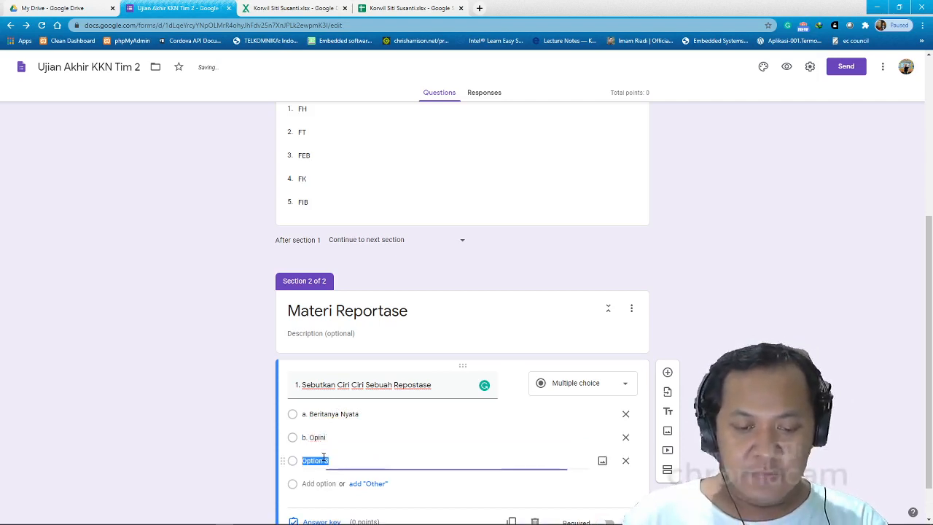
text(c. .....)
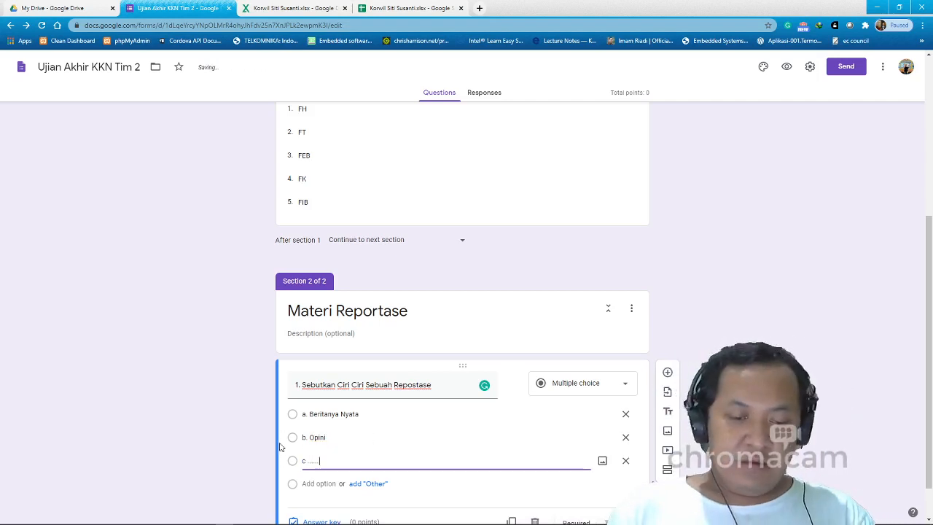
click(281, 446)
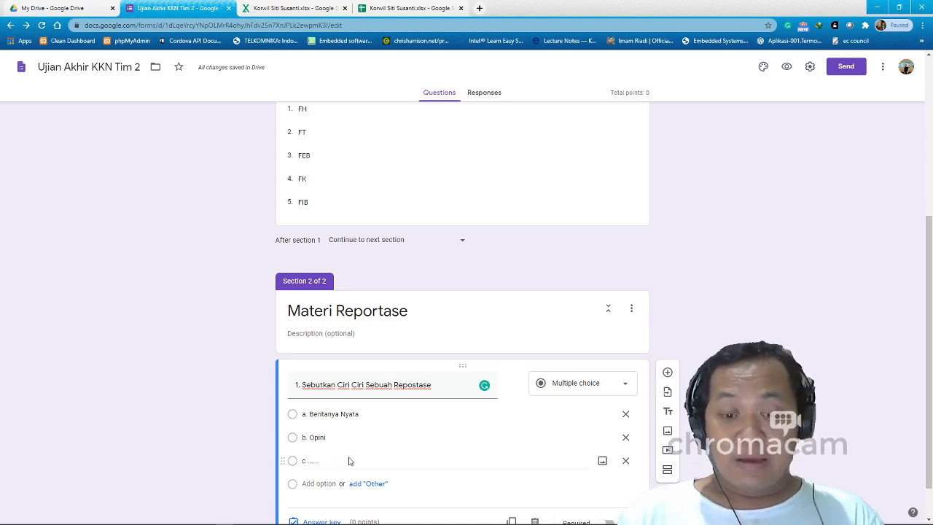
click(319, 483)
text(d. ...)
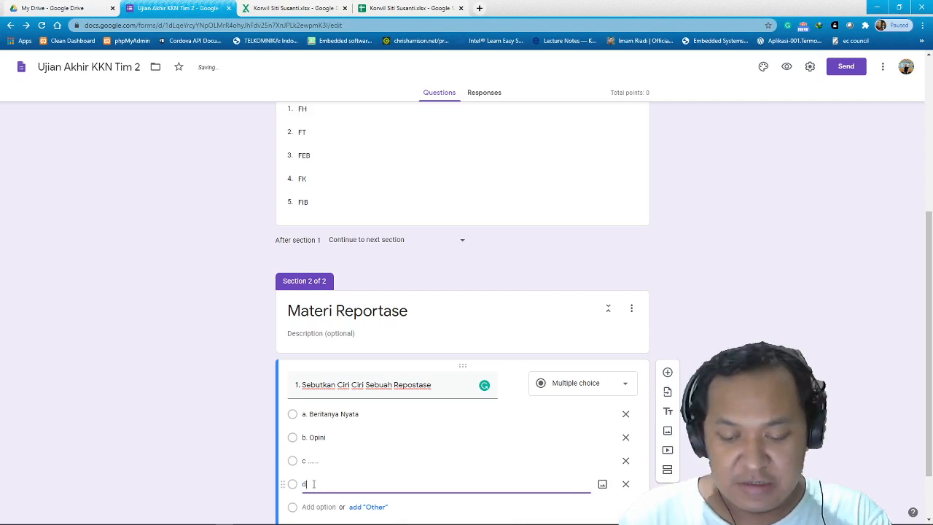
click(260, 470)
scroll(510, 459, down, 1)
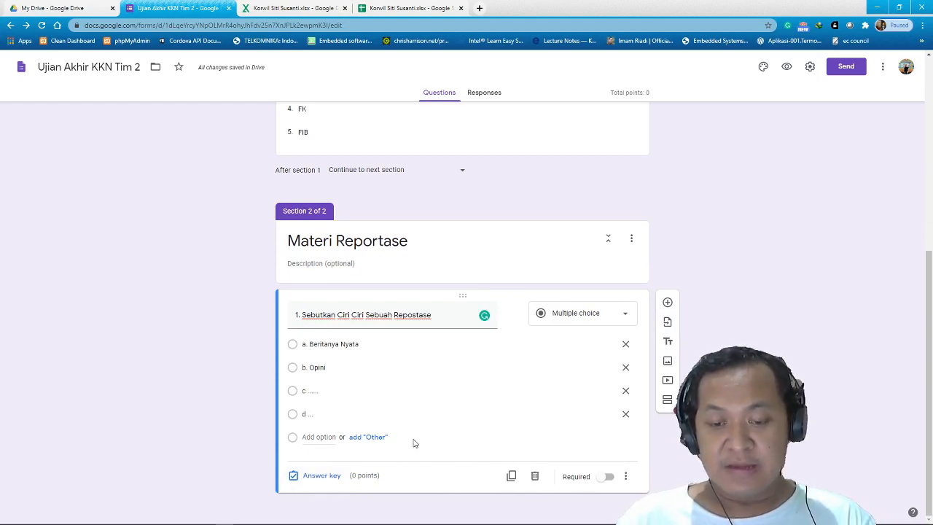
Set 'a. Beritanya Nyata' as the 2-point correct answer, make it required, and preview the form.
click(321, 475)
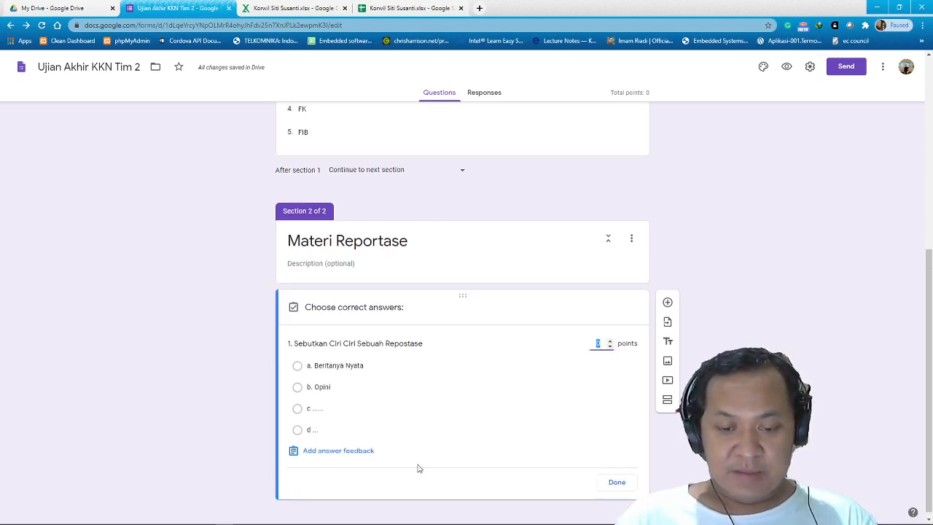
click(297, 366)
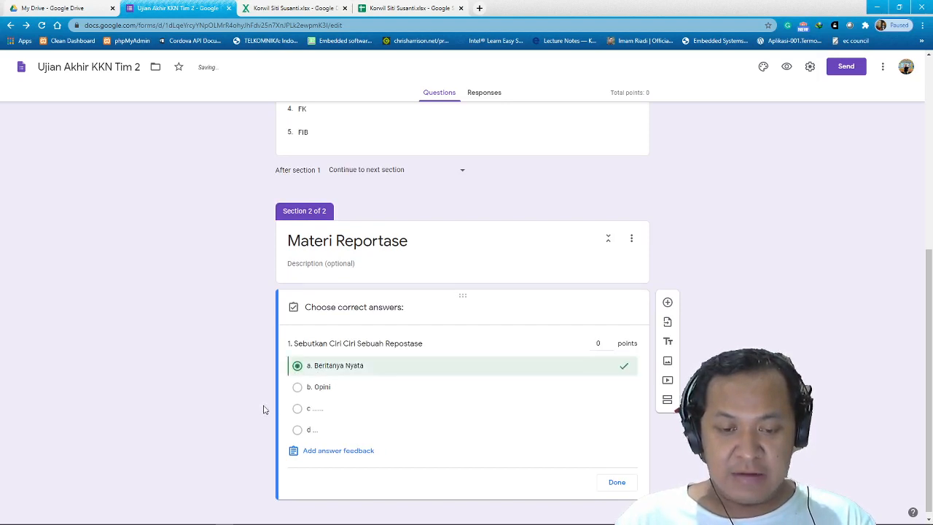
click(600, 343)
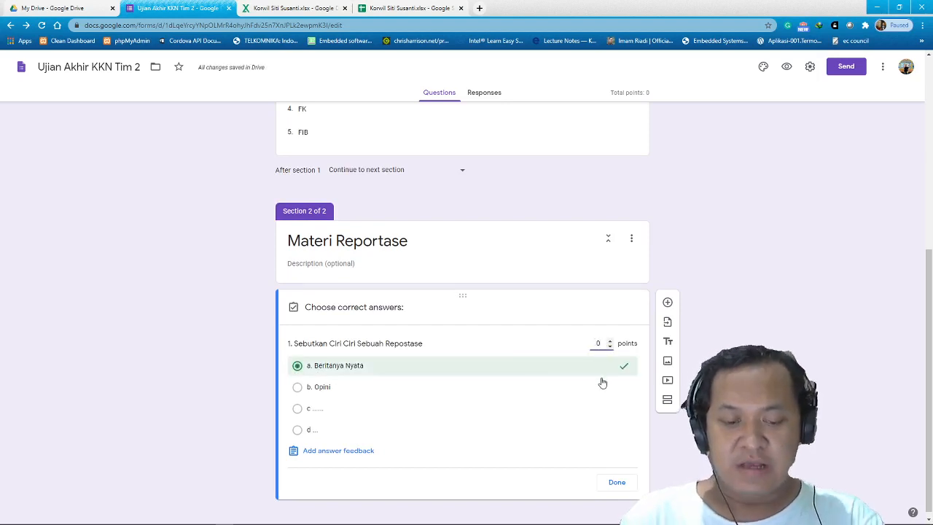
click(616, 483)
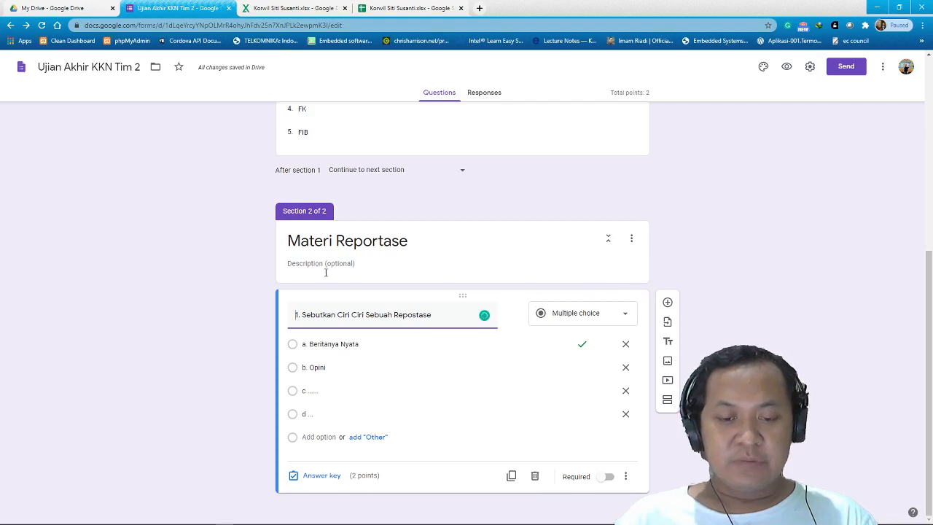
click(606, 478)
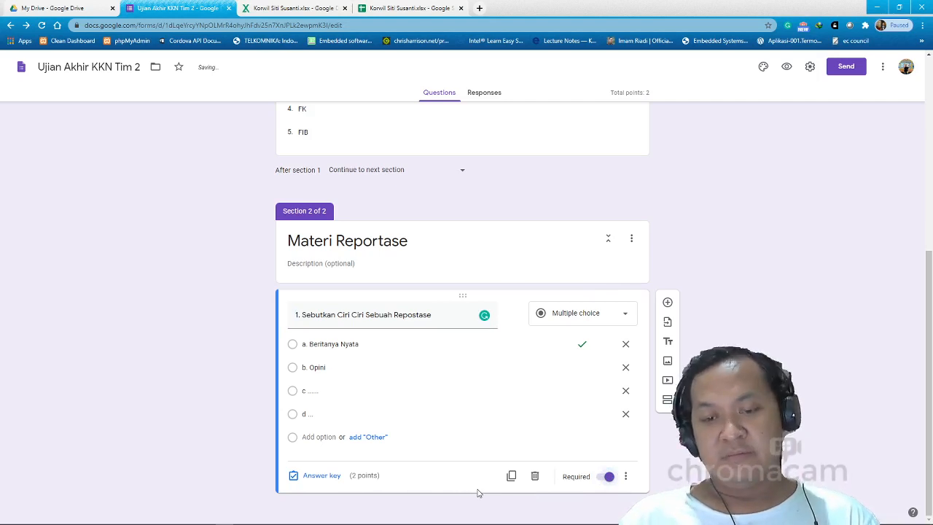
click(786, 67)
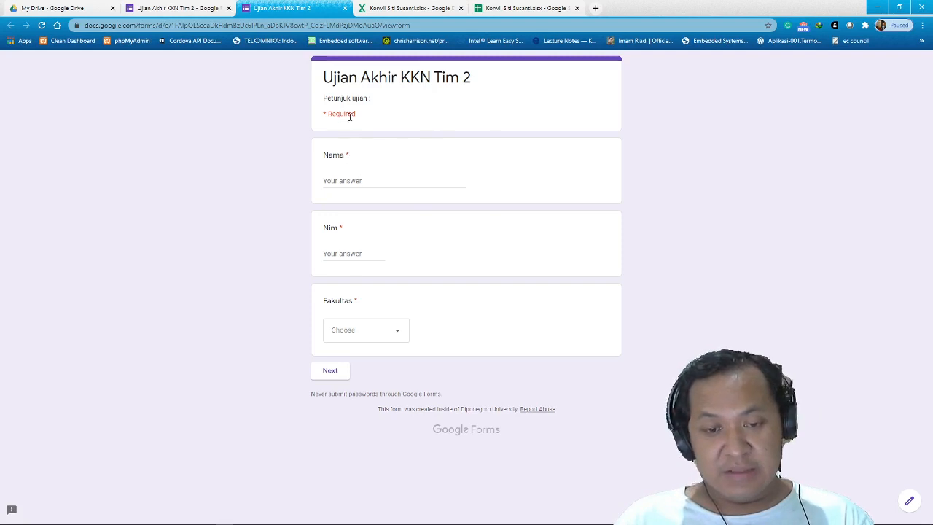
Enter the test respondent's name and student number in the preview.
click(360, 180)
text(K)
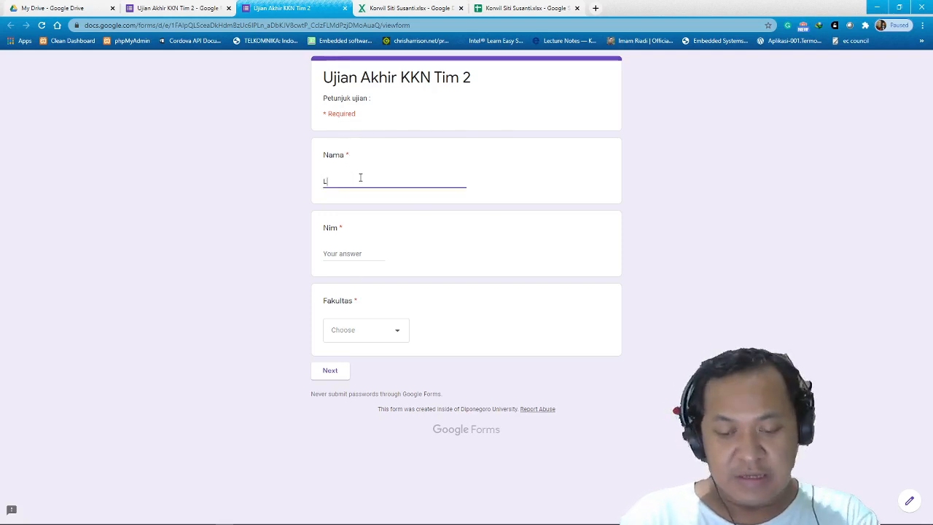
key(BackSpace)
text(KU)
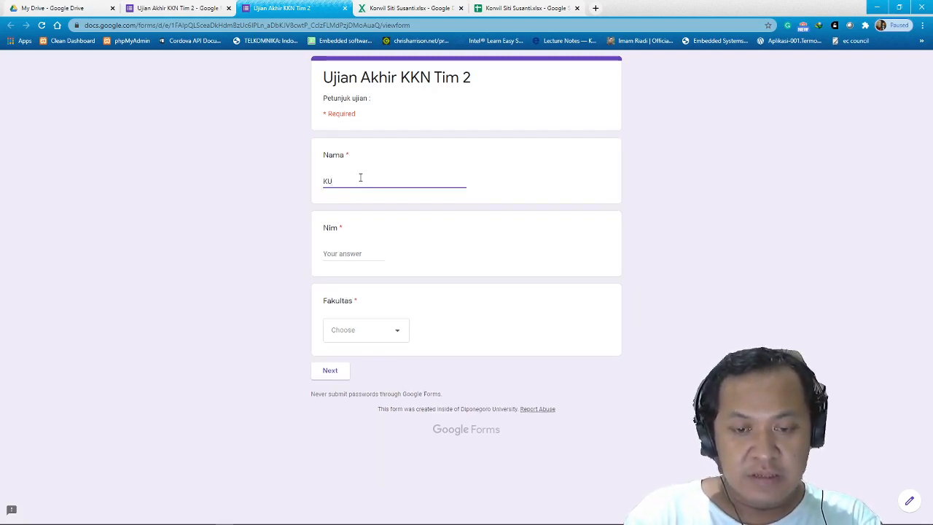
key(BackSpace)
text(urniawan)
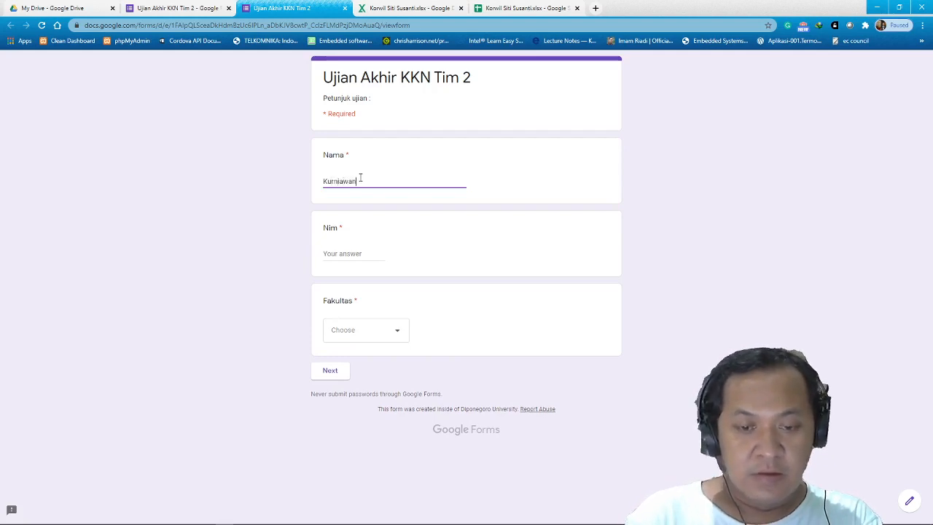
click(328, 249)
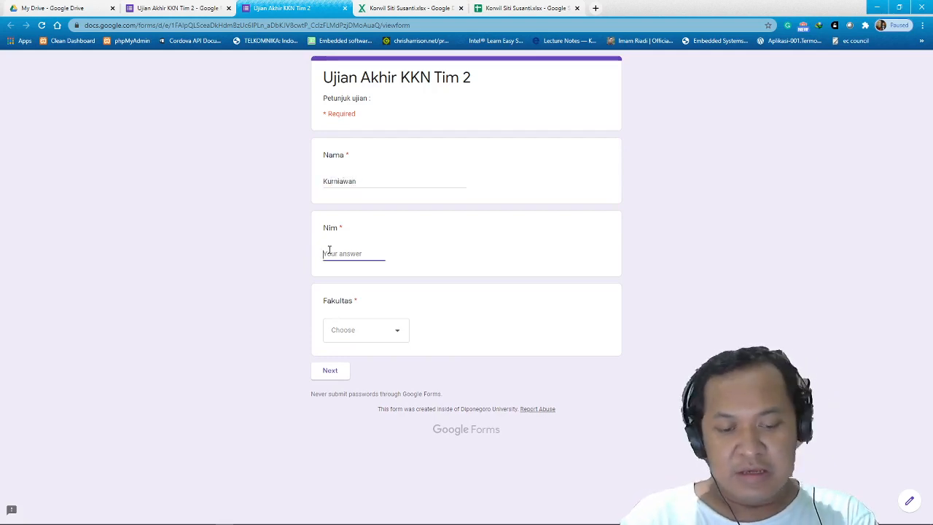
text(2)
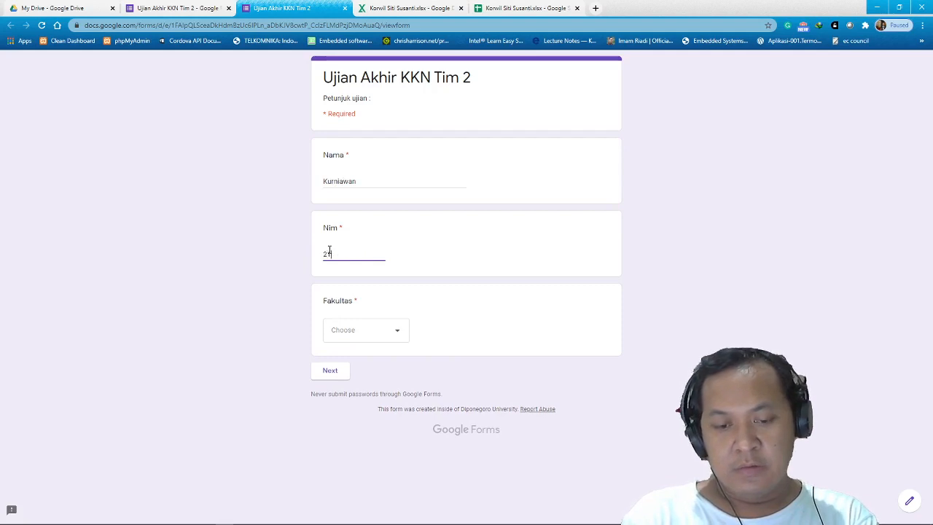
text(12121)
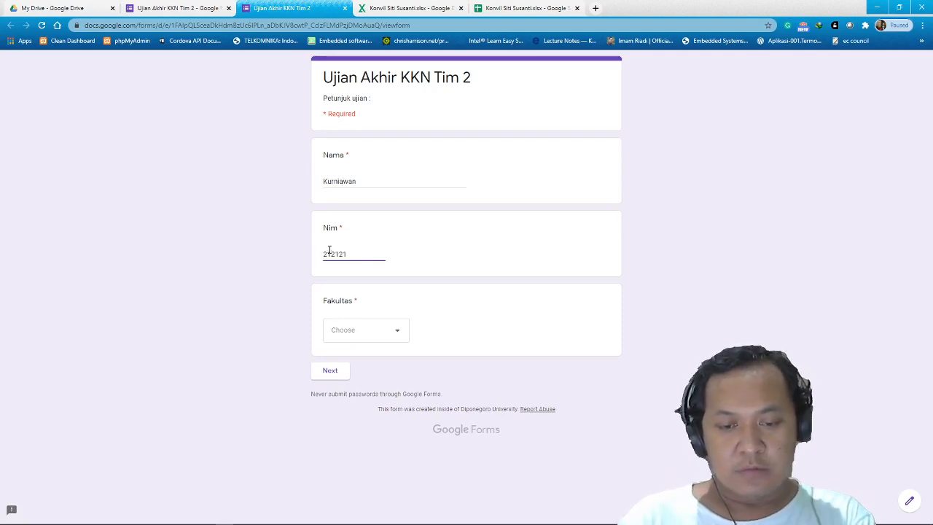
key(BackSpace)
key(BackSpace)
key(BackSpace)
key(BackSpace)
key(BackSpace)
key(BackSpace)
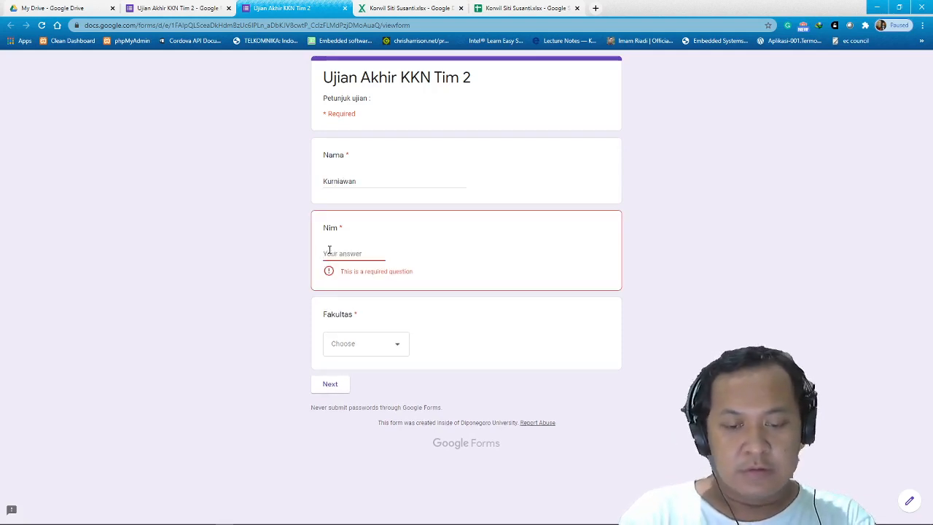
text(1600)
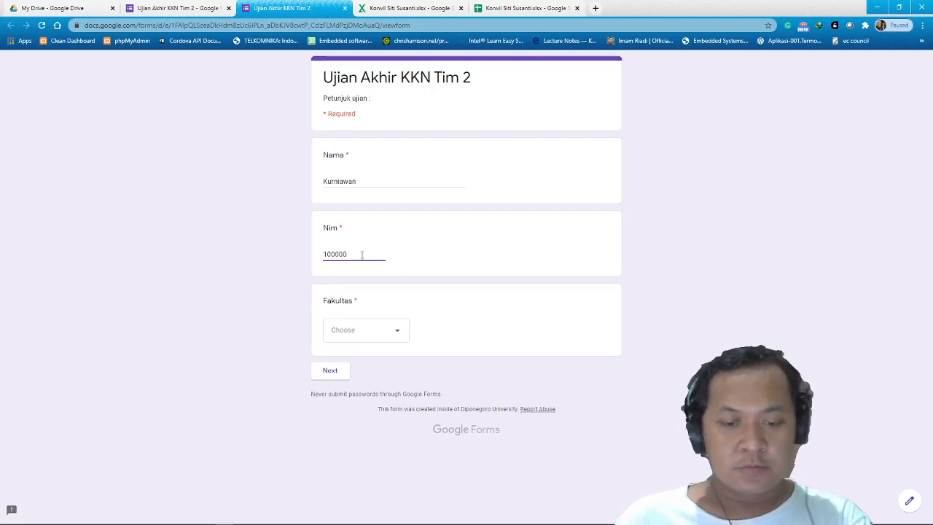
Choose FT as the faculty and continue to the Materi Reportase section.
click(374, 339)
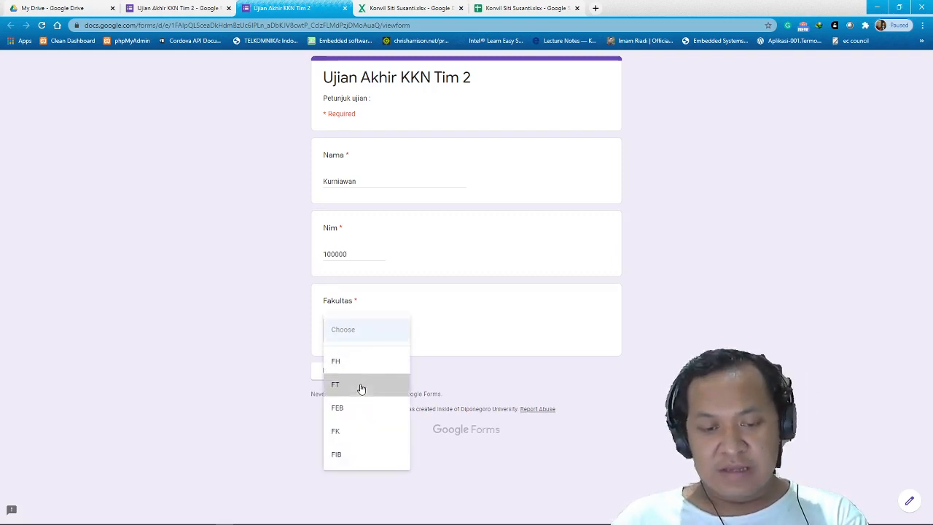
click(360, 385)
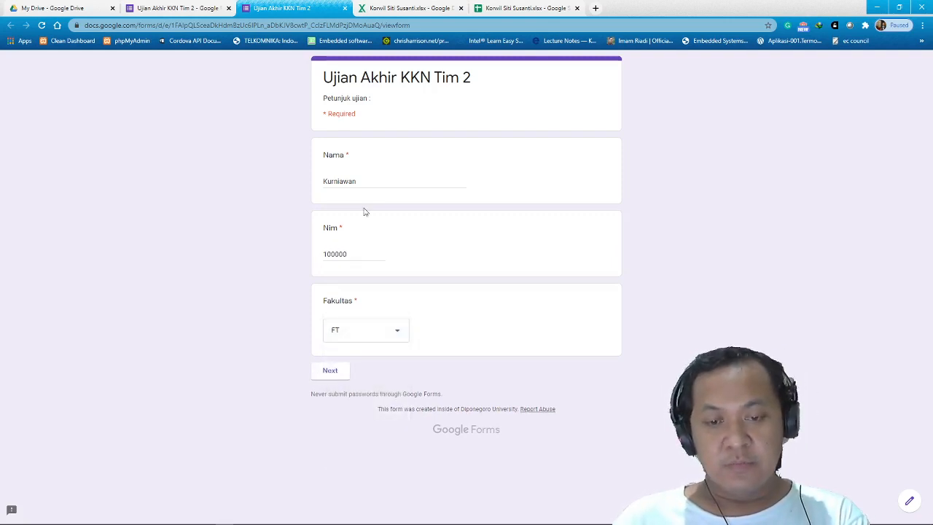
click(339, 375)
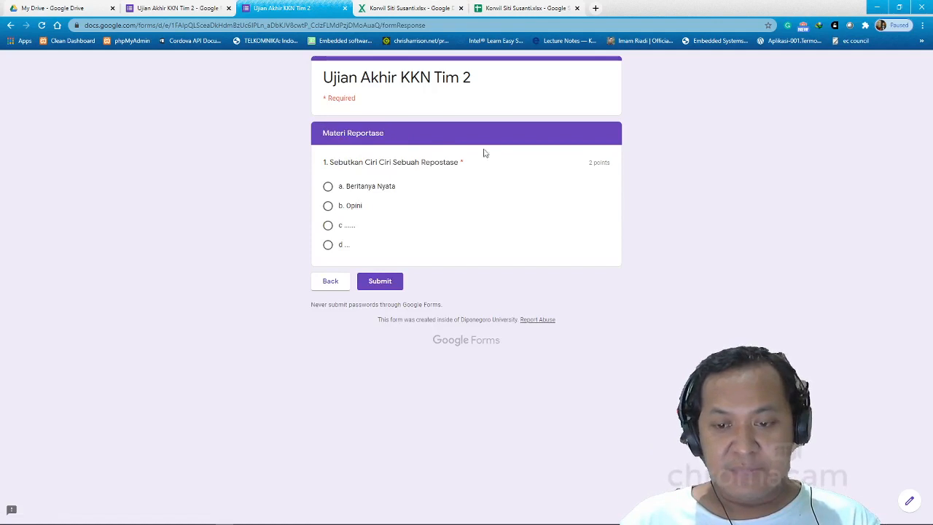
Answer 'a. Beritanya Nyata', submit, check the 2/2 score, and return to the editor.
click(328, 188)
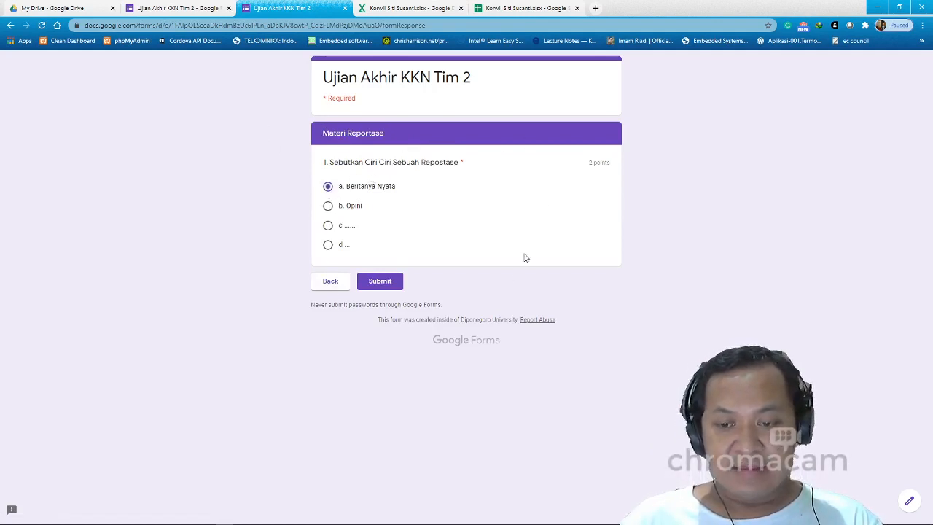
click(379, 284)
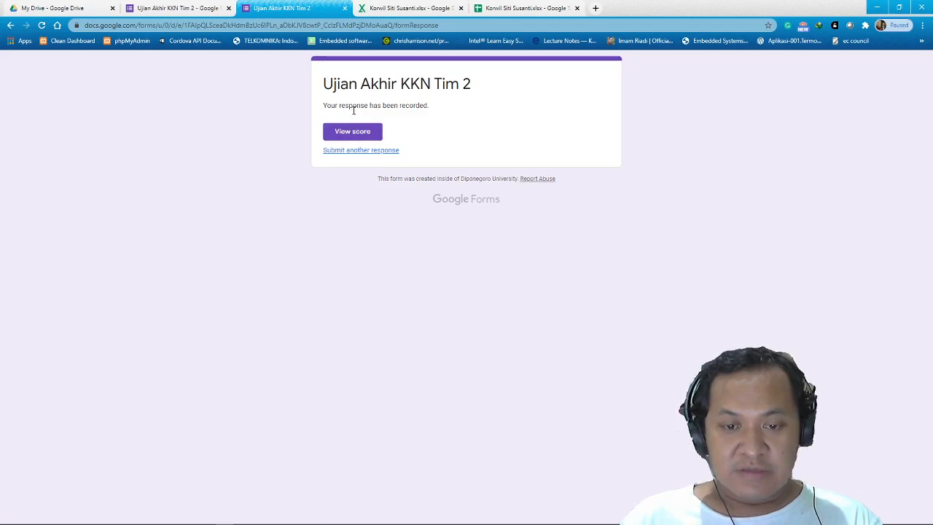
click(354, 135)
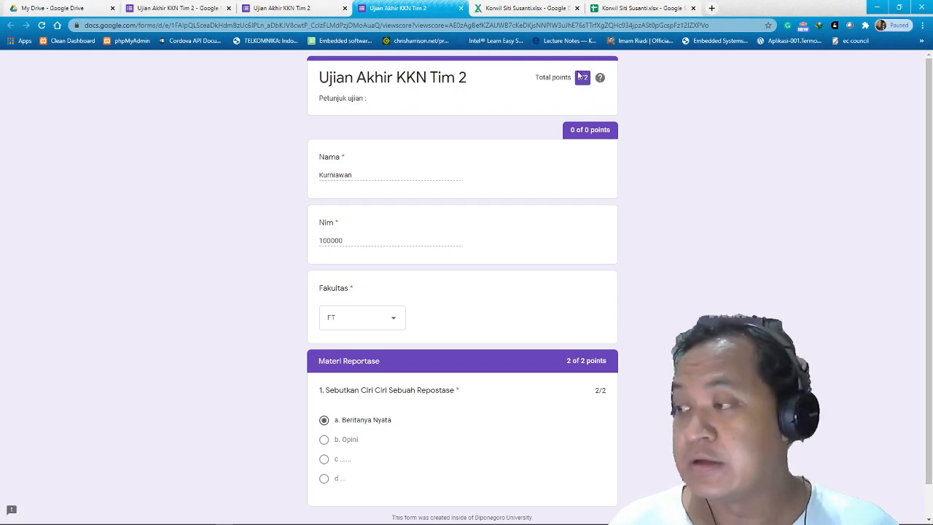
click(305, 7)
click(188, 9)
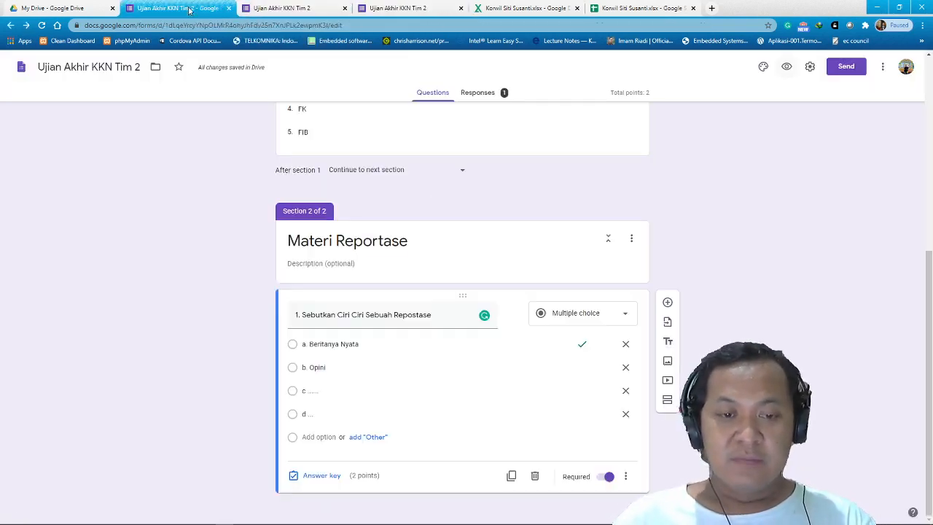
Show the Responses summary with 2/2 average, median and range for the single response.
scroll(507, 199, up, 5)
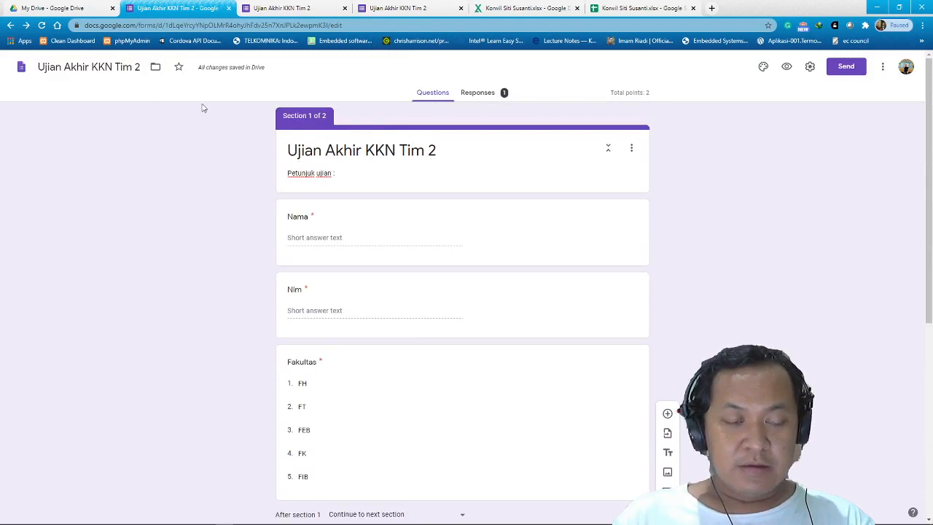
click(484, 95)
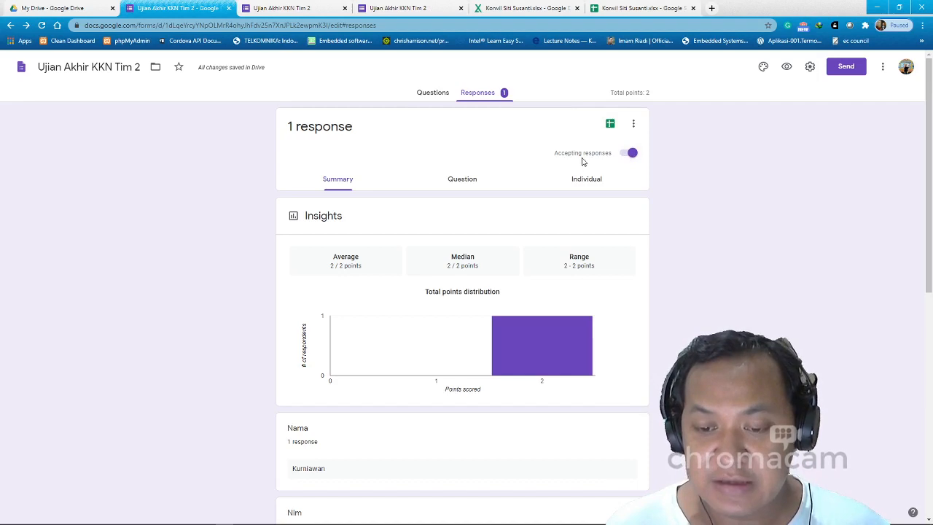
Turn off Accepting responses and set the closed-form message to 'Waktu sudah habis'.
click(631, 153)
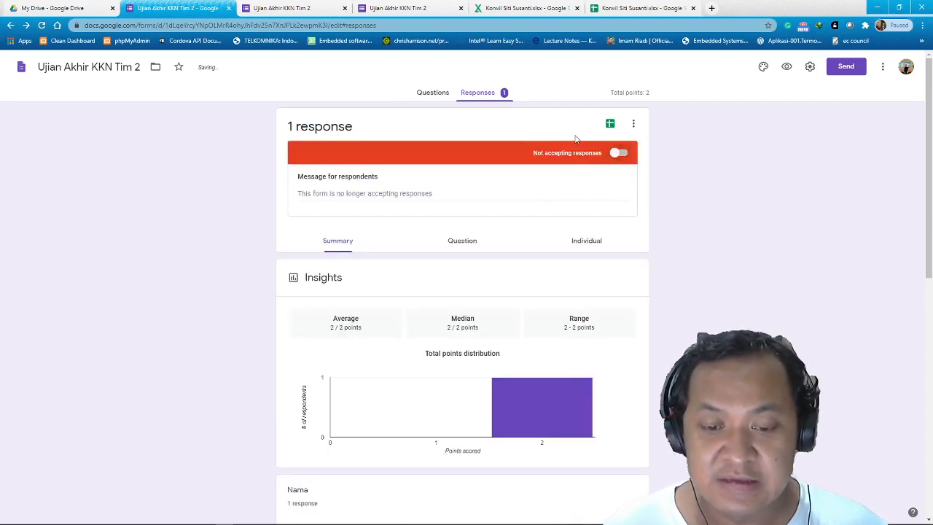
click(350, 192)
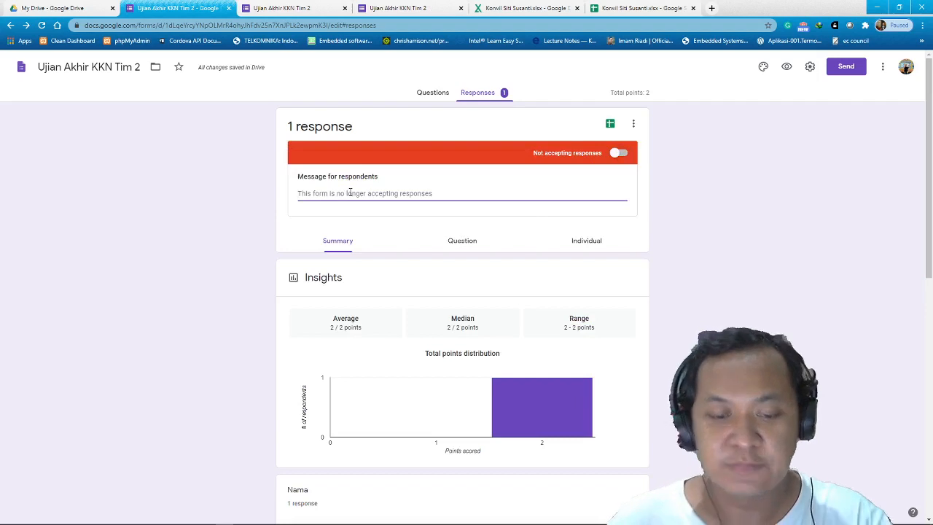
text(Wakti)
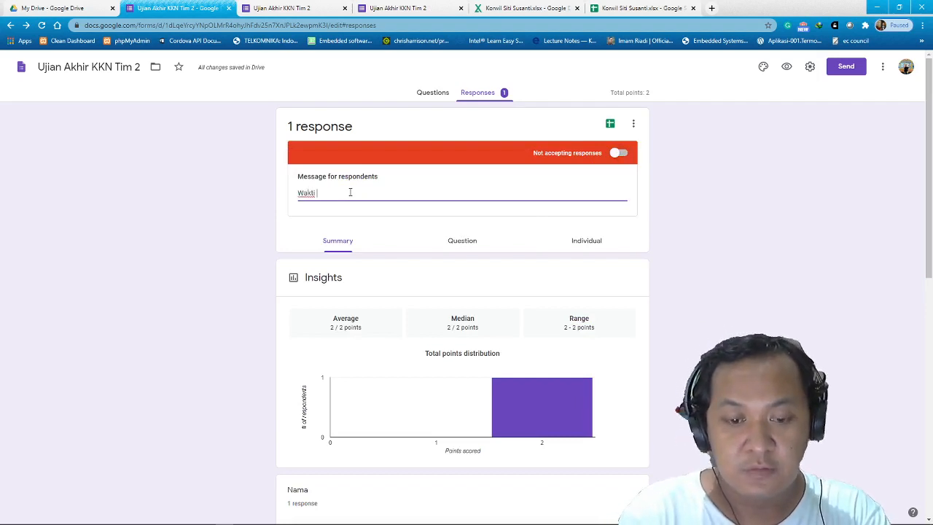
text( sudah )
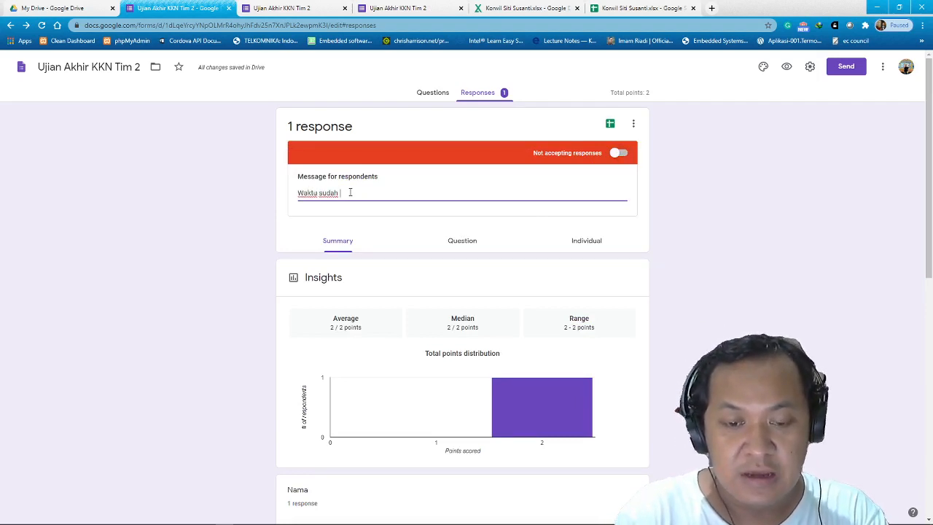
text(habis)
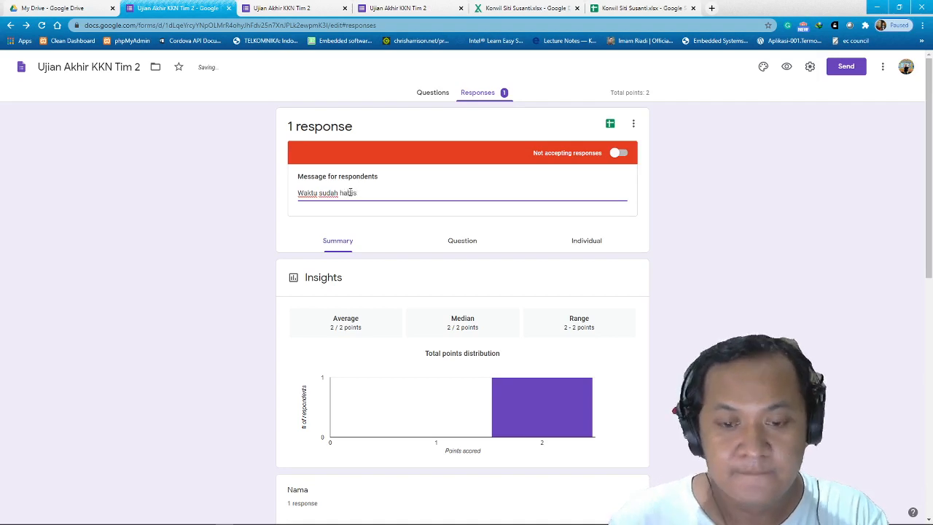
Preview the closed form as respondents see it, then return to the editor.
click(786, 68)
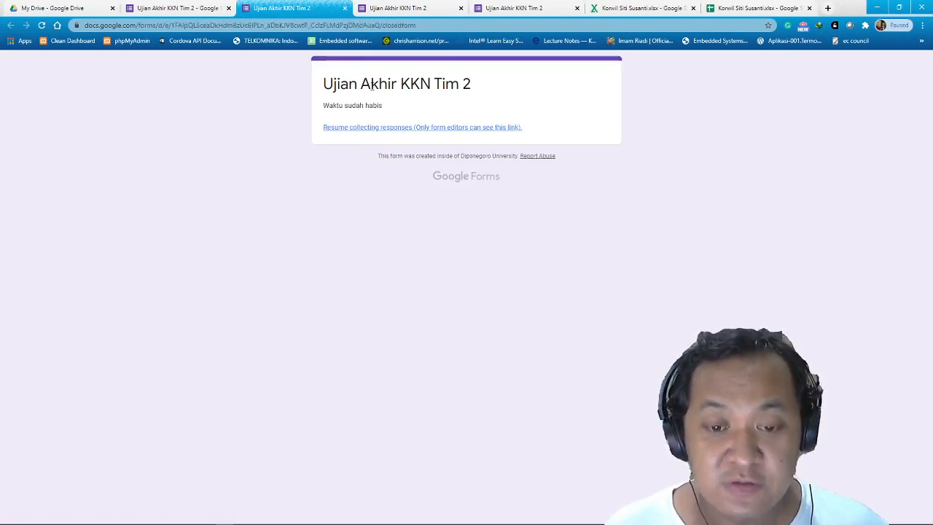
click(345, 8)
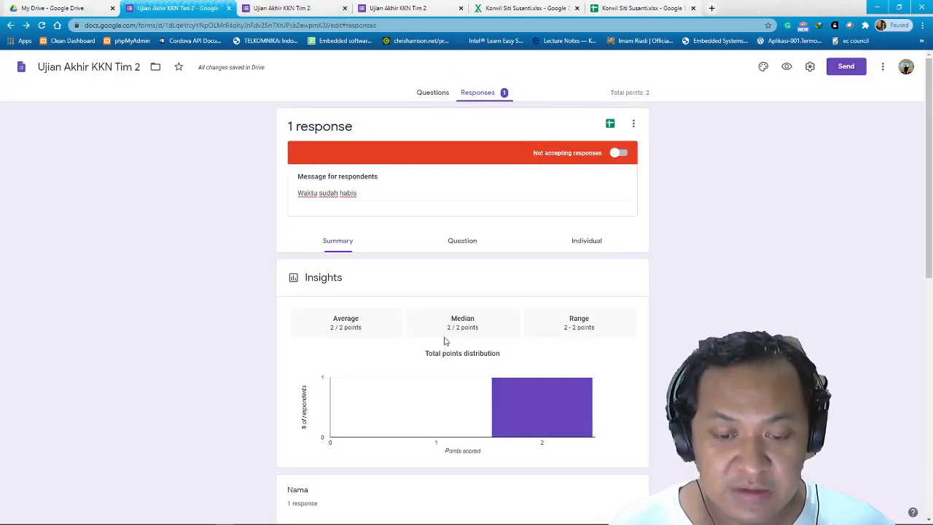
scroll(470, 341, down, 4)
scroll(460, 343, up, 4)
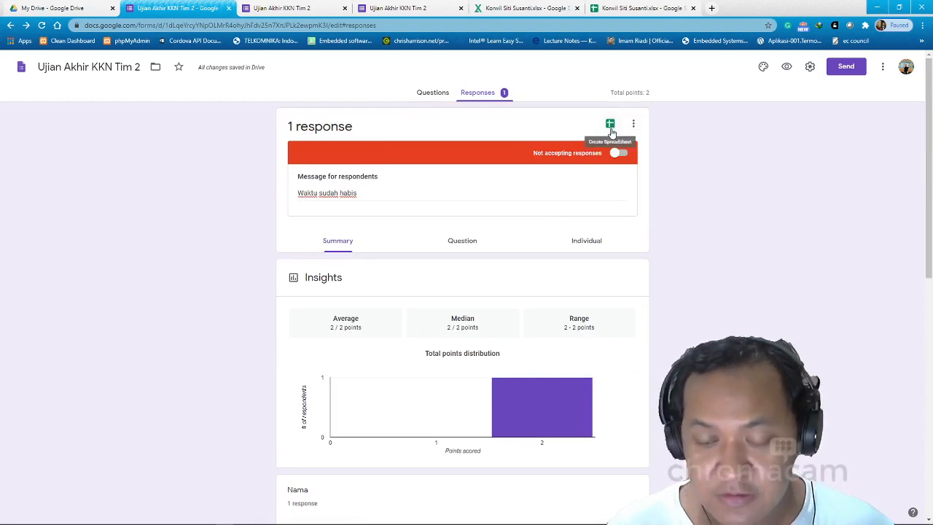
Create a new linked spreadsheet, Ujian Akhir KKN Tim 2 (Responses), for the quiz answers.
click(610, 124)
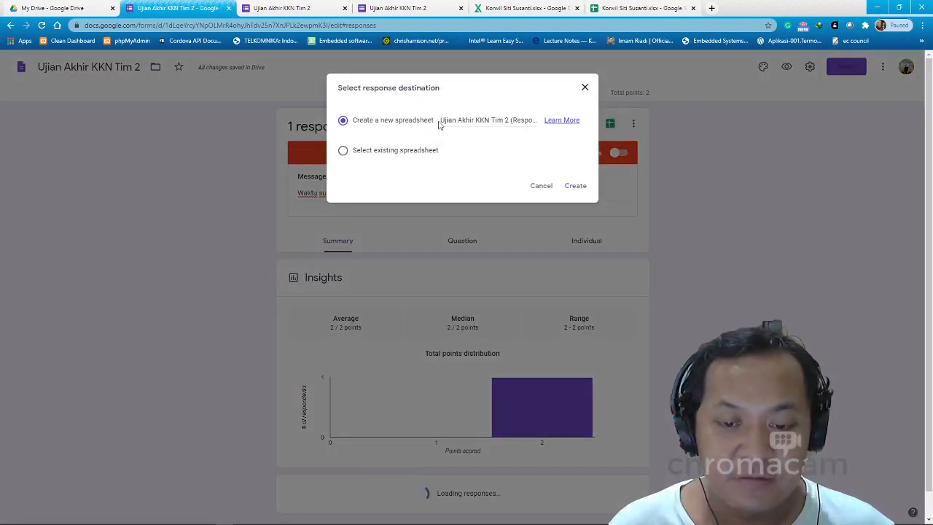
click(575, 186)
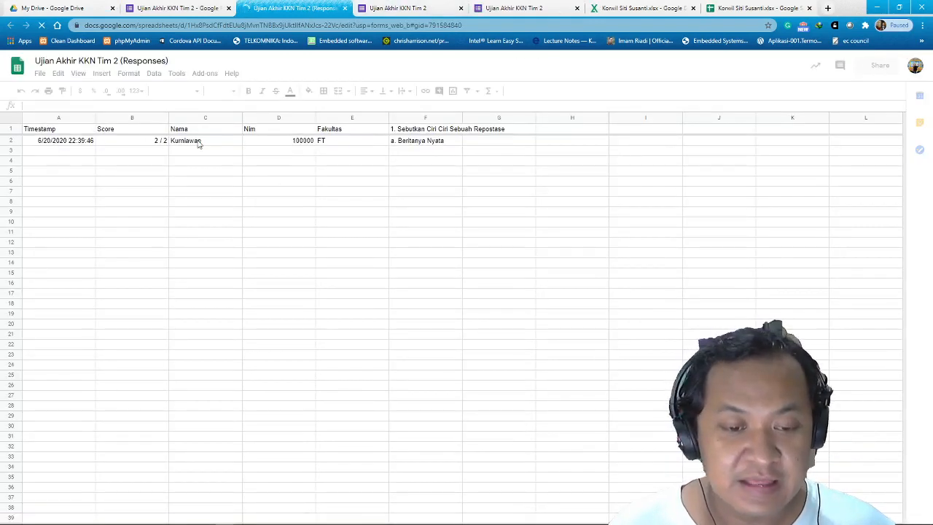
drag(197, 141, 201, 141)
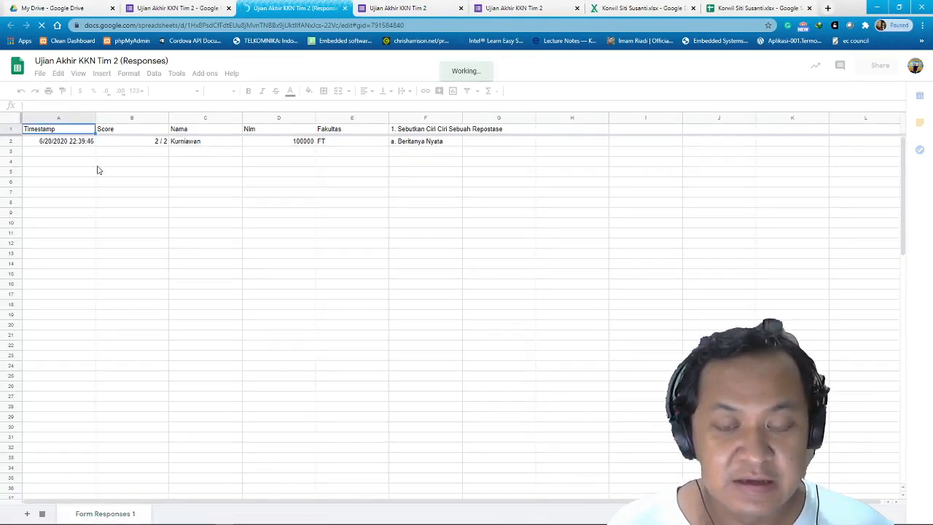
Look over the File > Download formats without downloading, then minimize Chrome to the desktop.
click(40, 74)
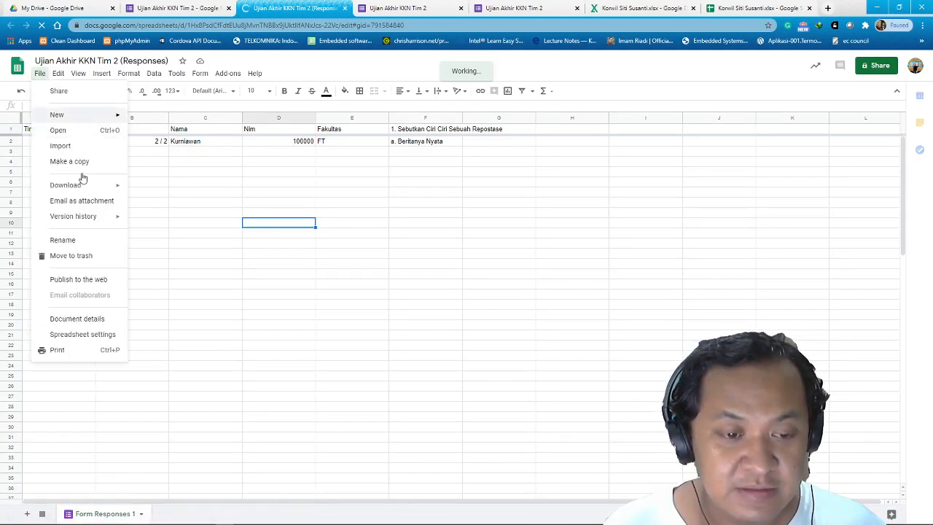
mouse_move(104, 189)
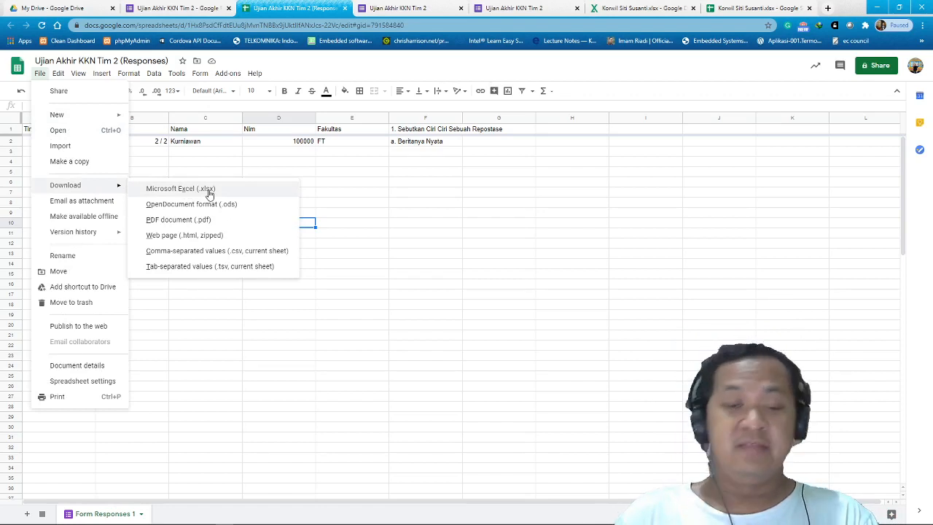
click(395, 235)
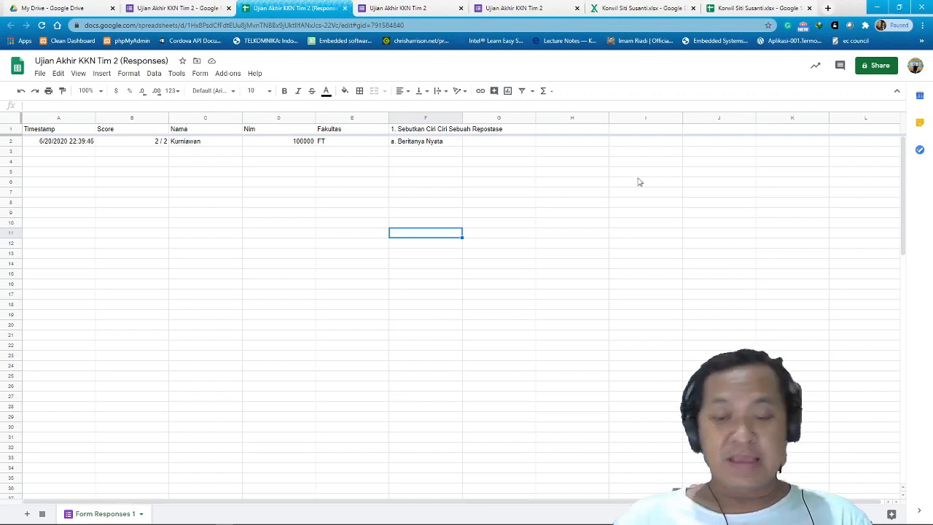
click(876, 8)
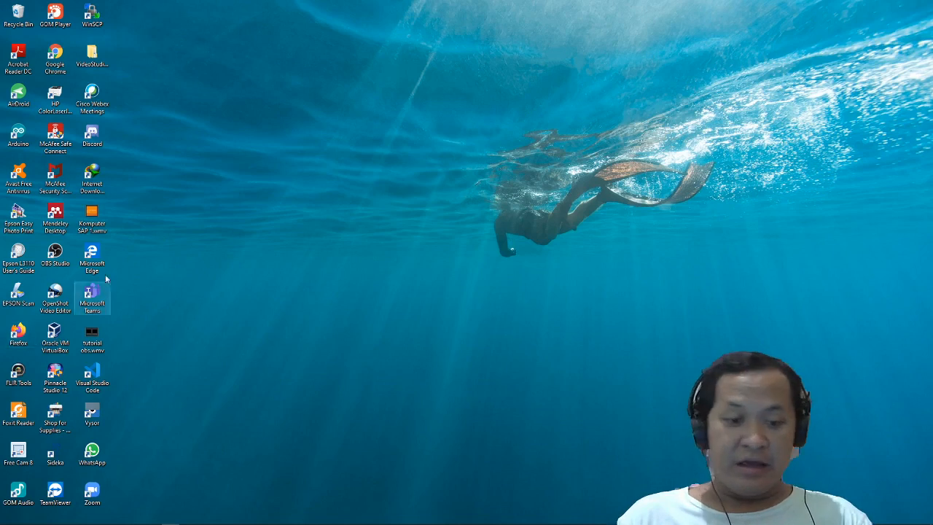
Start Adobe Acrobat Reader DC from its desktop shortcut.
click(21, 60)
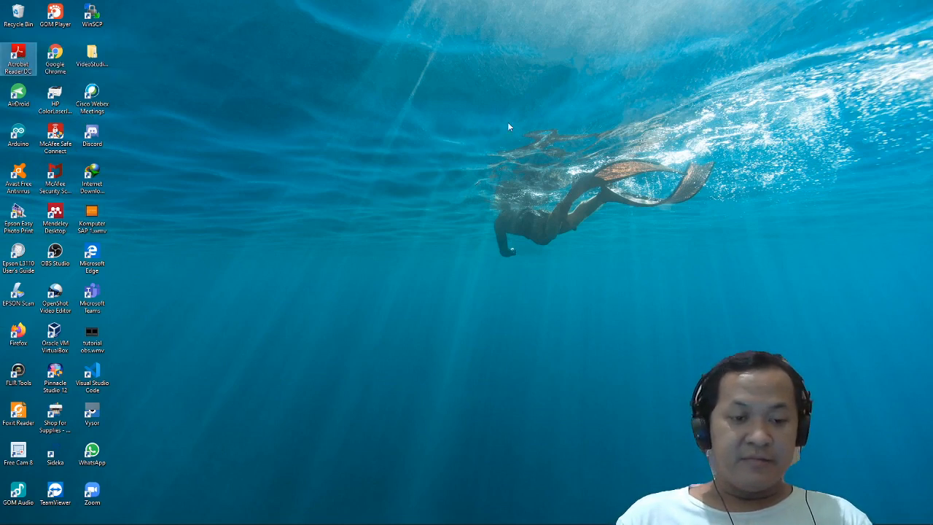
double_click(20, 66)
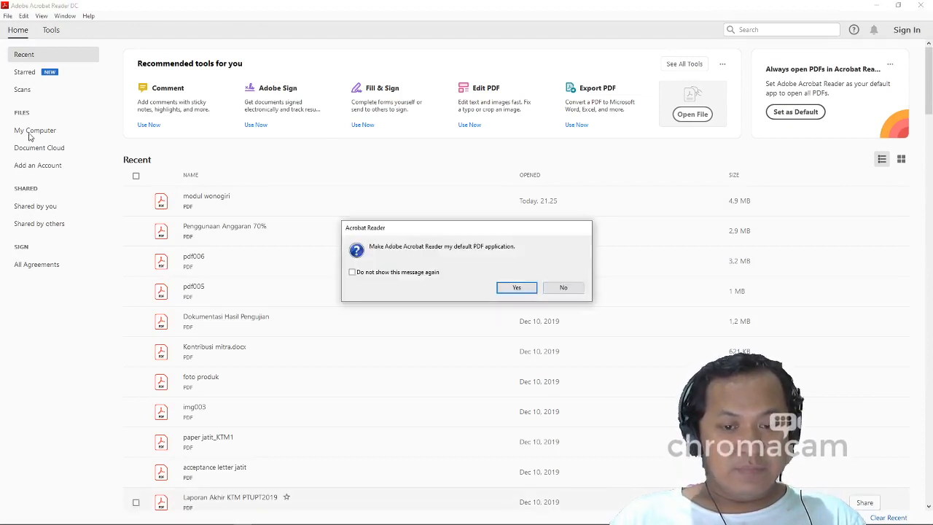
Decline the default-app prompt and open D:\Data Kantor UNDIP\Dokumen Skripsi\HALAMAN PENGESAHAN HAKIM.pdf.
click(552, 287)
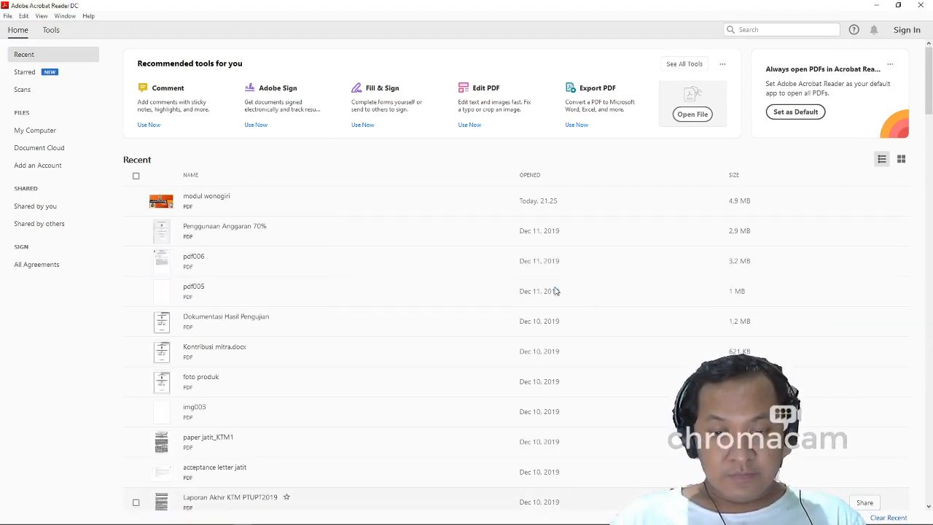
click(44, 131)
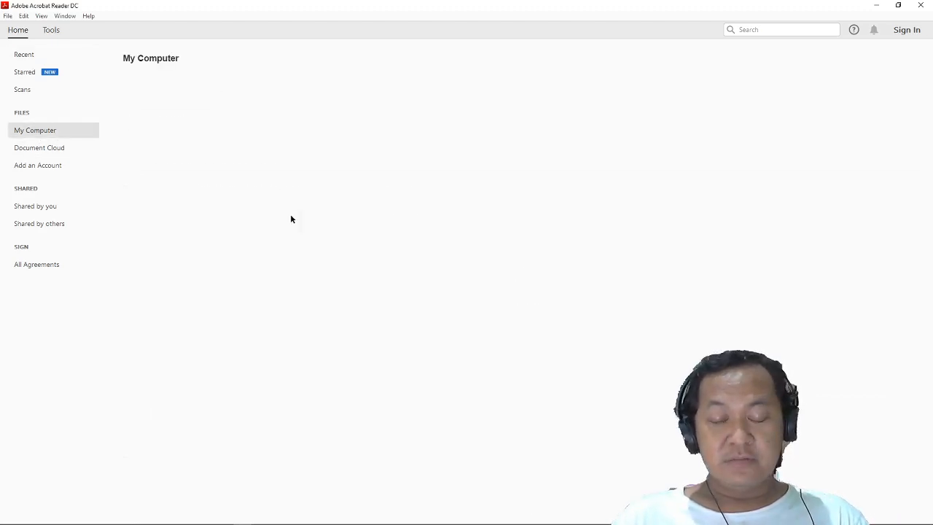
click(161, 252)
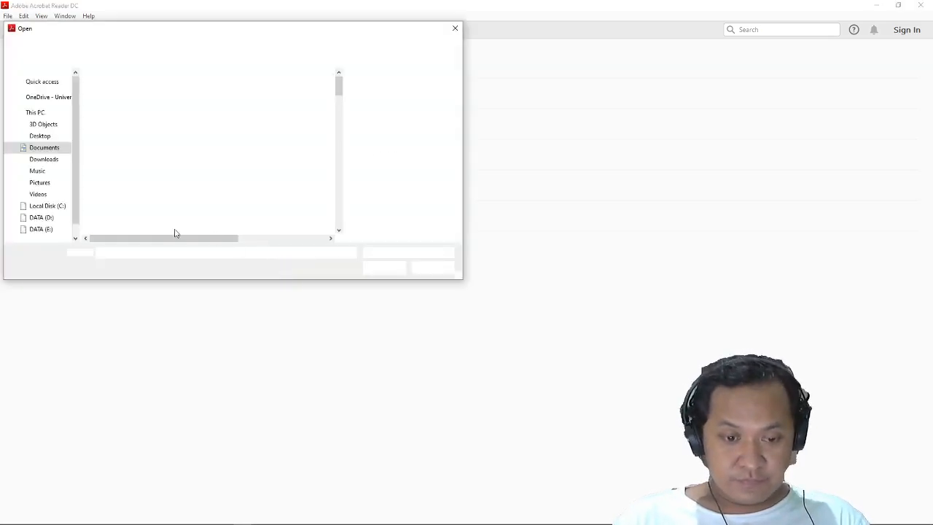
click(43, 218)
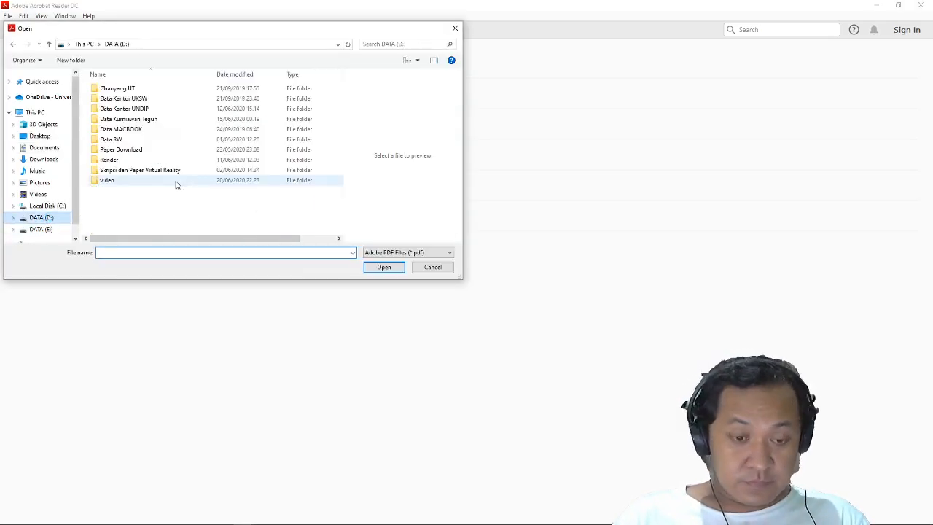
click(111, 172)
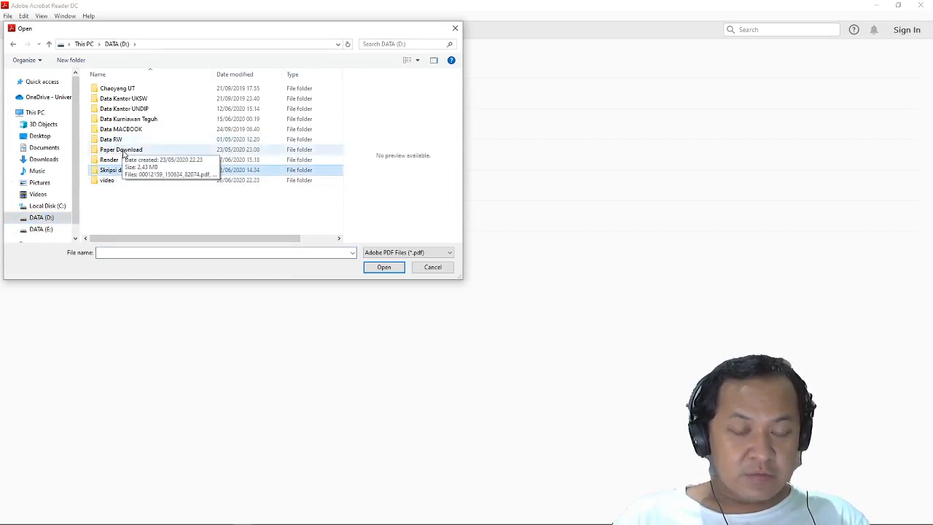
click(125, 111)
double_click(124, 111)
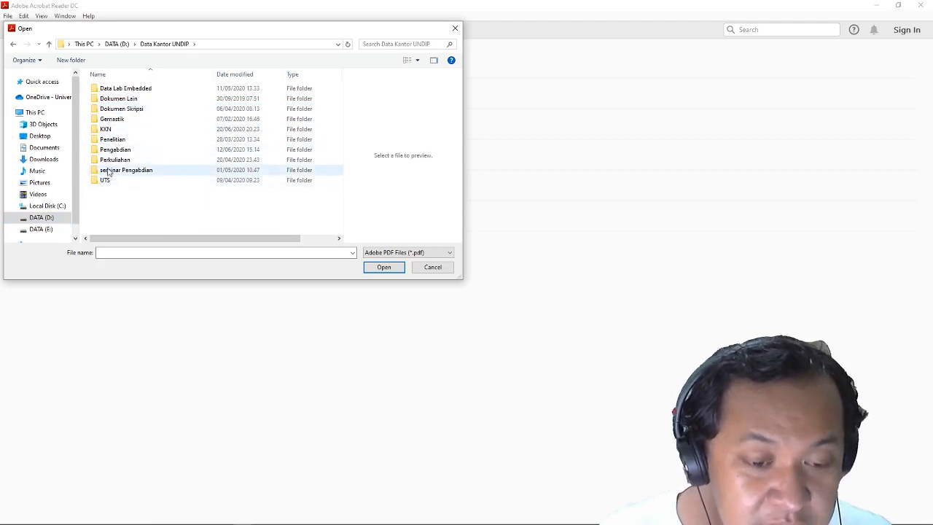
double_click(121, 109)
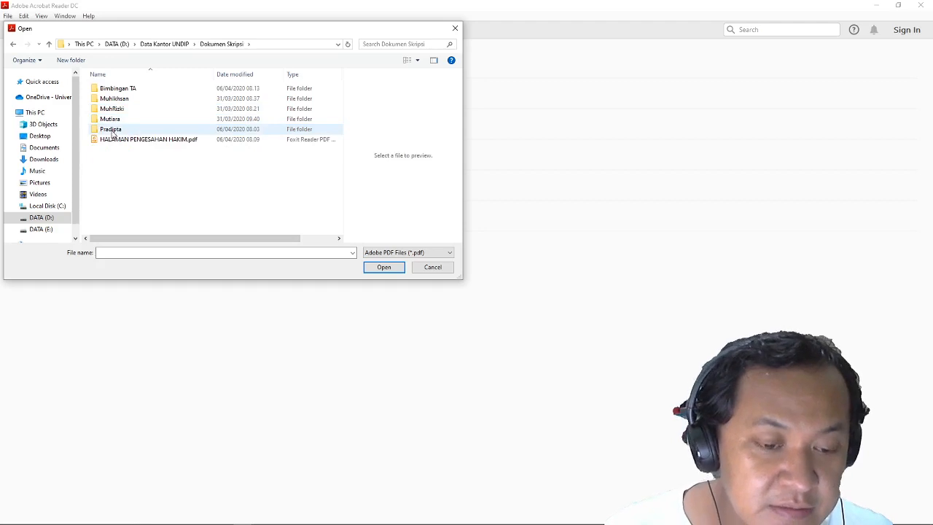
click(128, 142)
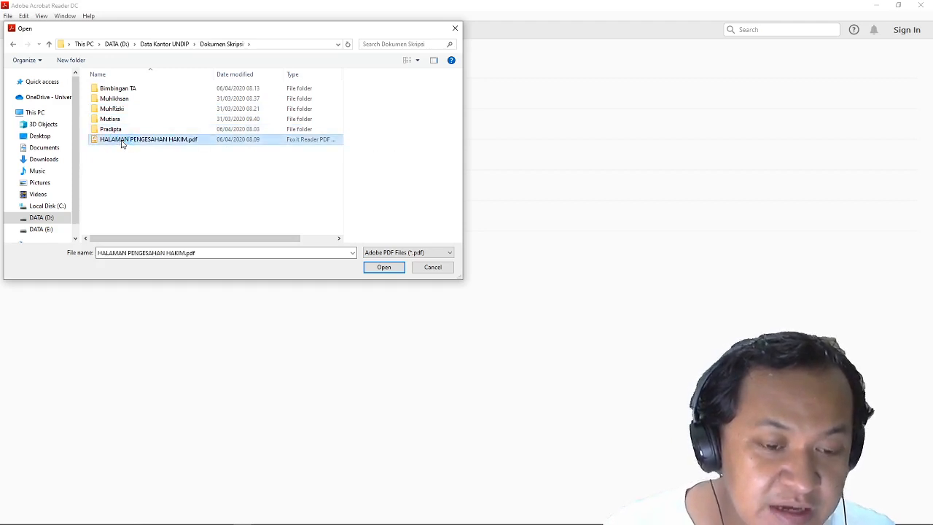
double_click(121, 142)
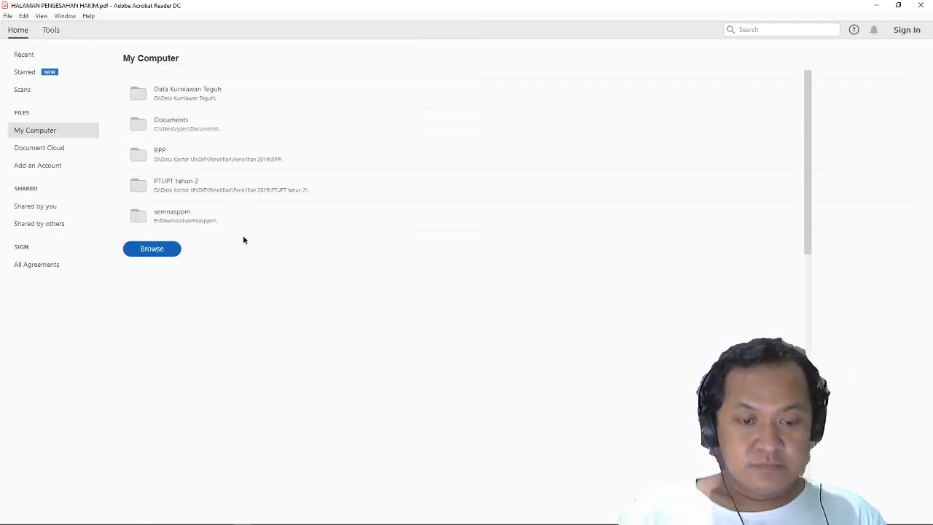
Scroll the approval page to view its TIM PENGUJI section.
scroll(405, 250, down, 5)
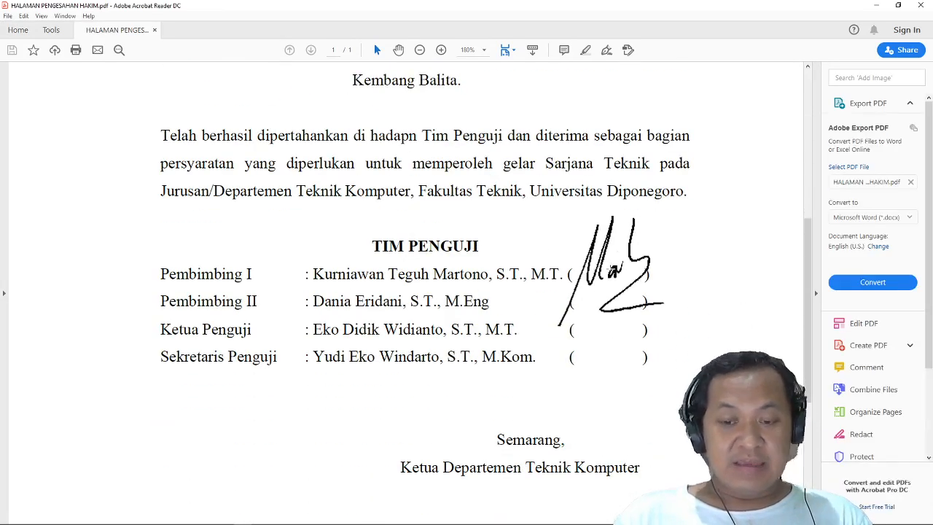
scroll(588, 316, down, 1)
scroll(588, 317, up, 2)
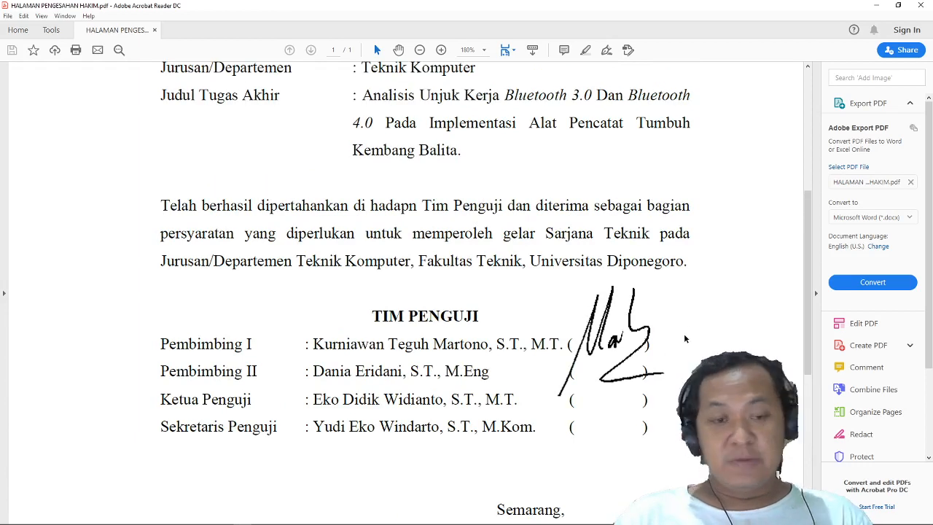
scroll(681, 343, up, 1)
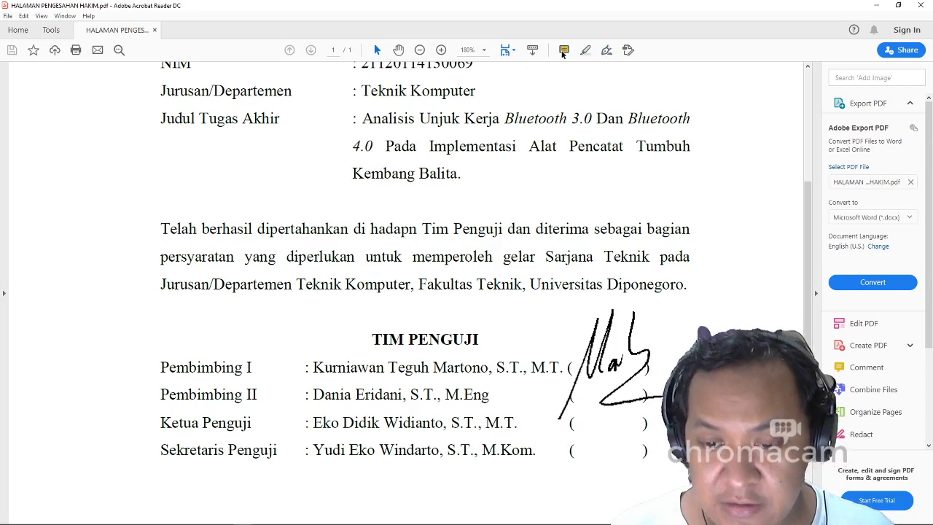
In Fill & Sign, delete the saved signature and begin adding a new one.
click(607, 51)
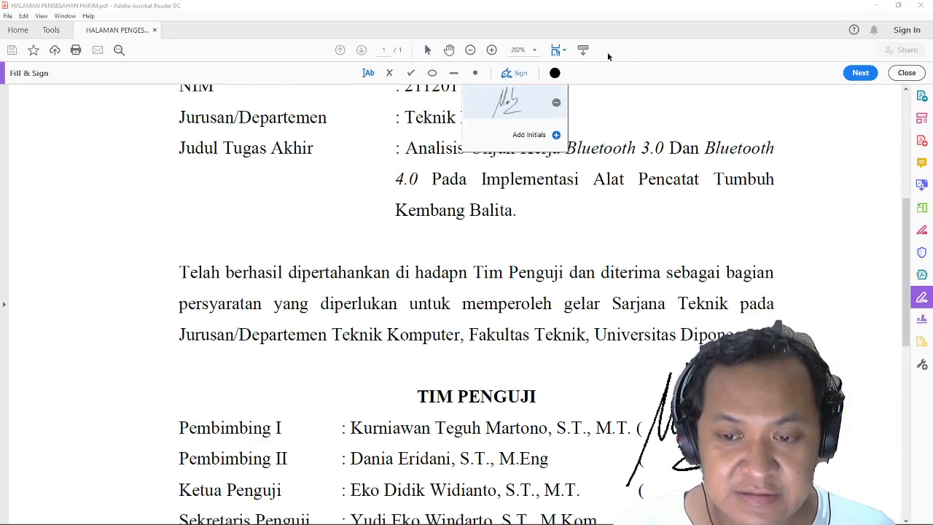
click(558, 103)
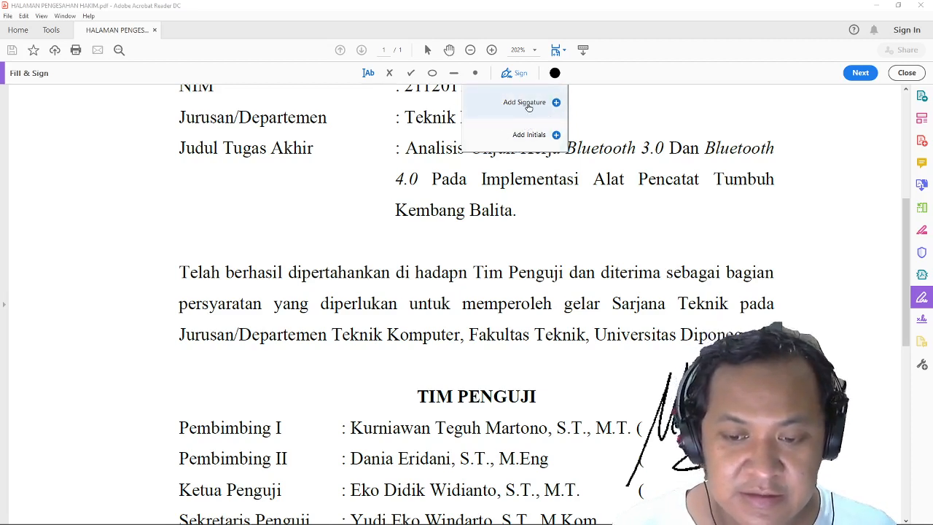
click(554, 105)
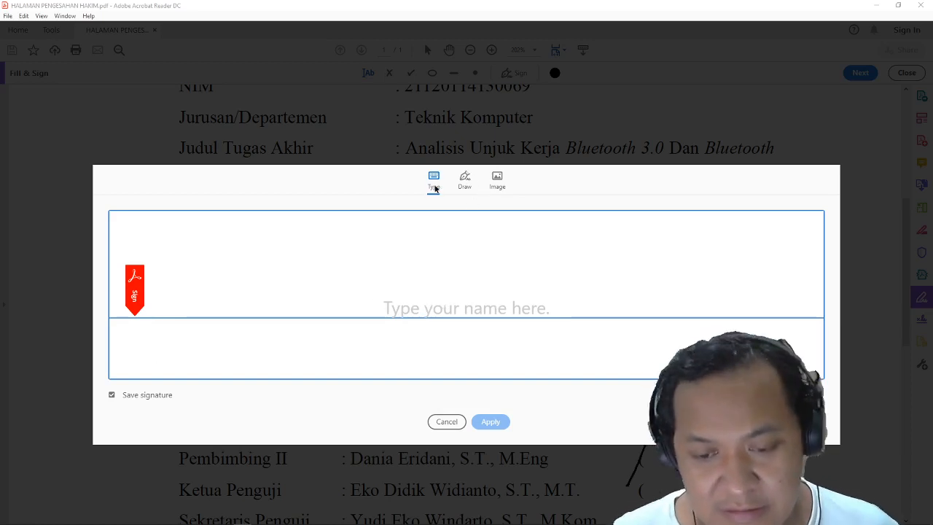
Import tandatangan.JPG as the signature image and place it beside the Pembimbing I entry.
click(497, 182)
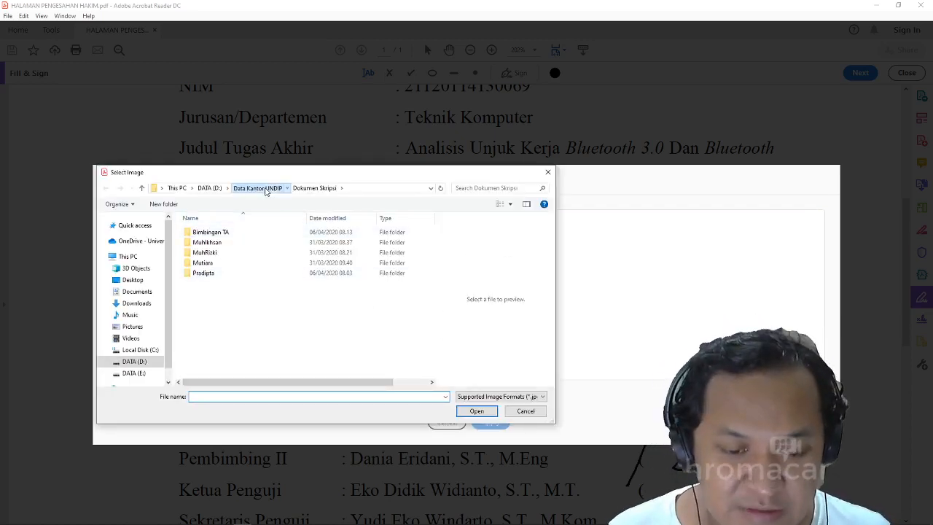
click(263, 188)
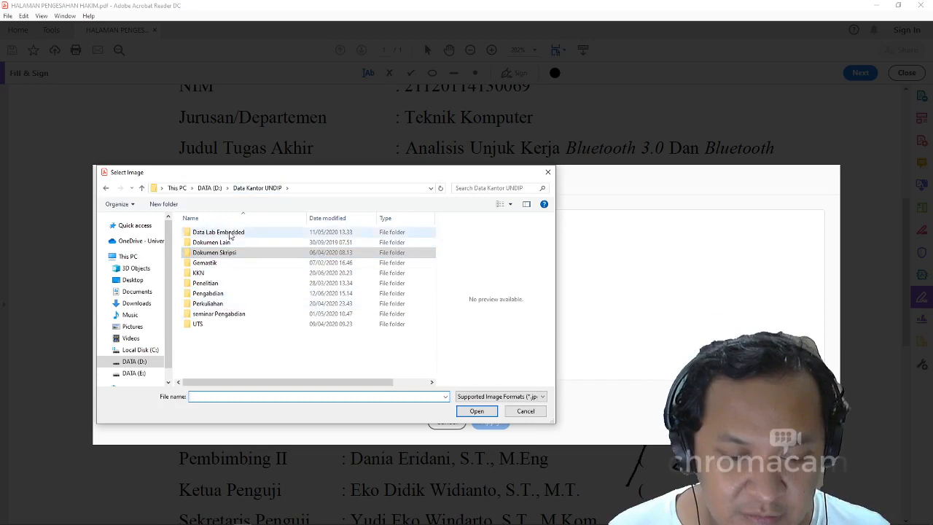
click(210, 187)
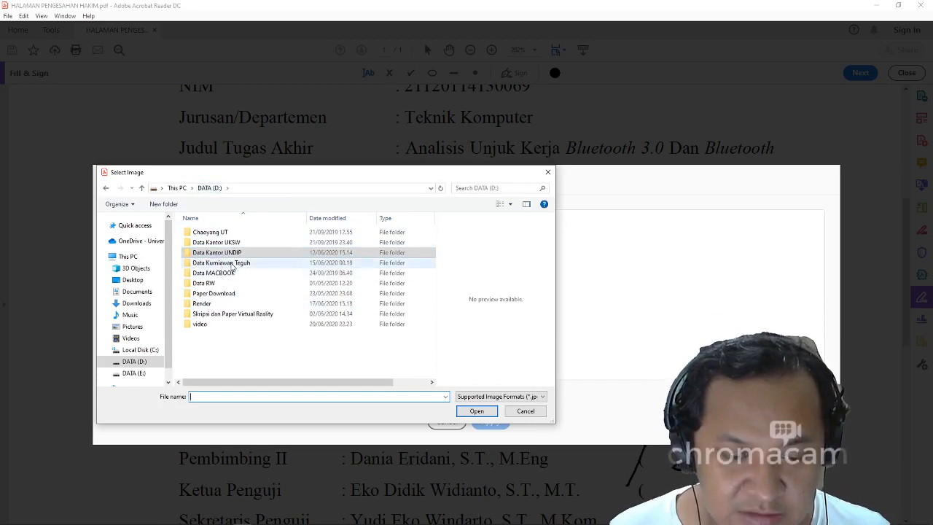
double_click(233, 264)
scroll(262, 306, down, 3)
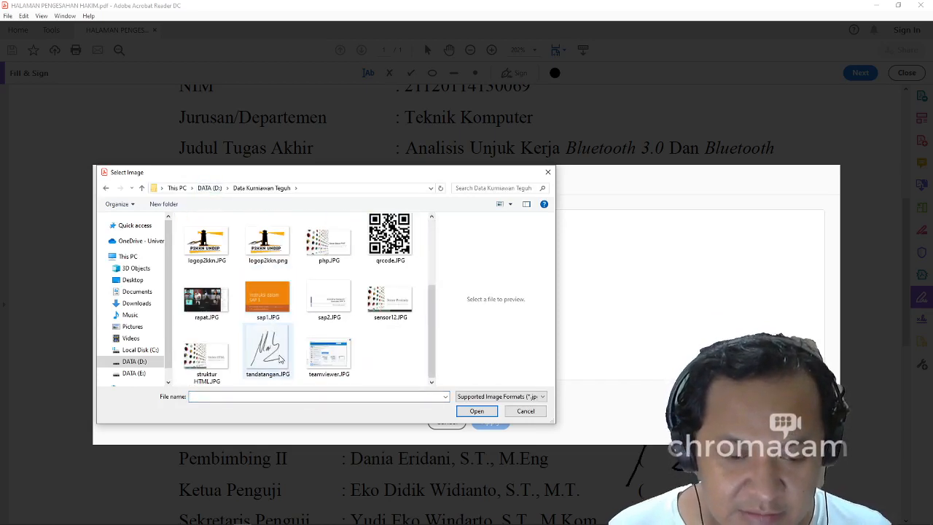
click(282, 357)
click(478, 411)
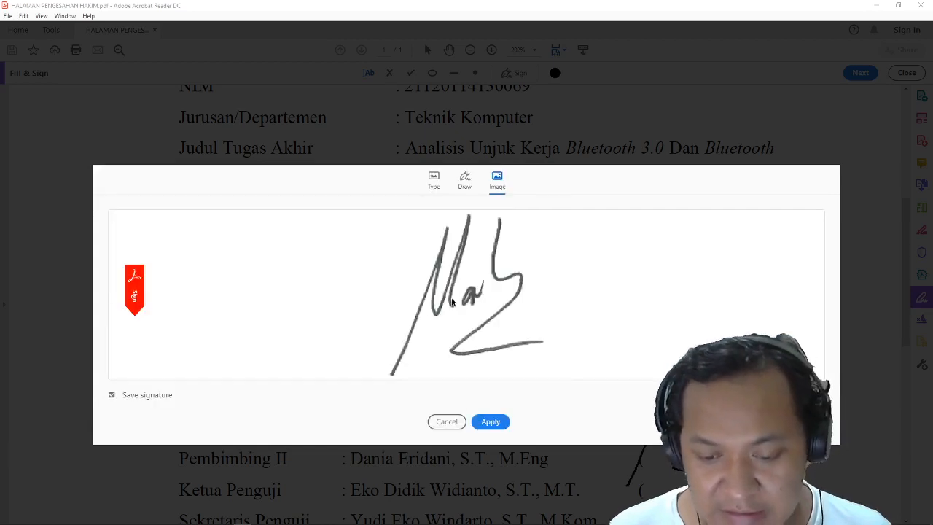
click(490, 422)
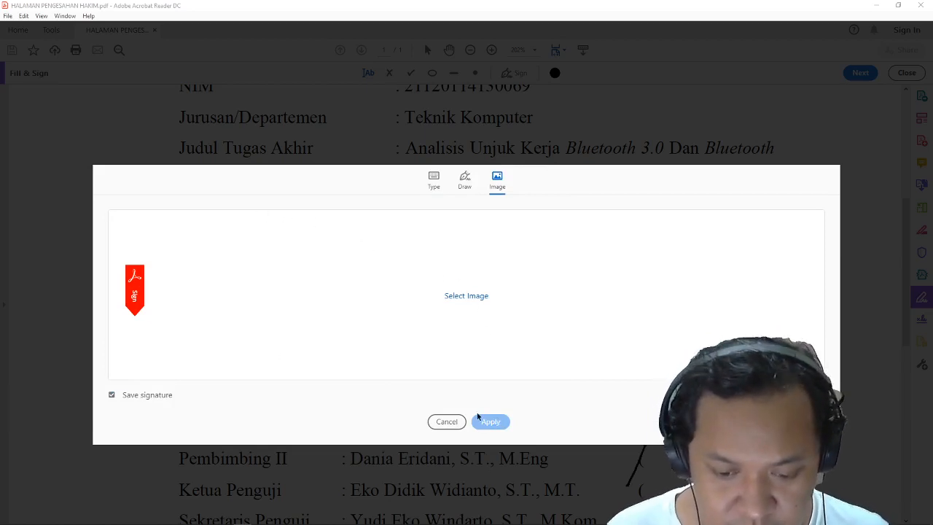
click(446, 422)
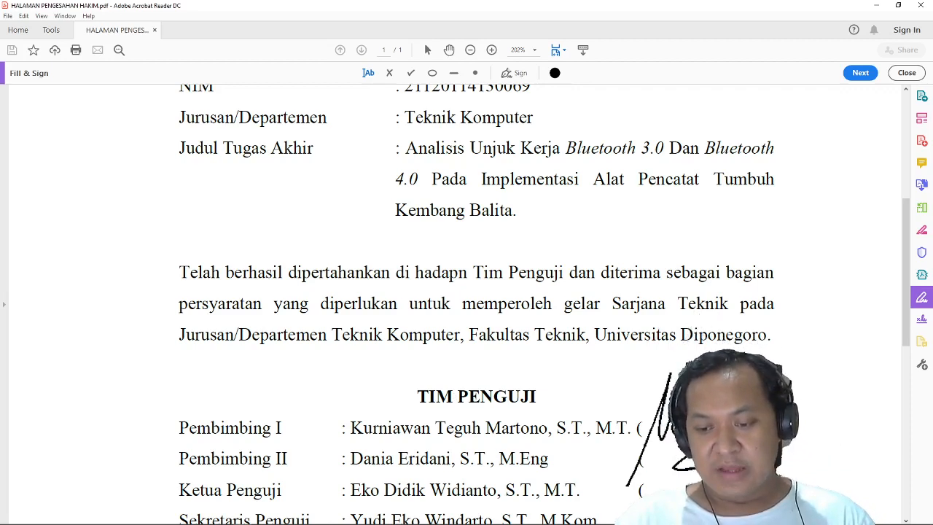
Enlarge the placed signature slightly by dragging its corner handle.
click(743, 405)
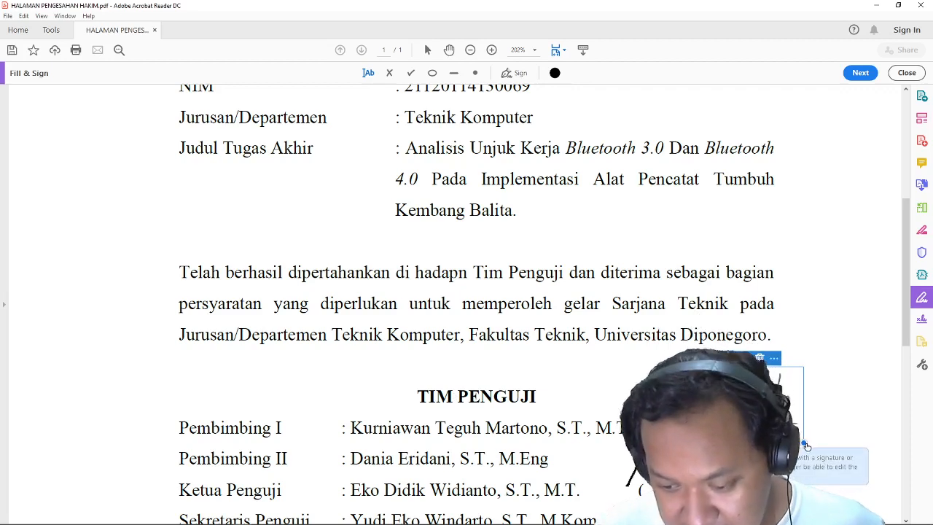
drag(805, 445, 842, 463)
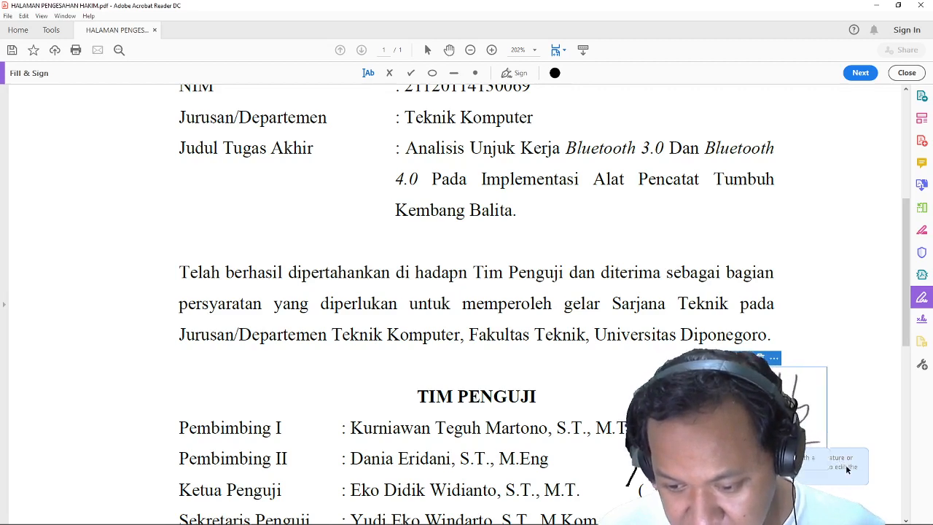
click(837, 338)
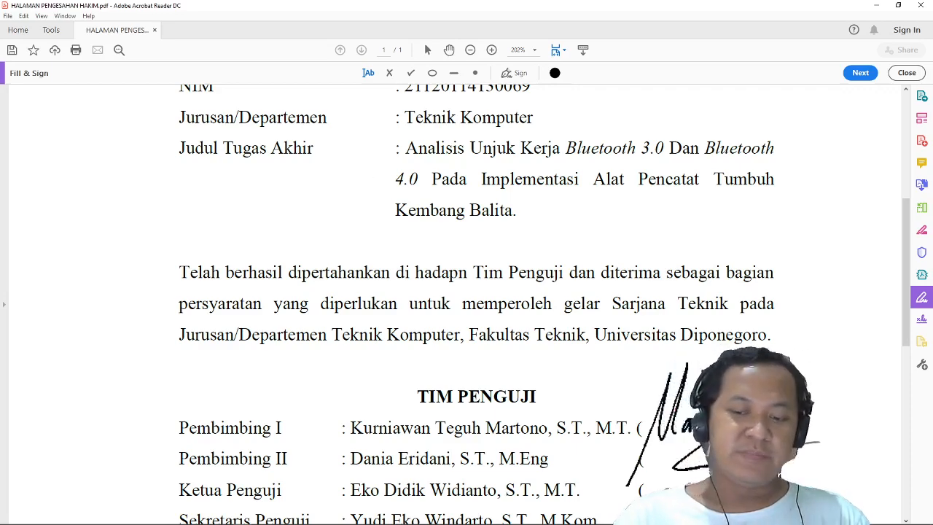
Save the signed page as HALAMAN PENGESAHAN HAKIM v1.pdf in Dokumen Skripsi.
click(9, 16)
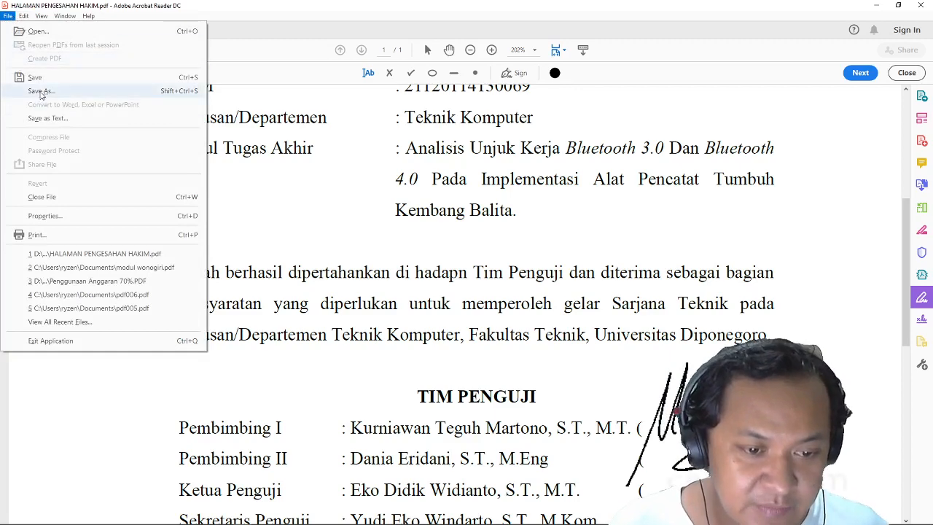
click(40, 91)
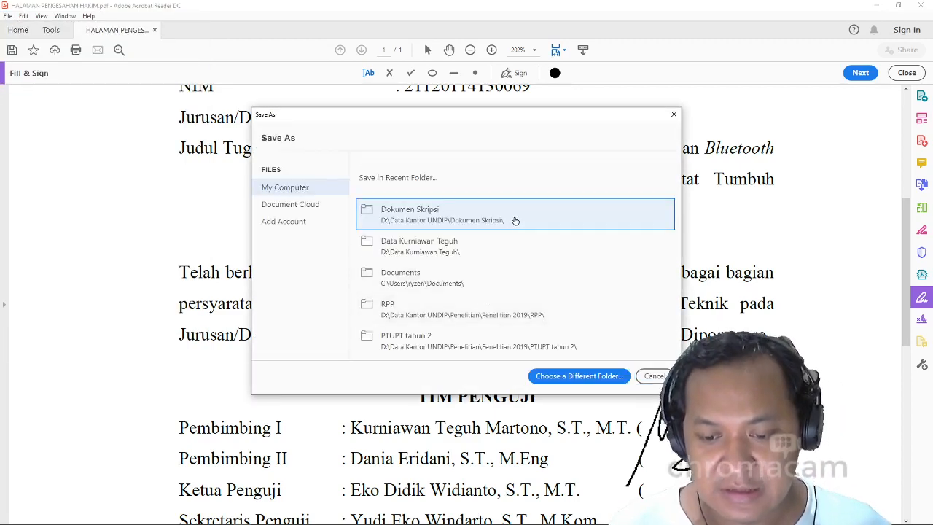
click(442, 220)
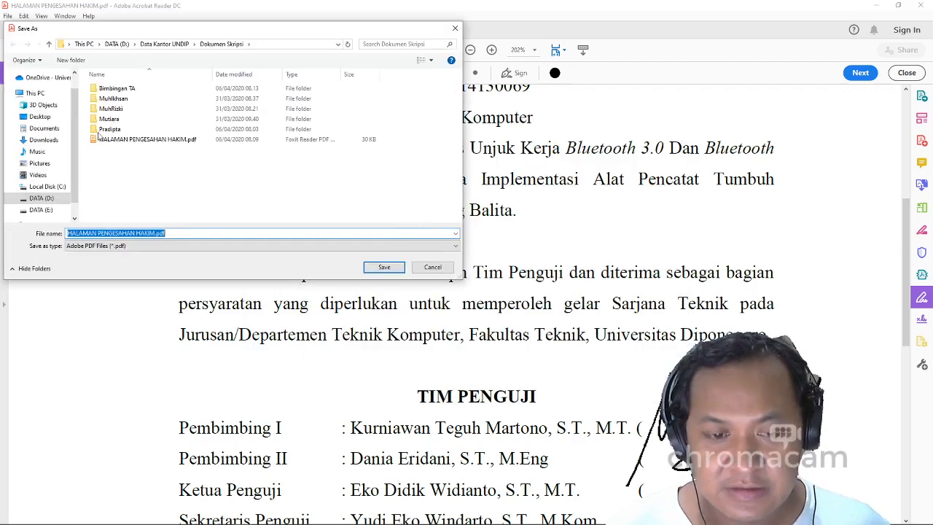
click(226, 234)
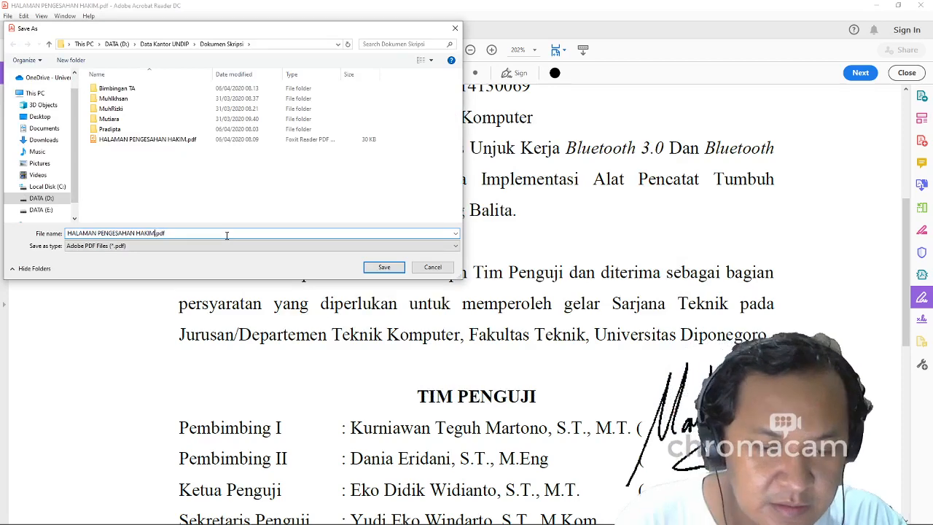
key(Left)
key(Left)
key(Left)
key(Left)
text(v1)
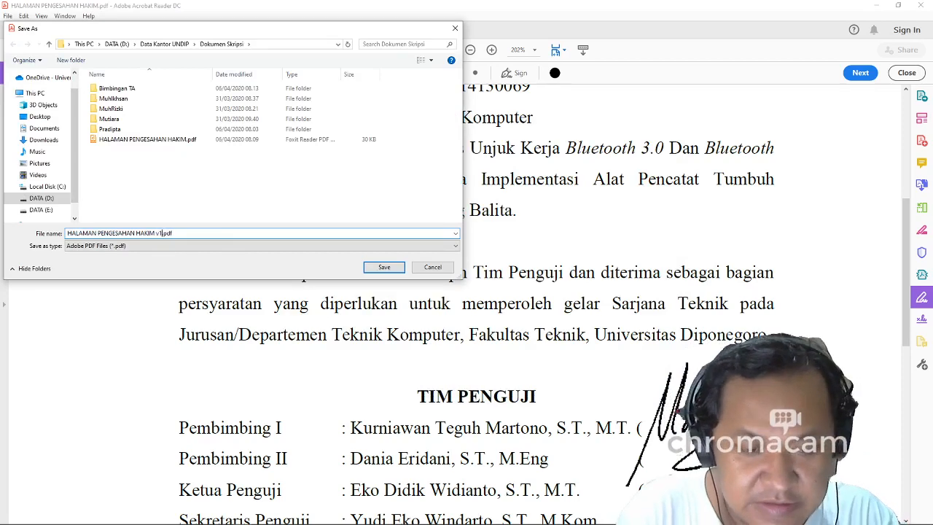
click(366, 267)
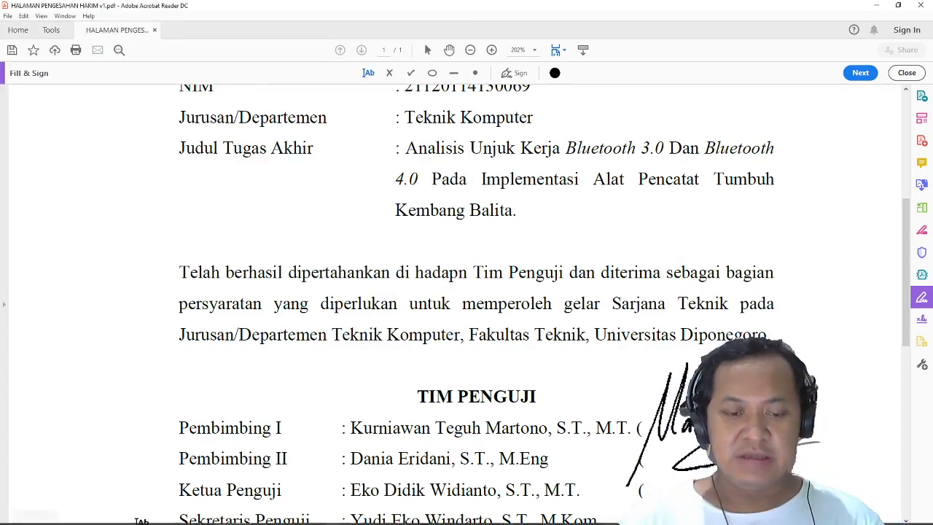
In File Explorer, go to DATA (D:) > Data Kantor UNDIP > Dokumen Skripsi and select HALAMAN PENGESAHAN HAKIM v1.pdf.
mouse_move(135, 520)
click(63, 517)
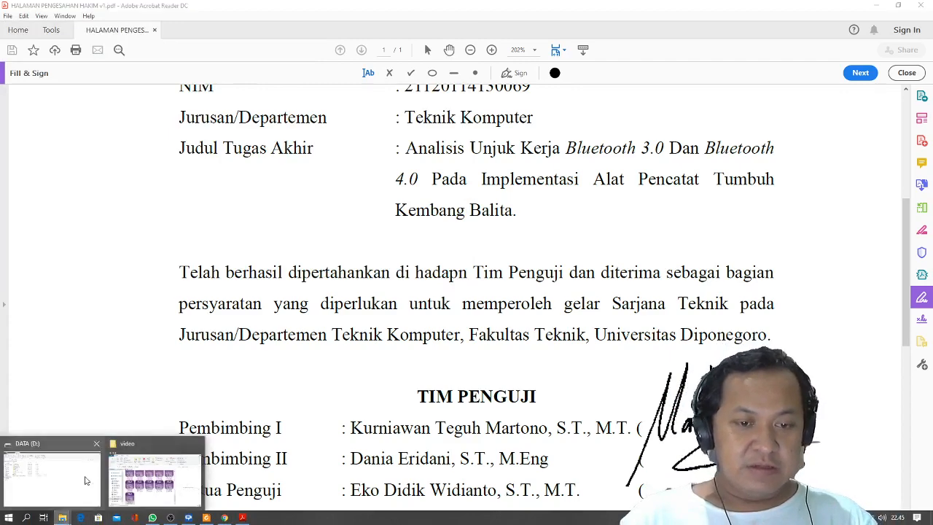
click(72, 485)
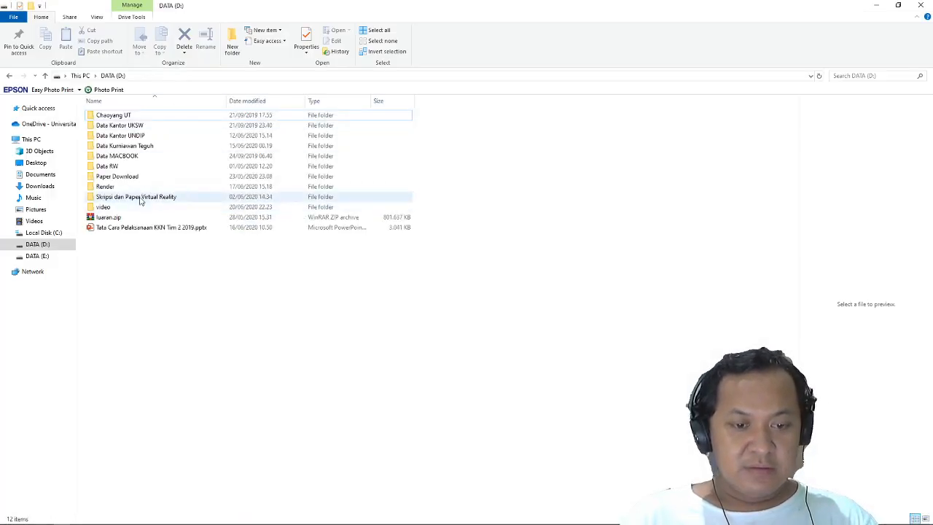
double_click(134, 136)
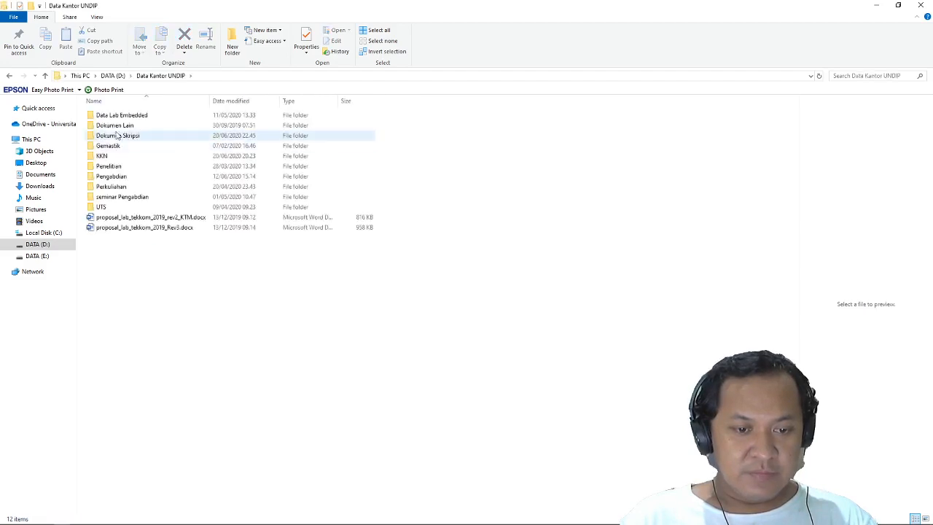
click(124, 137)
double_click(124, 137)
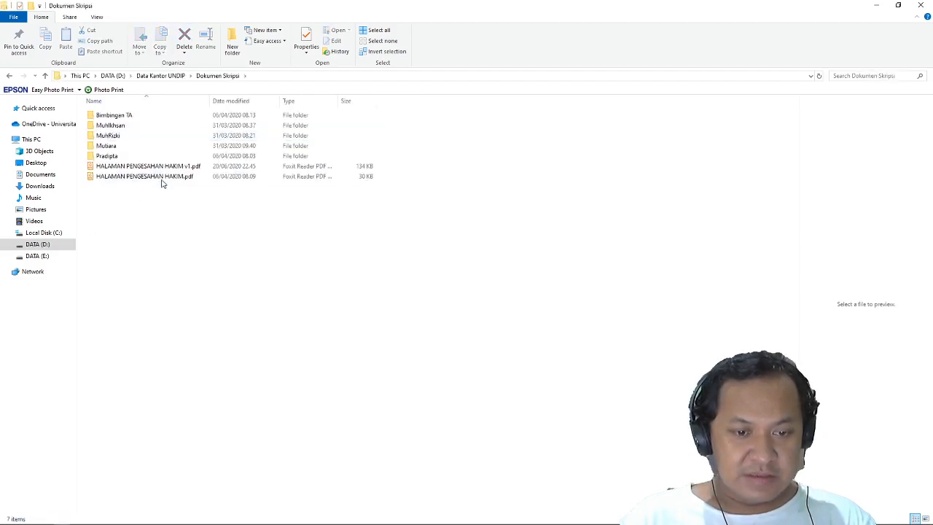
click(142, 167)
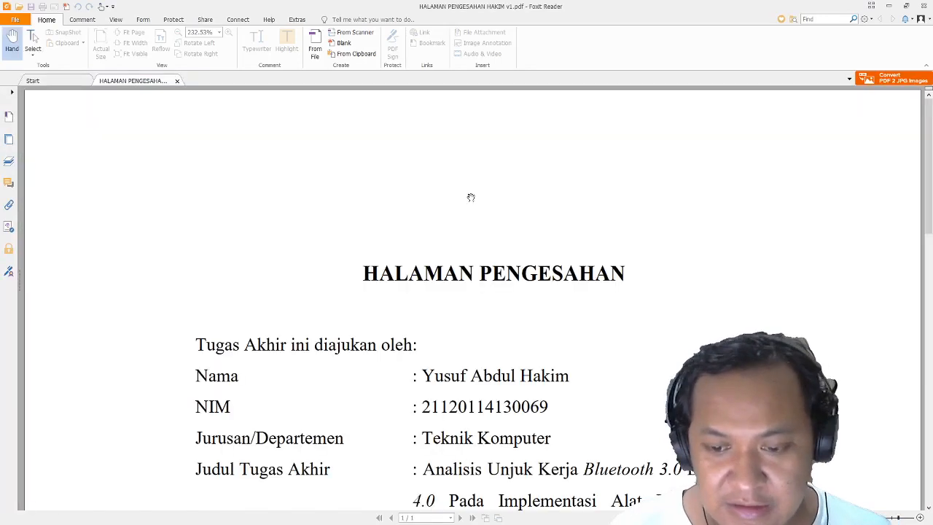
Scroll the approval page down until the TIM PENGUJI examiner list is visible.
scroll(519, 212, down, 10)
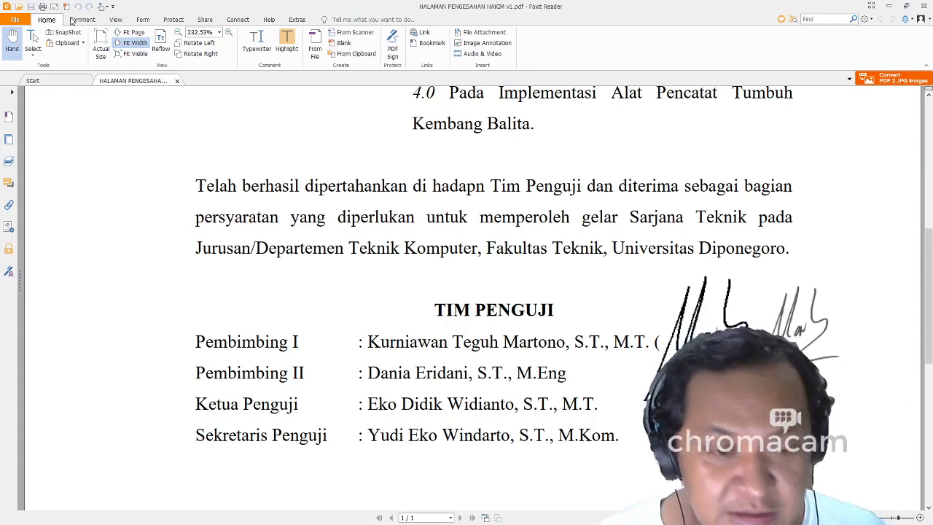
Stamp the first saved signature with PDF Sign, placing one beside the Pembimbing I line.
click(174, 19)
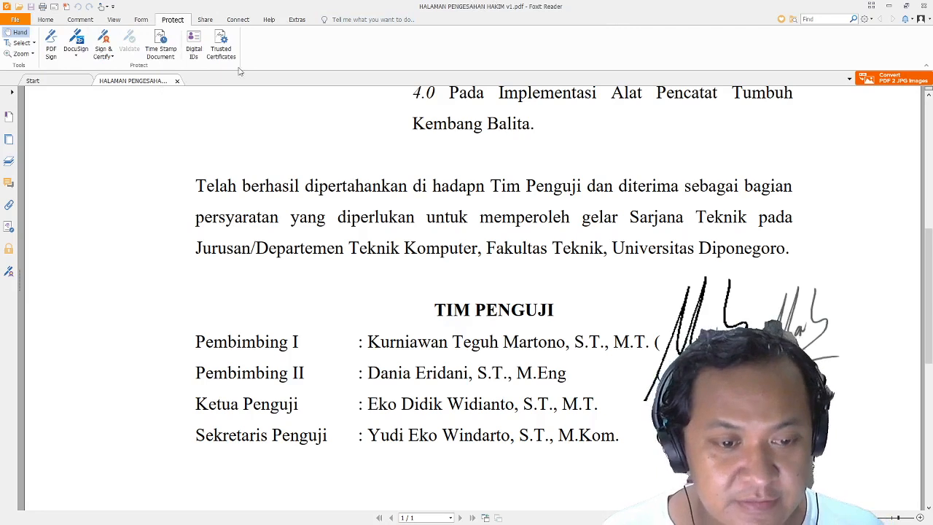
click(51, 42)
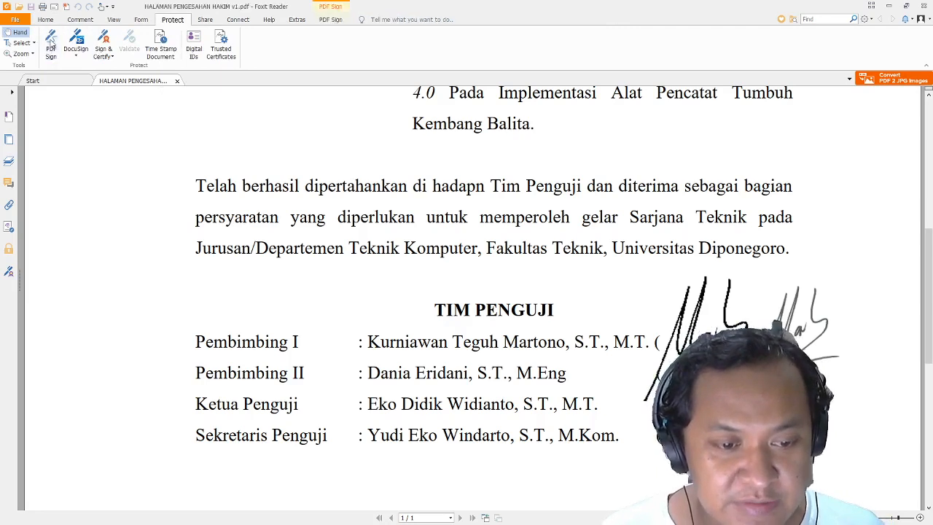
click(73, 43)
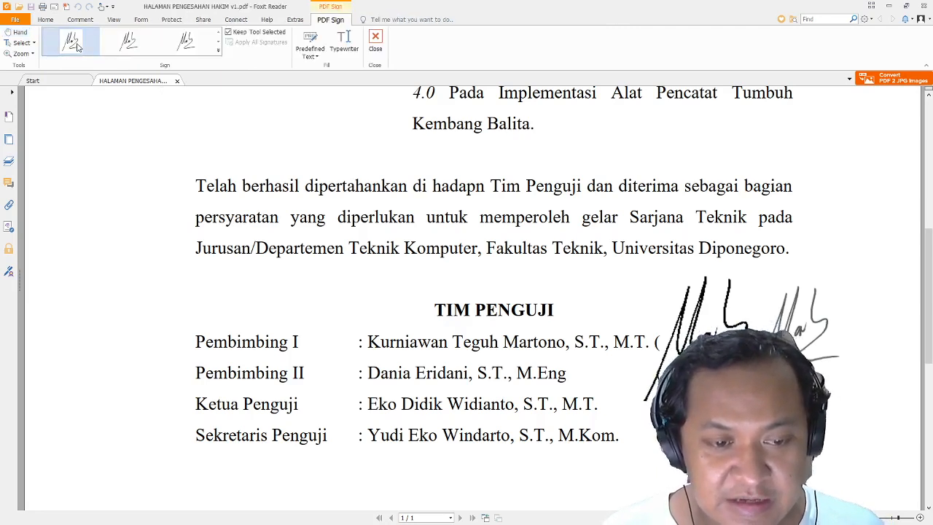
click(798, 325)
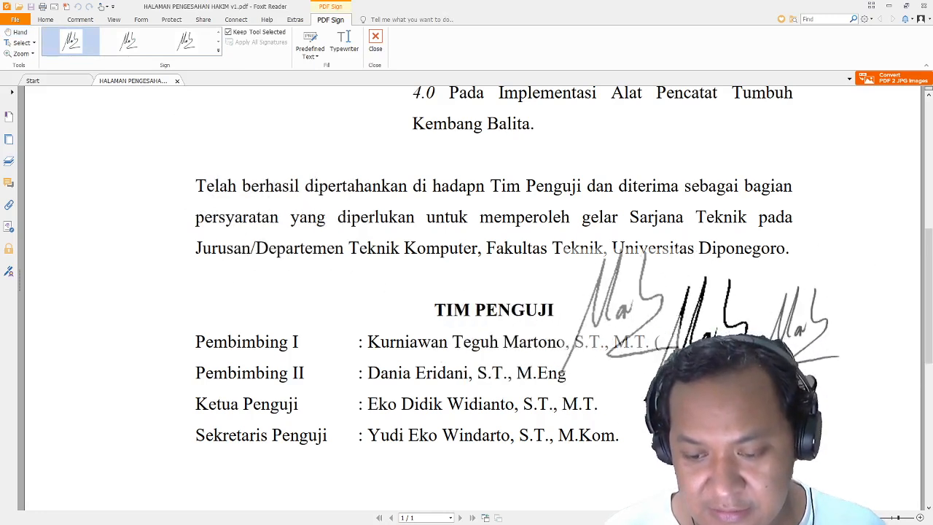
click(611, 320)
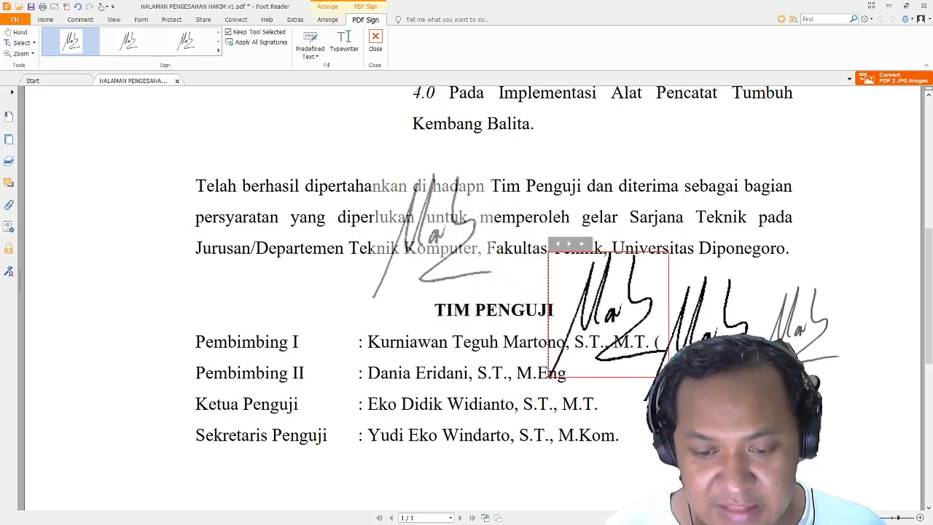
key(Escape)
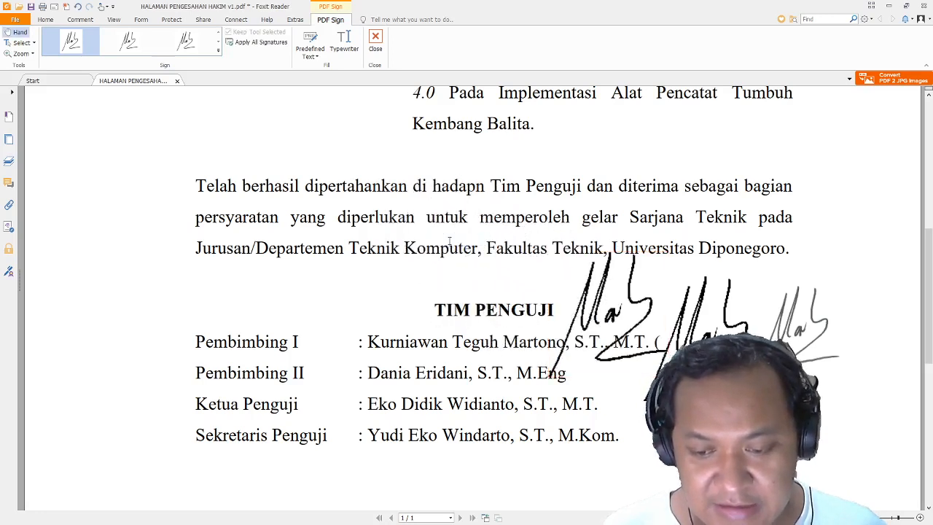
Apply all three signatures, dismiss the save error, and save as HALAMAN PENGESAHAN HAKIM v2.pdf.
click(31, 7)
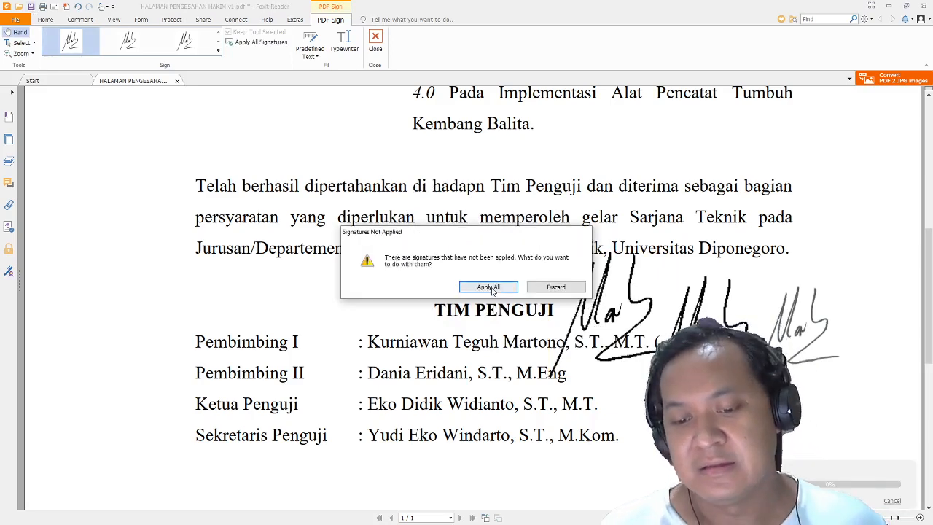
click(493, 291)
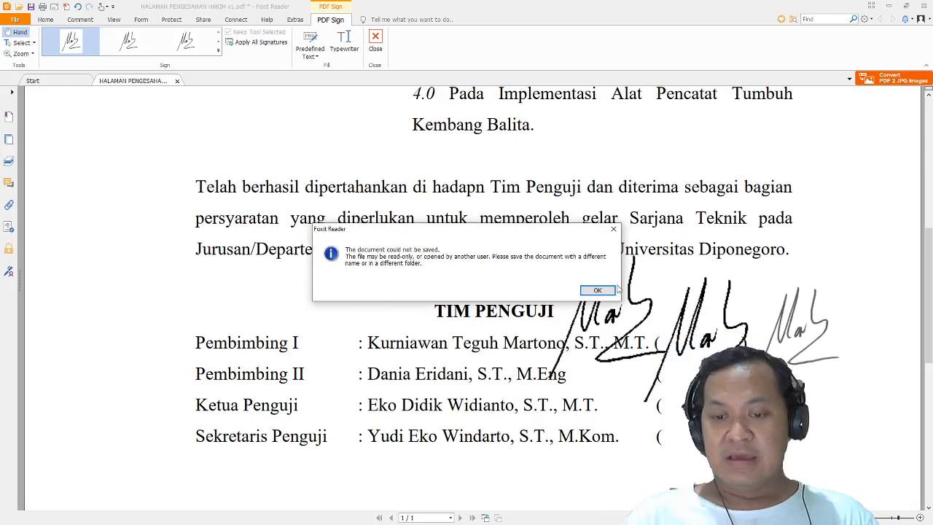
click(597, 290)
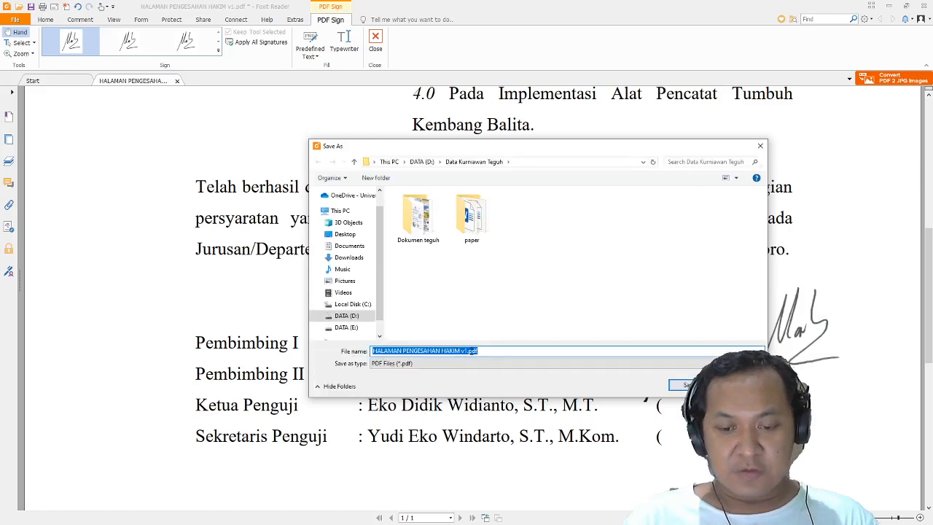
click(464, 351)
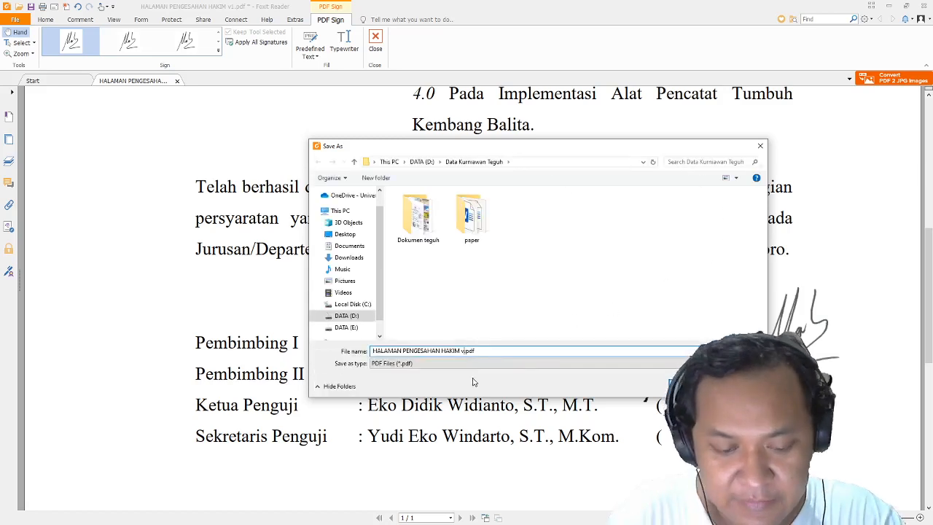
key(Return)
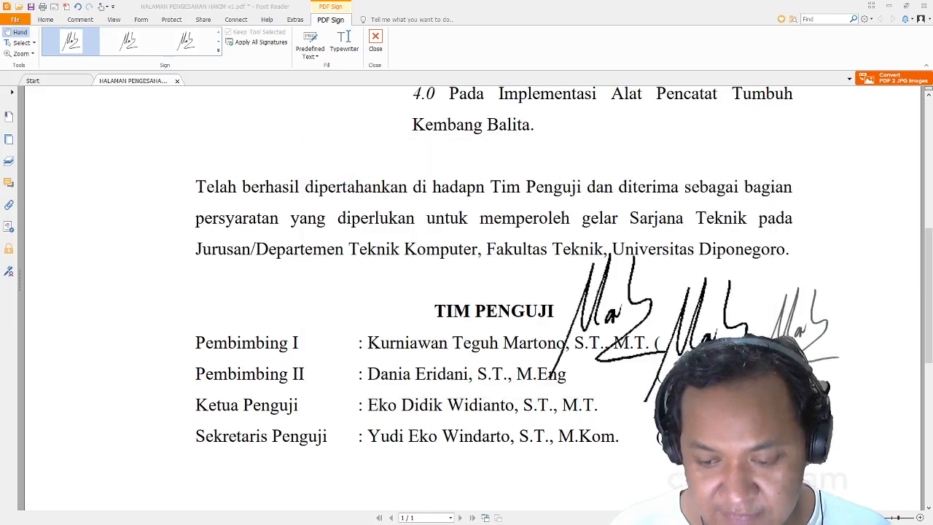